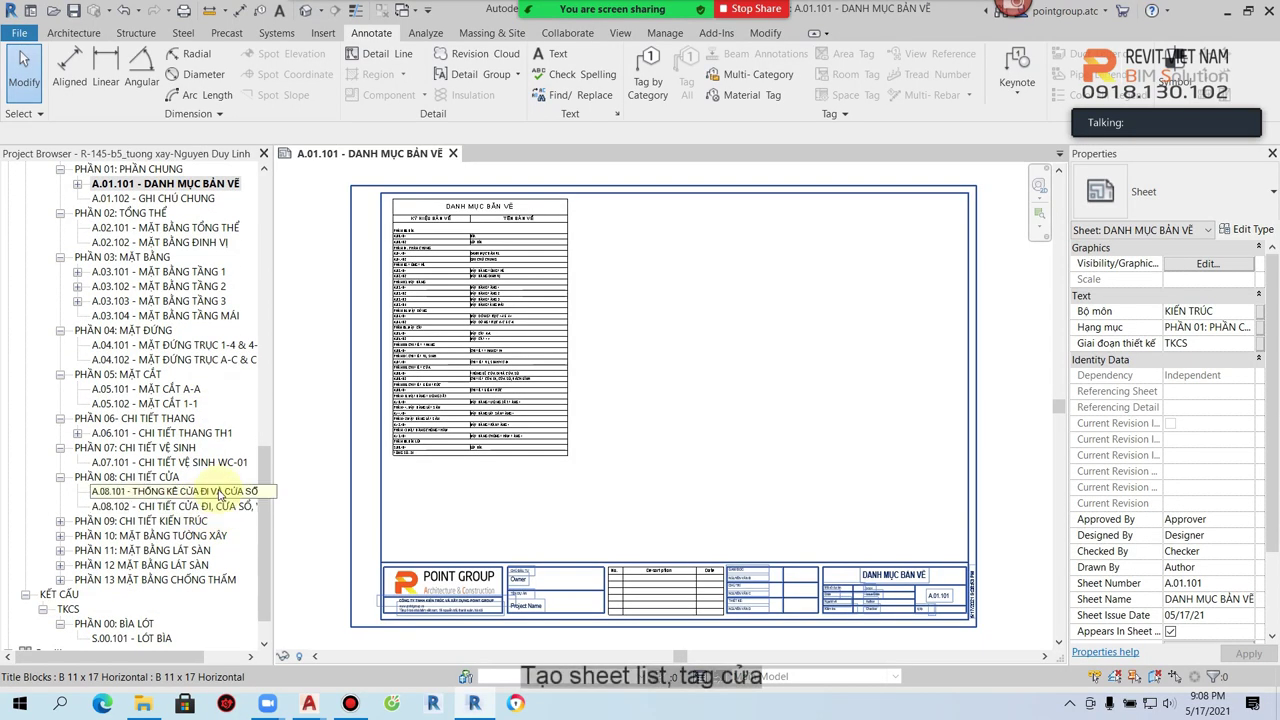
Step: Bring up the Revit project with sheet A.01.101 - DANH MỤC BẢN VẼ open
{"action": "double_click", "coordinate": [219, 492]}
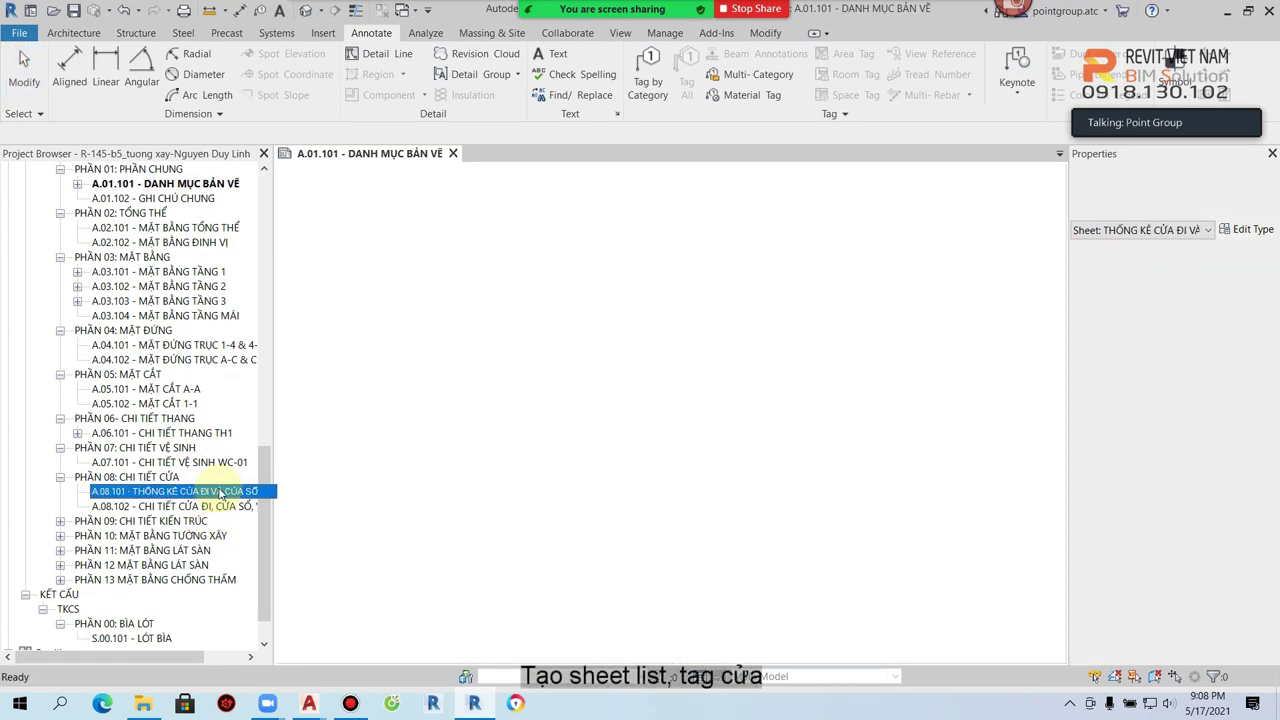
Step: Create a new Schedule/Quantities schedule for the Windows category
{"action": "left_click", "coordinate": [381, 12]}
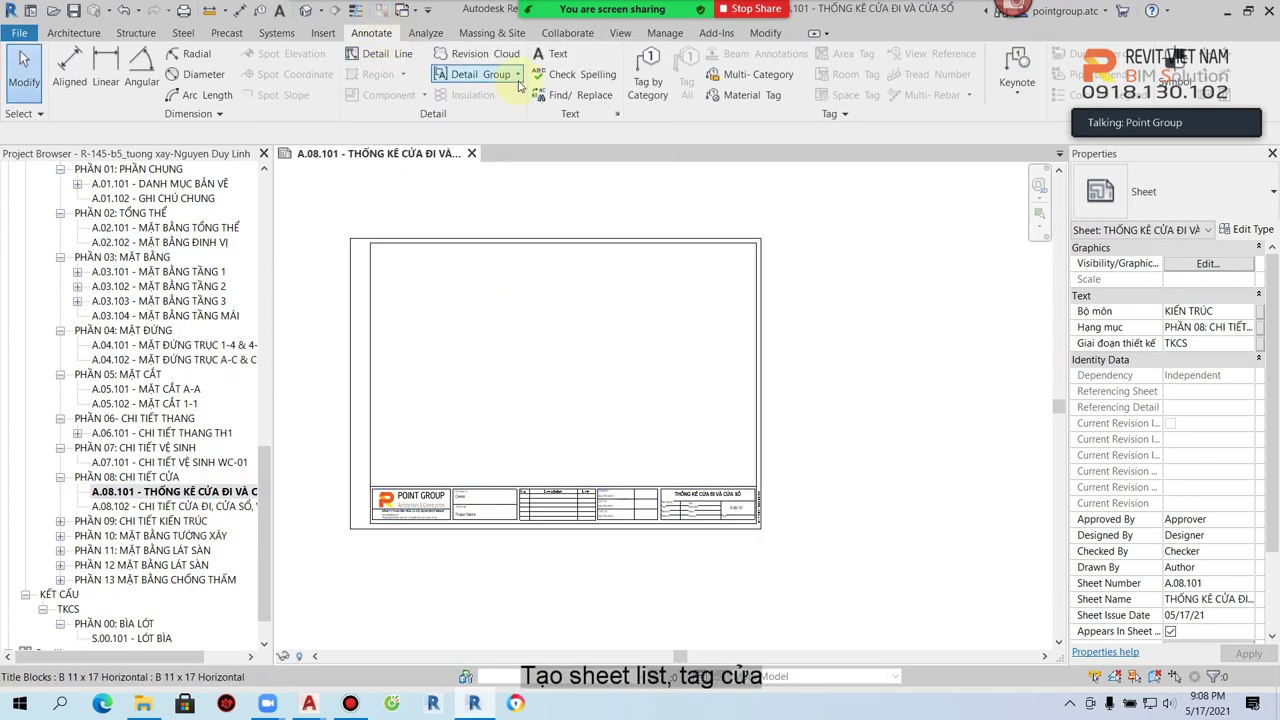
{"action": "left_click", "coordinate": [620, 33]}
{"action": "left_click", "coordinate": [831, 56]}
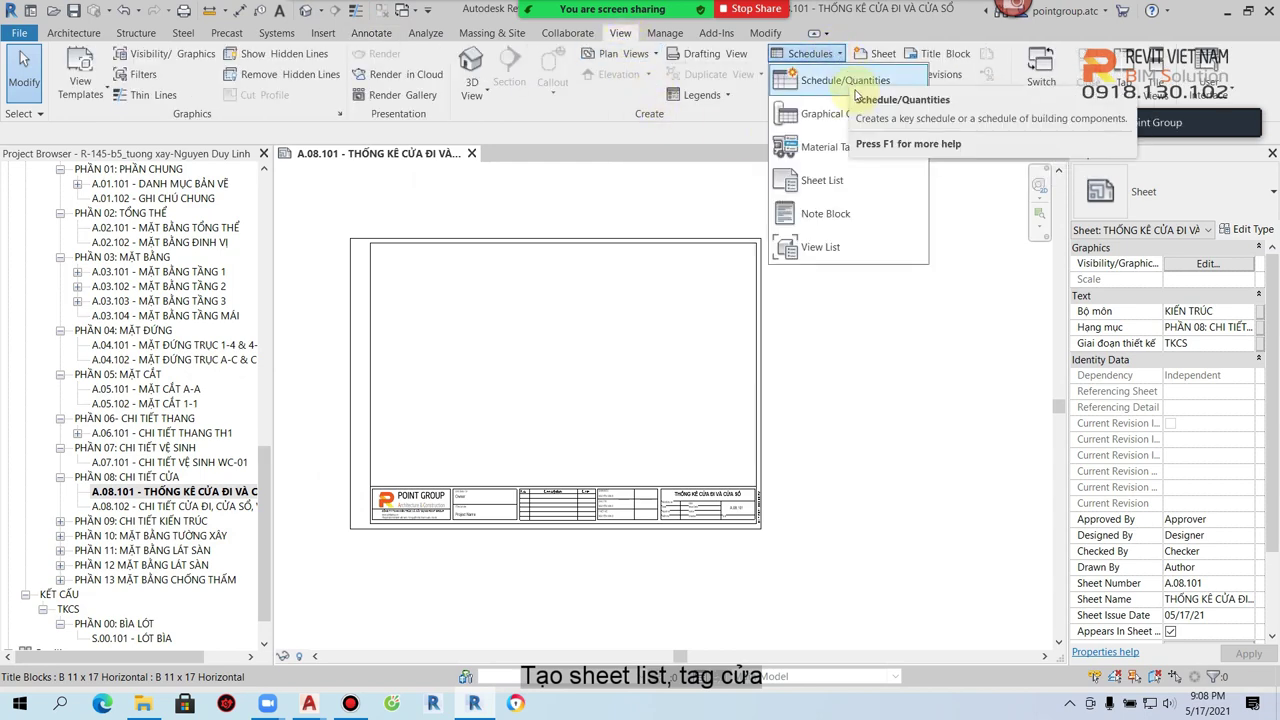
{"action": "left_click", "coordinate": [853, 90]}
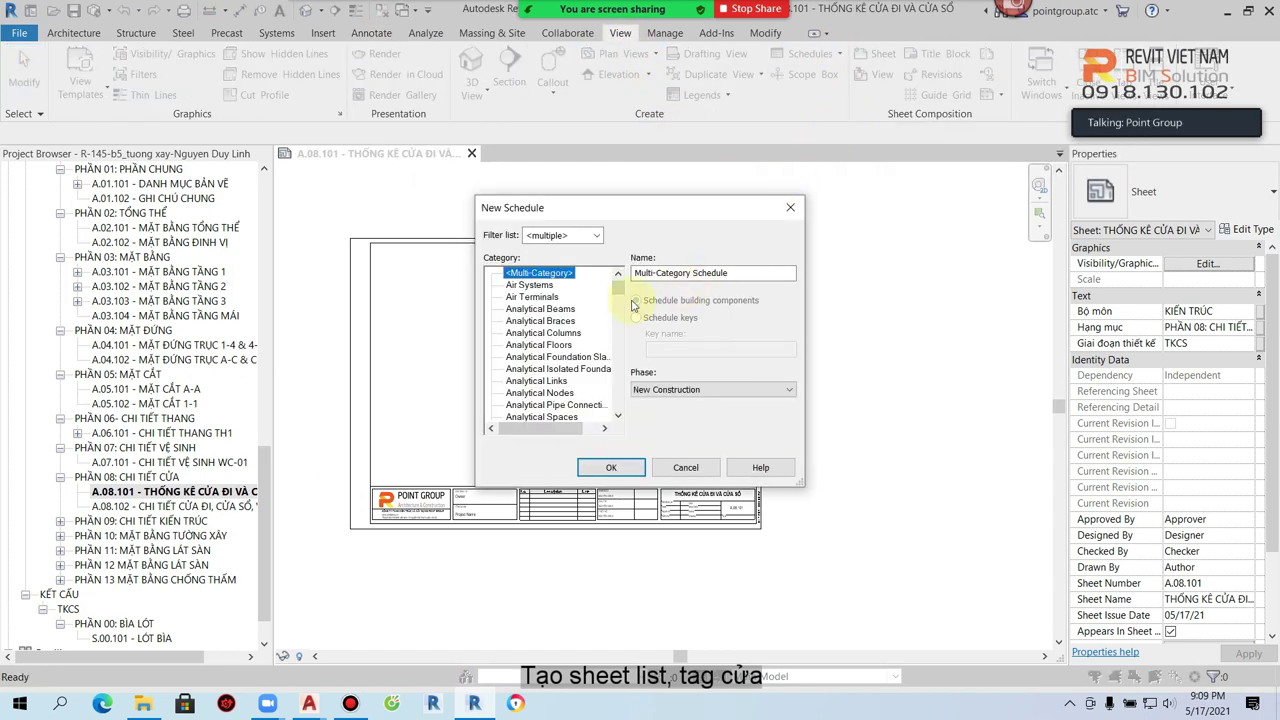
{"action": "scroll", "coordinate": [590, 340], "scroll_direction": "down", "scroll_amount": 3}
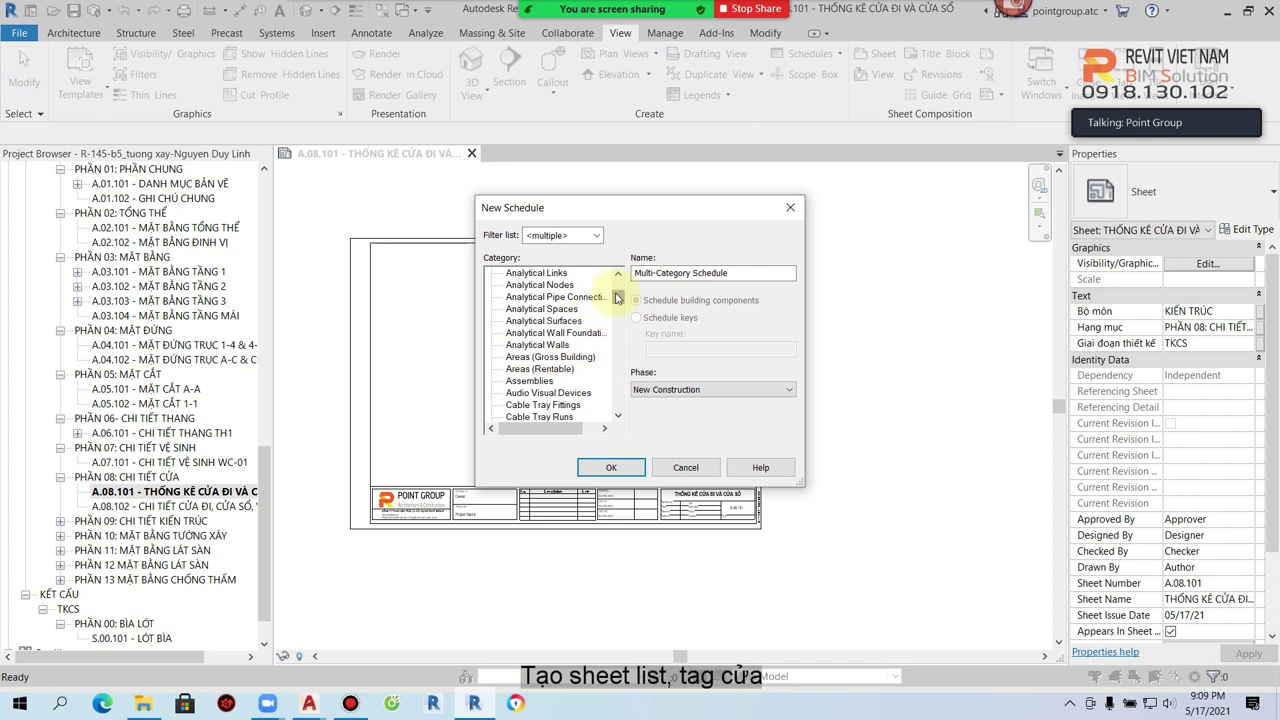
{"action": "left_click_drag", "start_coordinate": [618, 297], "coordinate": [620, 410]}
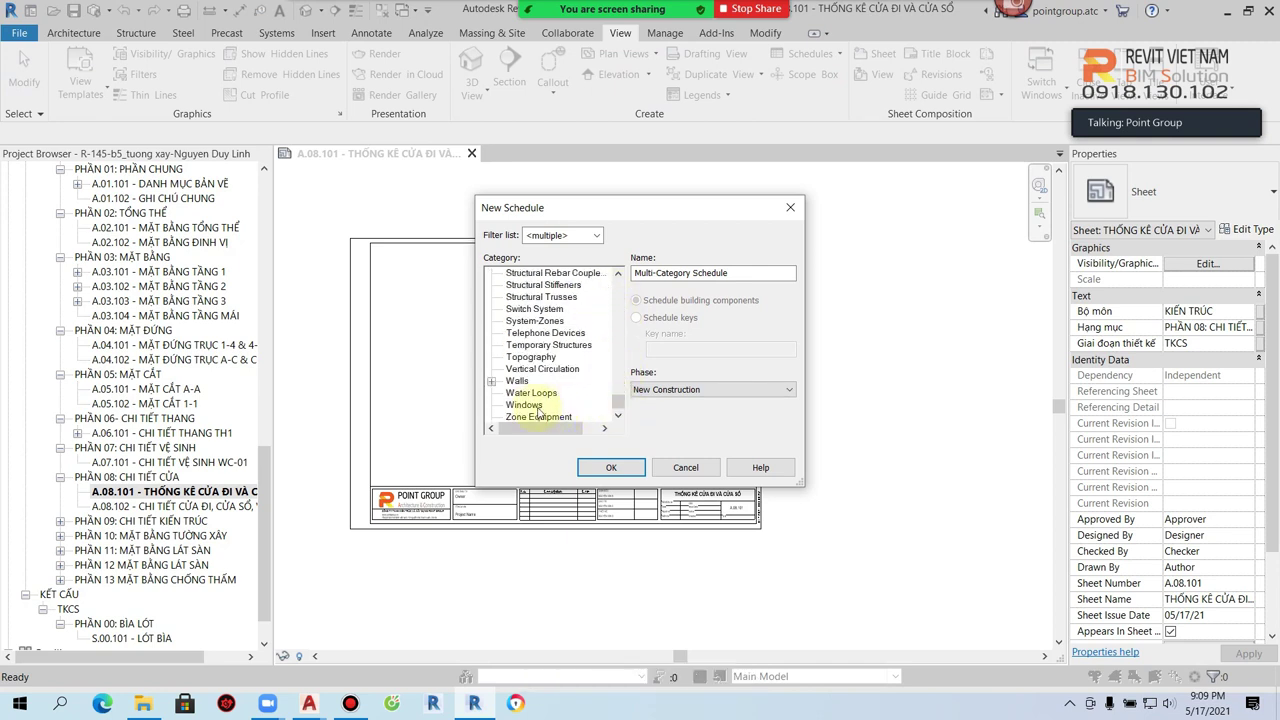
{"action": "left_click", "coordinate": [530, 405]}
{"action": "left_click", "coordinate": [611, 467]}
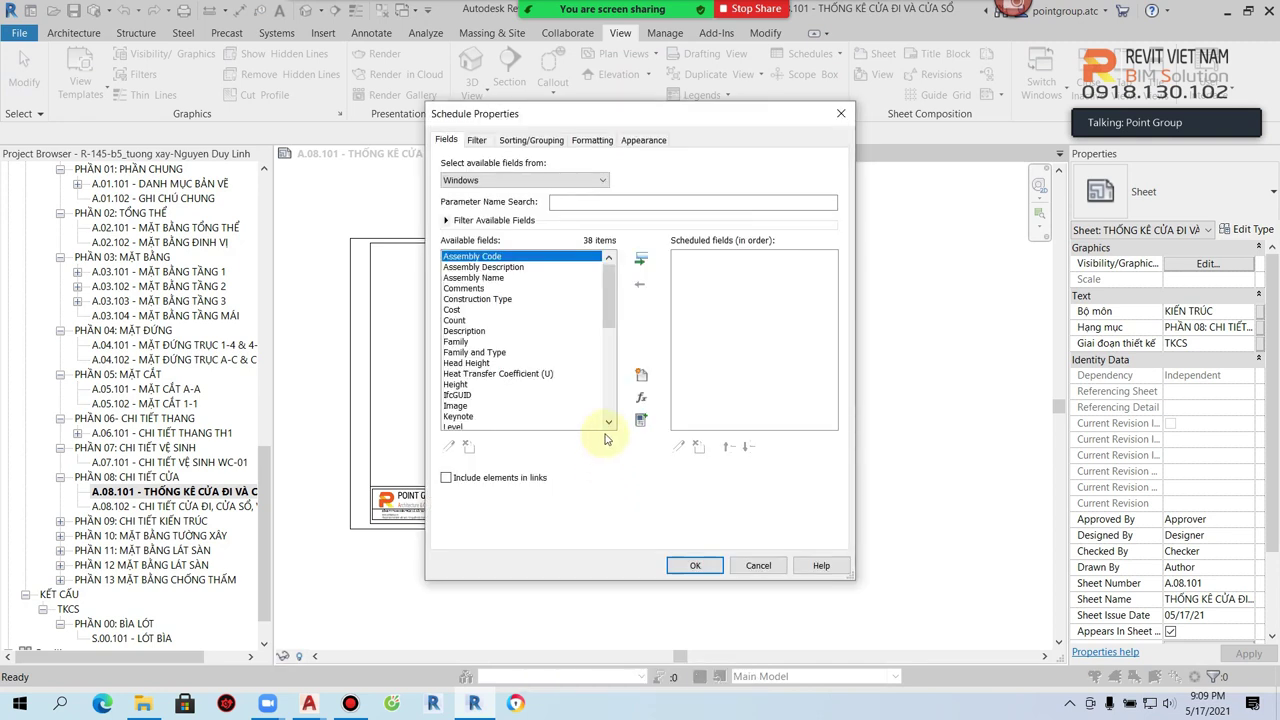
Step: Add the Cost, Count, Description and Height fields to the window schedule
{"action": "left_click", "coordinate": [455, 309]}
{"action": "left_click", "coordinate": [641, 262]}
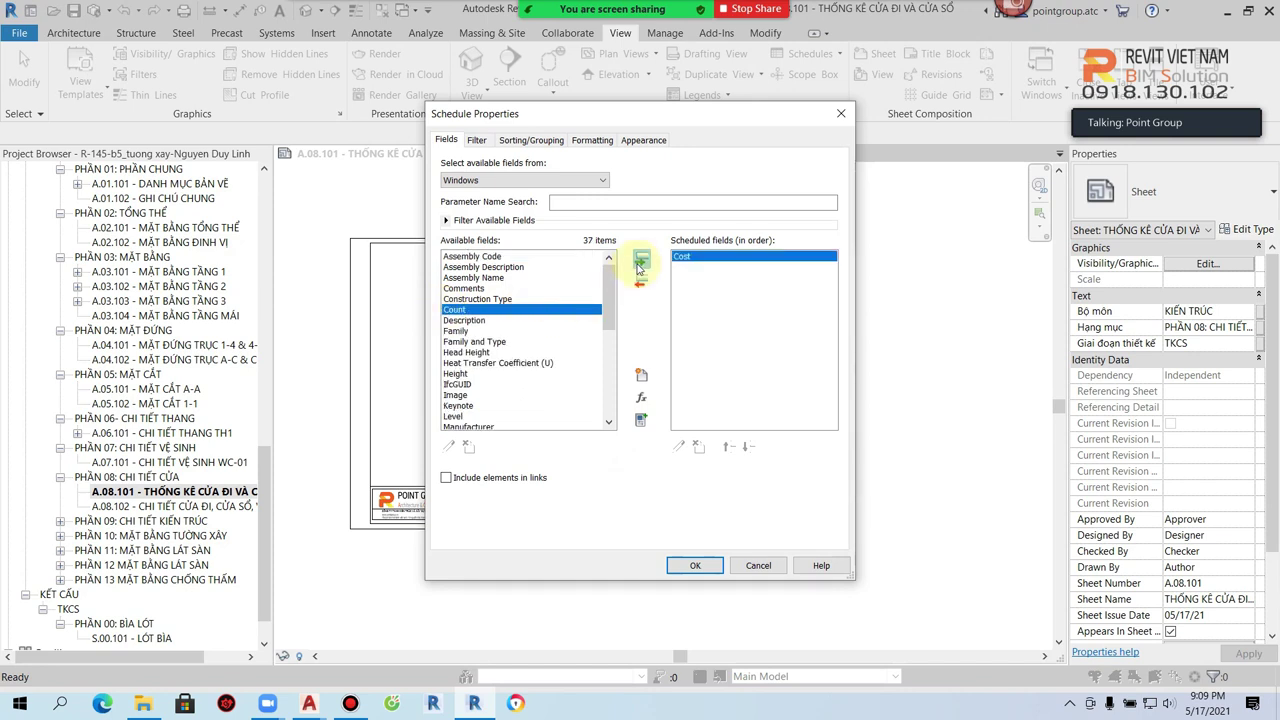
{"action": "left_click", "coordinate": [641, 262]}
{"action": "left_click", "coordinate": [641, 262]}
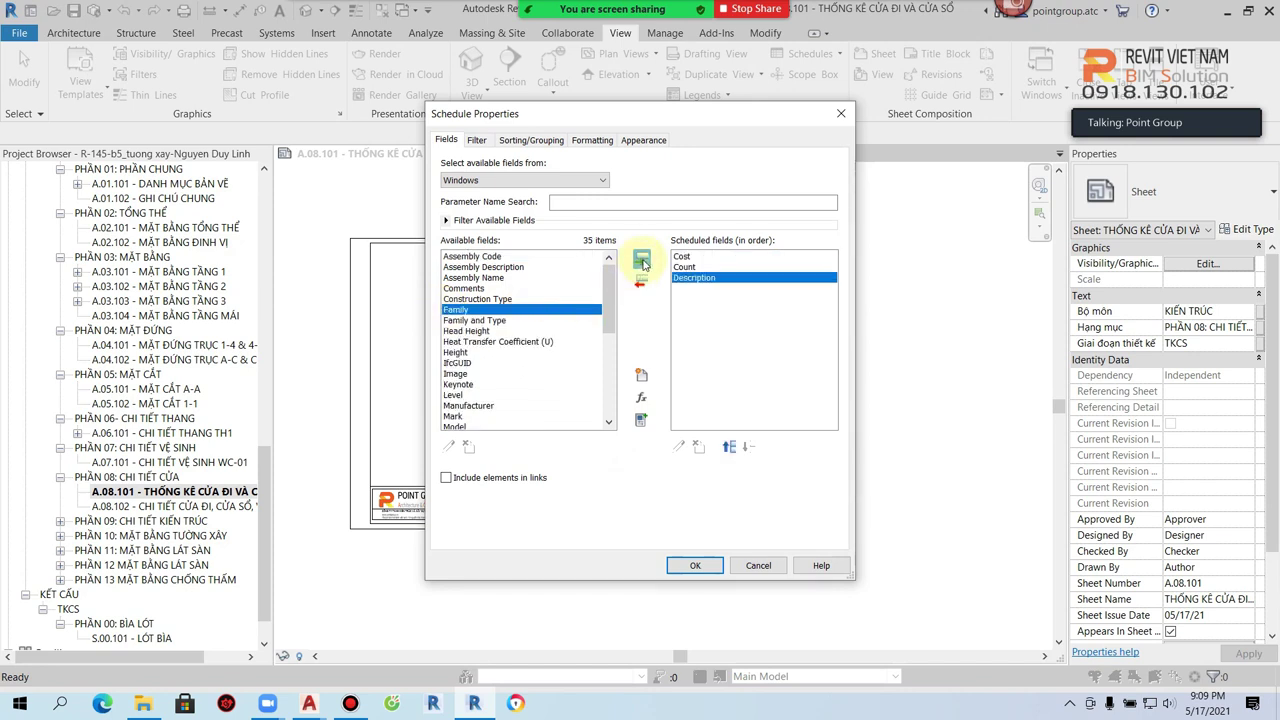
{"action": "left_click", "coordinate": [470, 352]}
{"action": "left_click", "coordinate": [643, 262]}
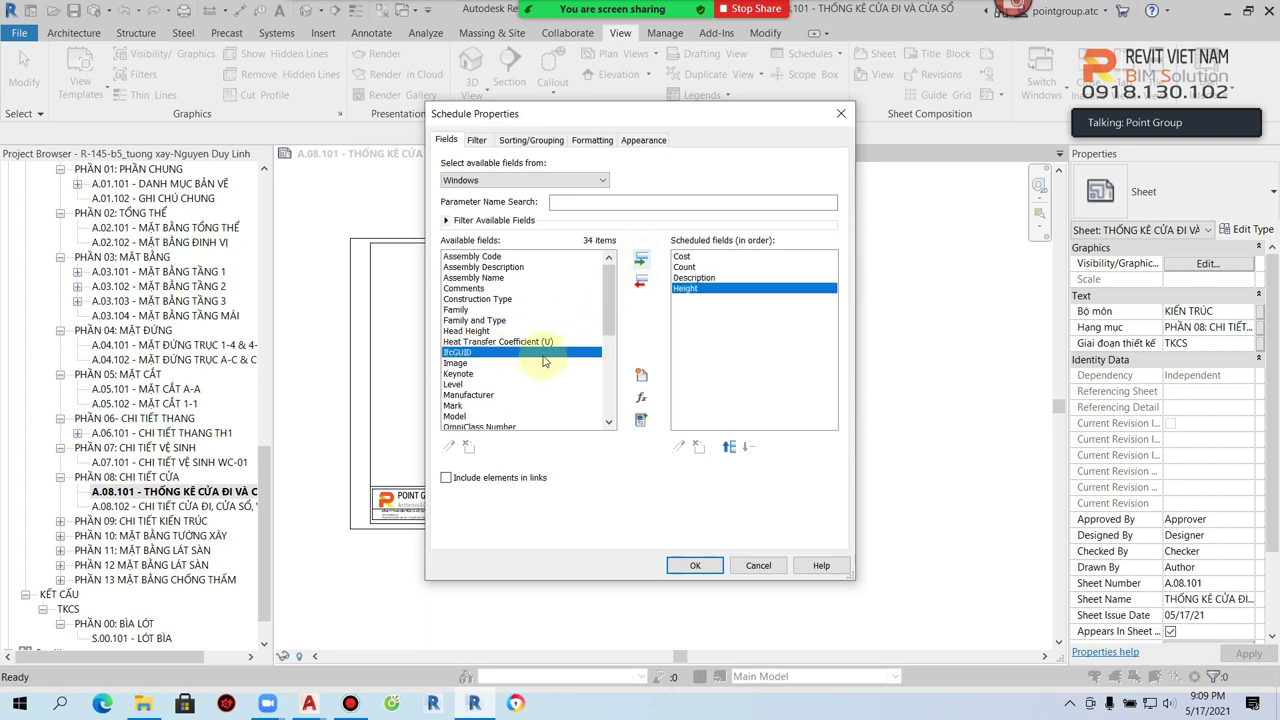
Step: Add the Level and Width fields, then select Type Mark
{"action": "left_click", "coordinate": [462, 384]}
{"action": "left_click", "coordinate": [645, 262]}
{"action": "scroll", "coordinate": [487, 300], "scroll_direction": "down", "scroll_amount": 2}
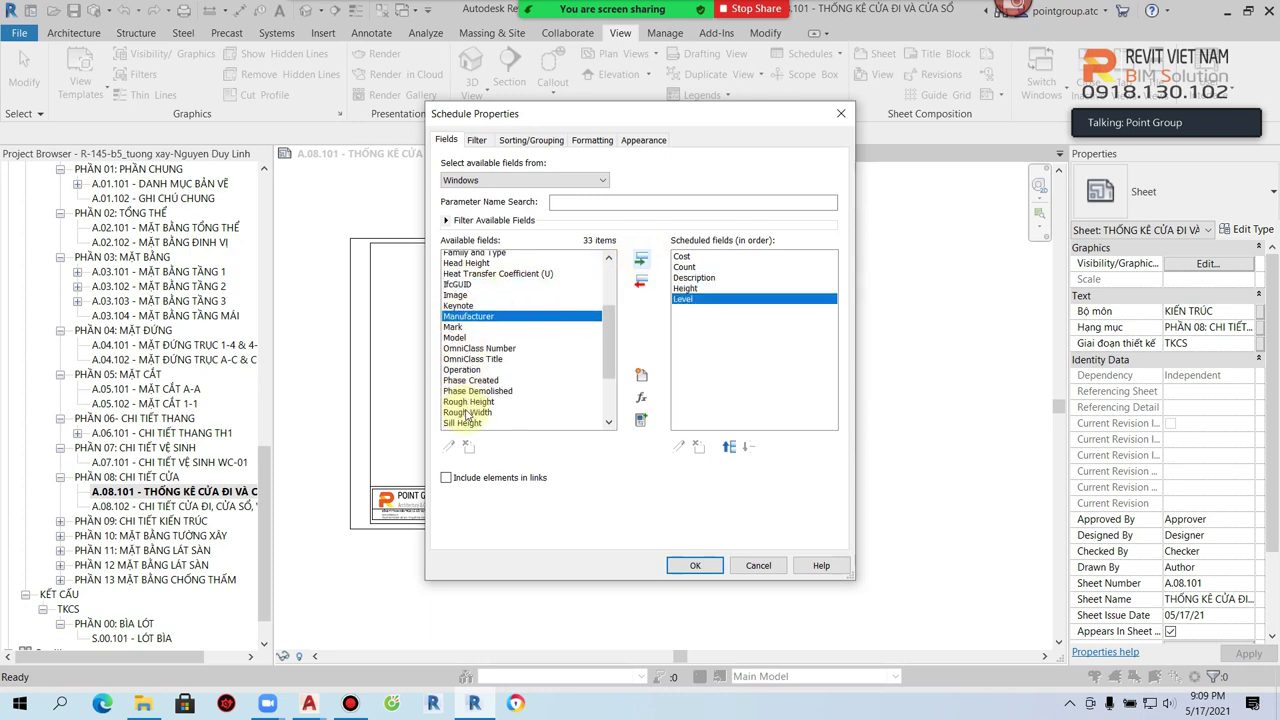
{"action": "scroll", "coordinate": [487, 285], "scroll_direction": "down", "scroll_amount": 2}
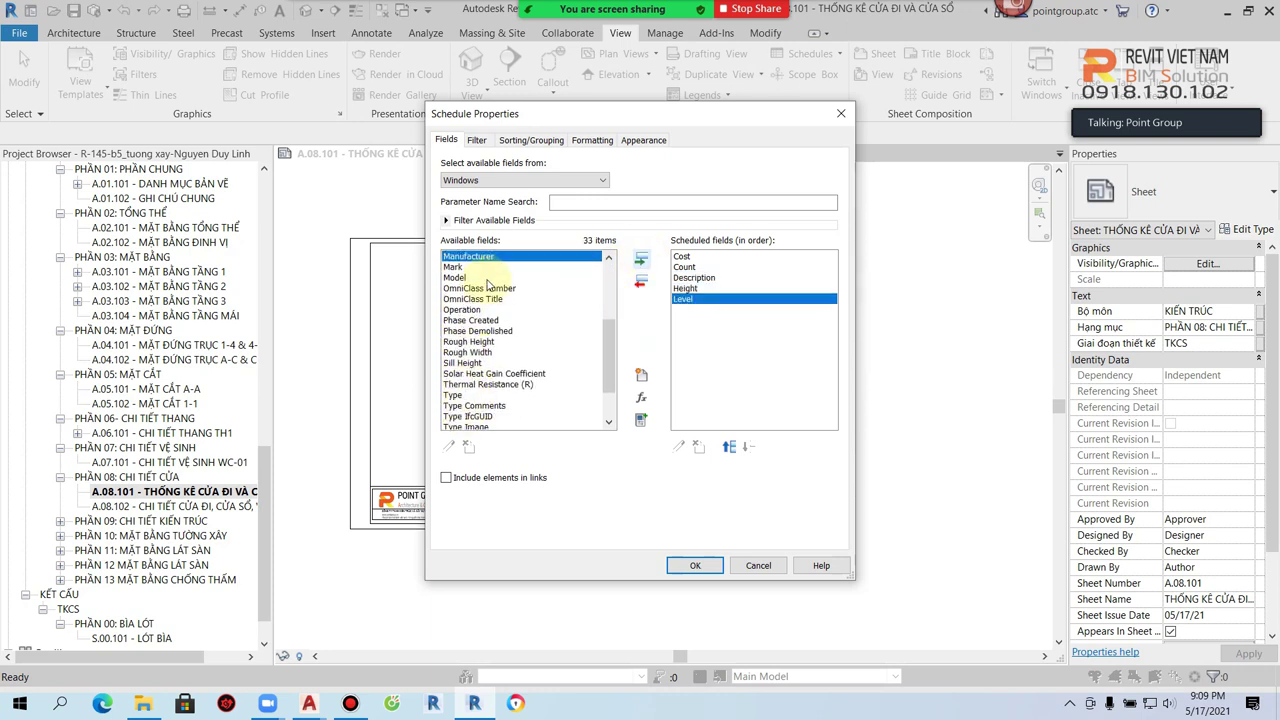
{"action": "left_click", "coordinate": [470, 362]}
{"action": "scroll", "coordinate": [478, 388], "scroll_direction": "down", "scroll_amount": 1}
{"action": "scroll", "coordinate": [472, 405], "scroll_direction": "down", "scroll_amount": 1}
{"action": "left_click", "coordinate": [466, 417]}
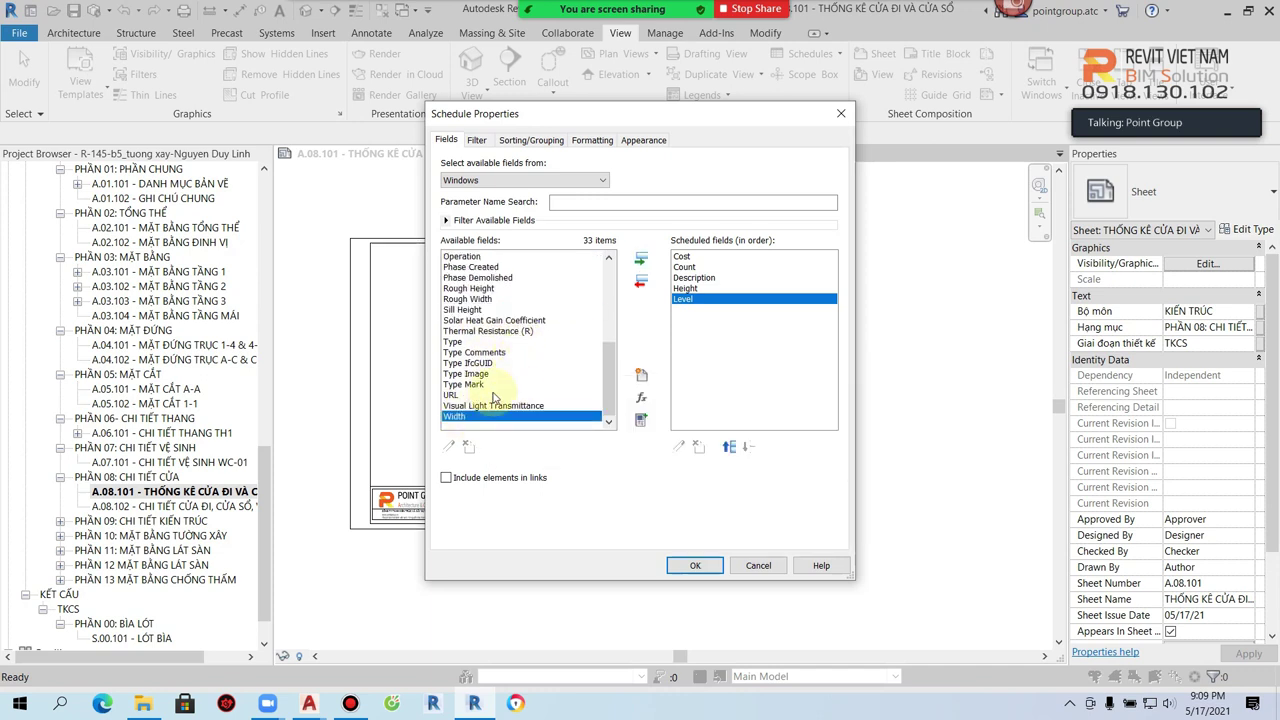
{"action": "left_click", "coordinate": [641, 259]}
{"action": "left_click", "coordinate": [478, 396]}
Step: Add Type Mark and move Level and Type Mark to the top of the fields
{"action": "left_click", "coordinate": [641, 259]}
{"action": "left_click", "coordinate": [729, 446]}
{"action": "left_click", "coordinate": [729, 446]}
{"action": "left_click", "coordinate": [729, 446]}
{"action": "left_click", "coordinate": [729, 446]}
{"action": "left_click", "coordinate": [729, 446]}
{"action": "left_click", "coordinate": [729, 446]}
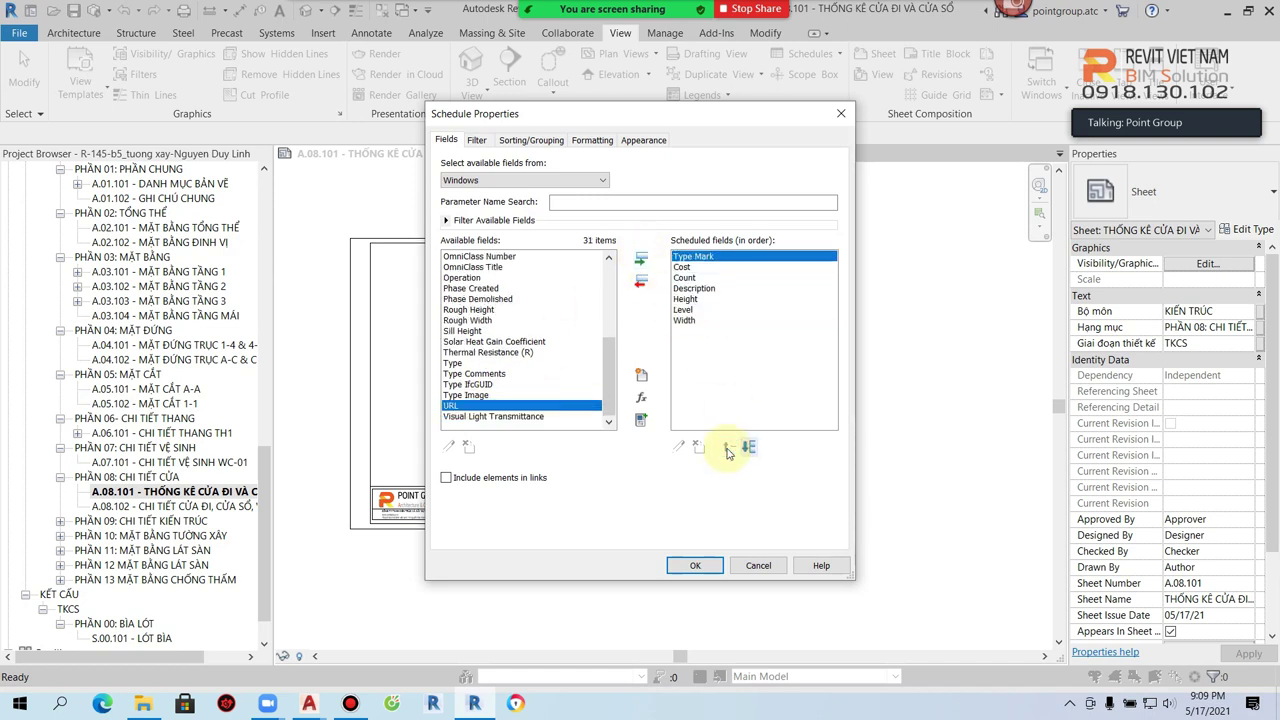
{"action": "left_click", "coordinate": [685, 309]}
{"action": "left_click", "coordinate": [729, 446]}
{"action": "left_click", "coordinate": [729, 446]}
{"action": "left_click", "coordinate": [731, 447]}
{"action": "left_click", "coordinate": [731, 447]}
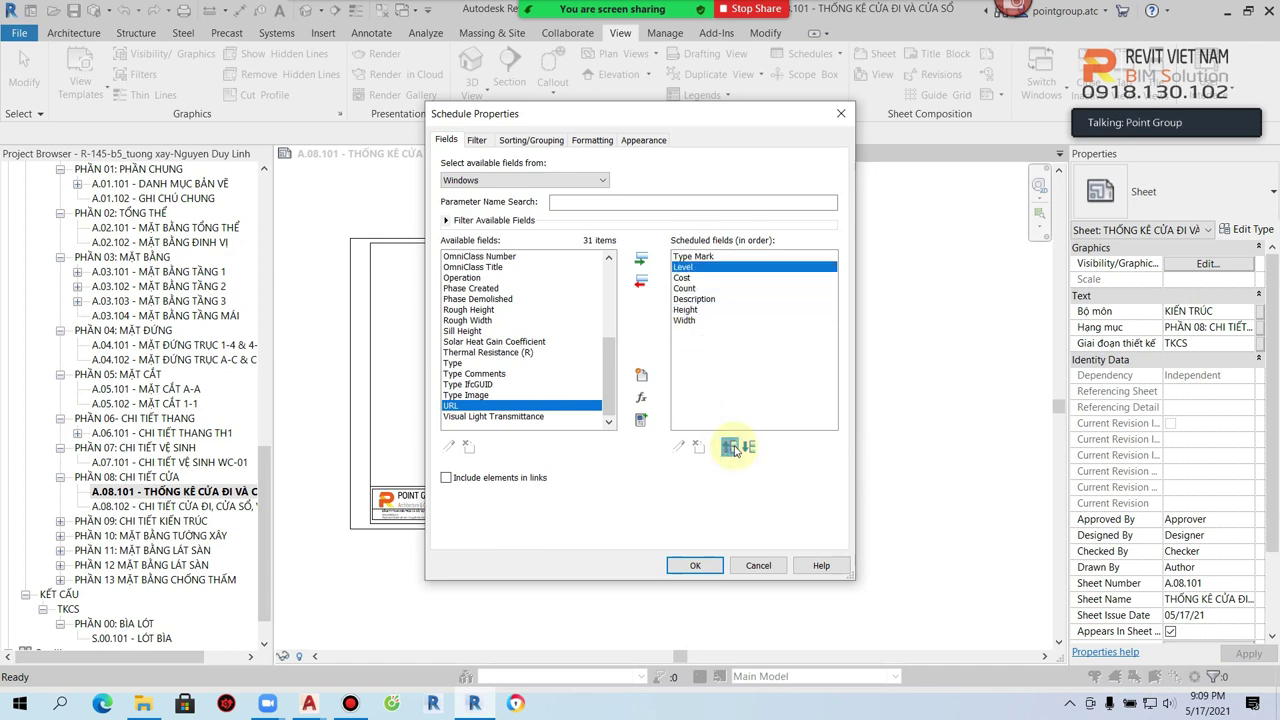
{"action": "left_click", "coordinate": [731, 447]}
Step: Order Width, Height, Description, Count and Cost after Type Mark and confirm the fields
{"action": "left_click", "coordinate": [686, 320]}
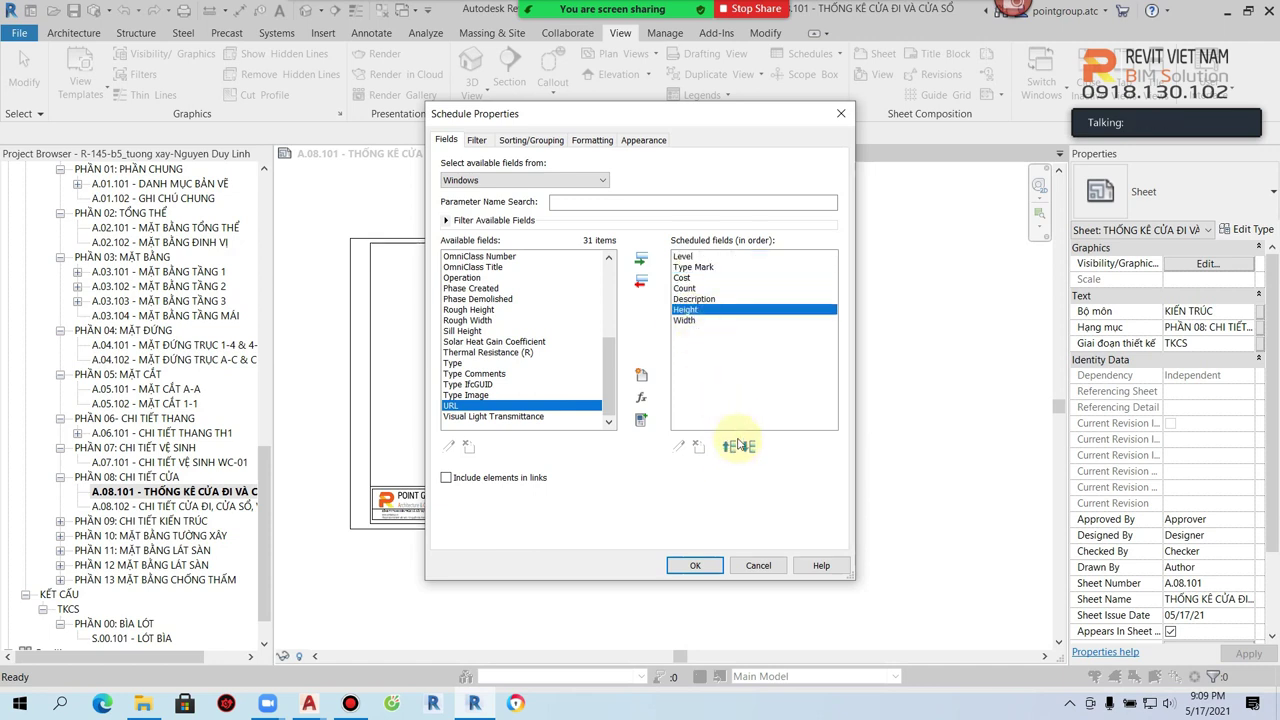
{"action": "left_click", "coordinate": [729, 446]}
{"action": "left_click", "coordinate": [729, 446]}
{"action": "left_click", "coordinate": [729, 446]}
{"action": "left_click", "coordinate": [729, 446]}
{"action": "left_click", "coordinate": [686, 320]}
{"action": "left_click", "coordinate": [729, 447]}
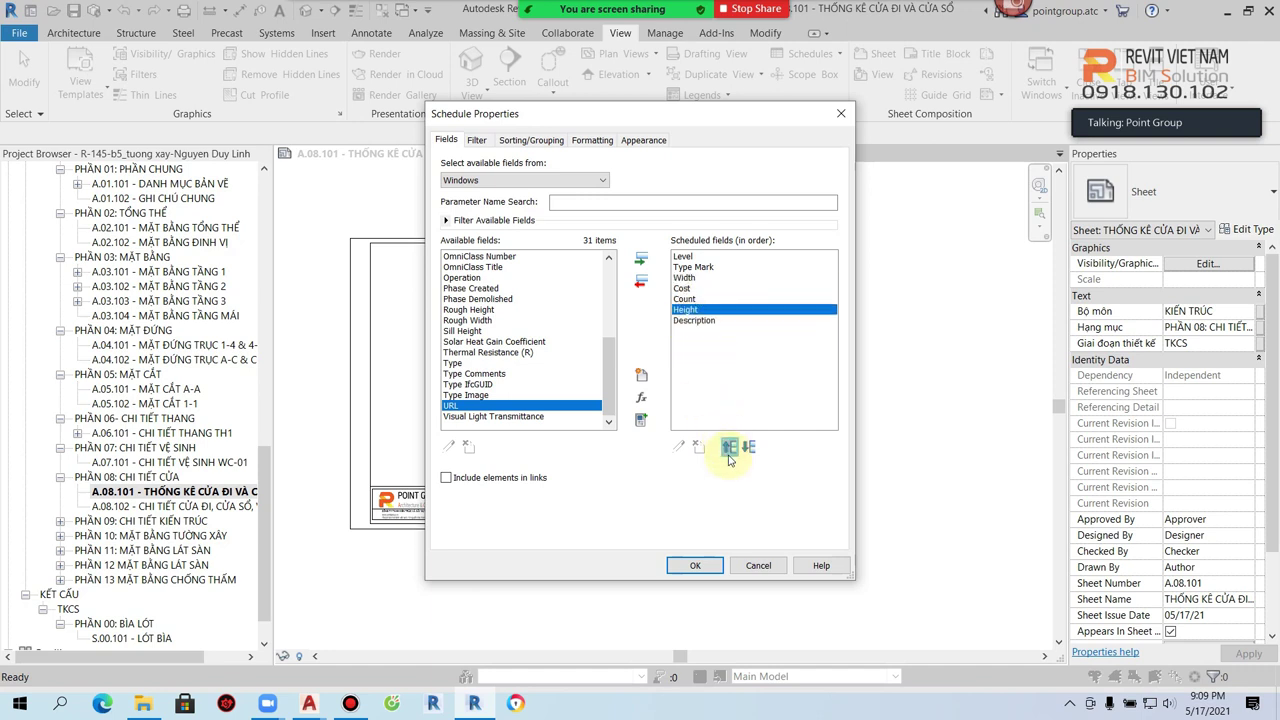
{"action": "left_click", "coordinate": [729, 447]}
{"action": "left_click", "coordinate": [729, 447]}
{"action": "left_click", "coordinate": [694, 320]}
{"action": "left_click", "coordinate": [729, 446]}
{"action": "left_click", "coordinate": [729, 446]}
{"action": "left_click", "coordinate": [700, 320]}
{"action": "left_click", "coordinate": [729, 446]}
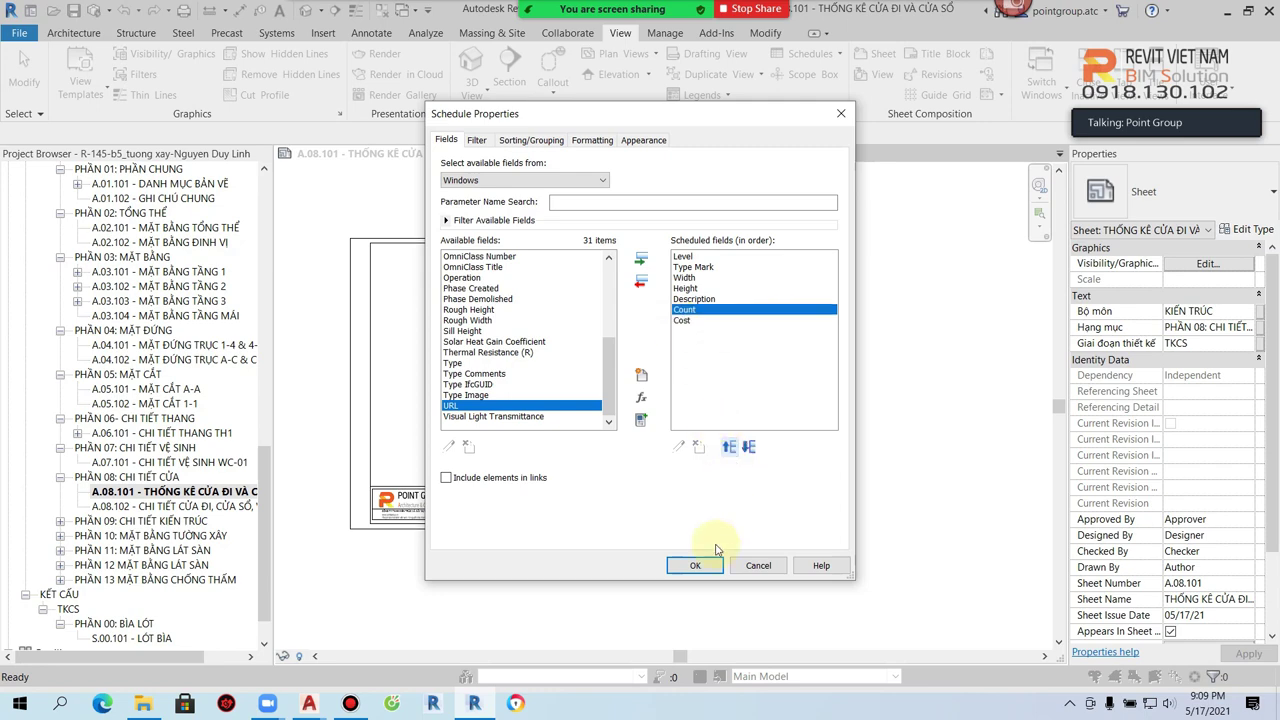
{"action": "left_click", "coordinate": [695, 565]}
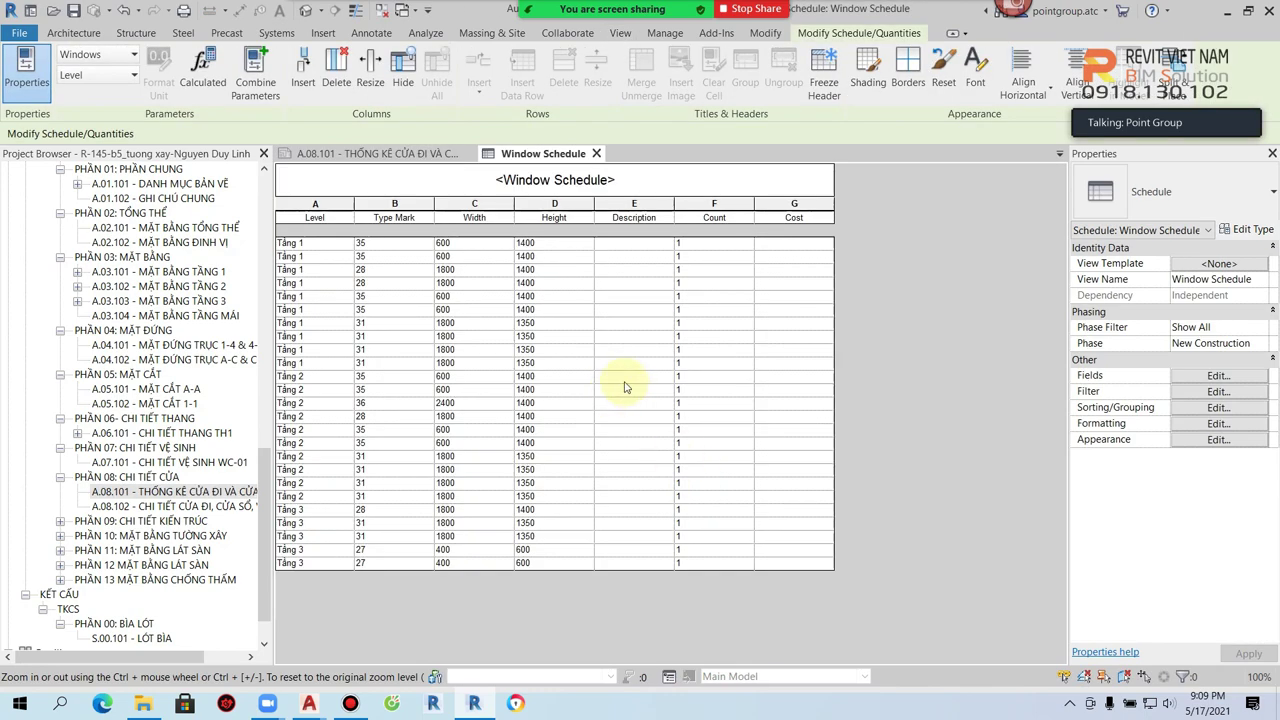
Step: Rename the schedule title to THỐNG KÊ CỬA SỔ
{"action": "double_click", "coordinate": [641, 179]}
{"action": "type", "text": "THO"}
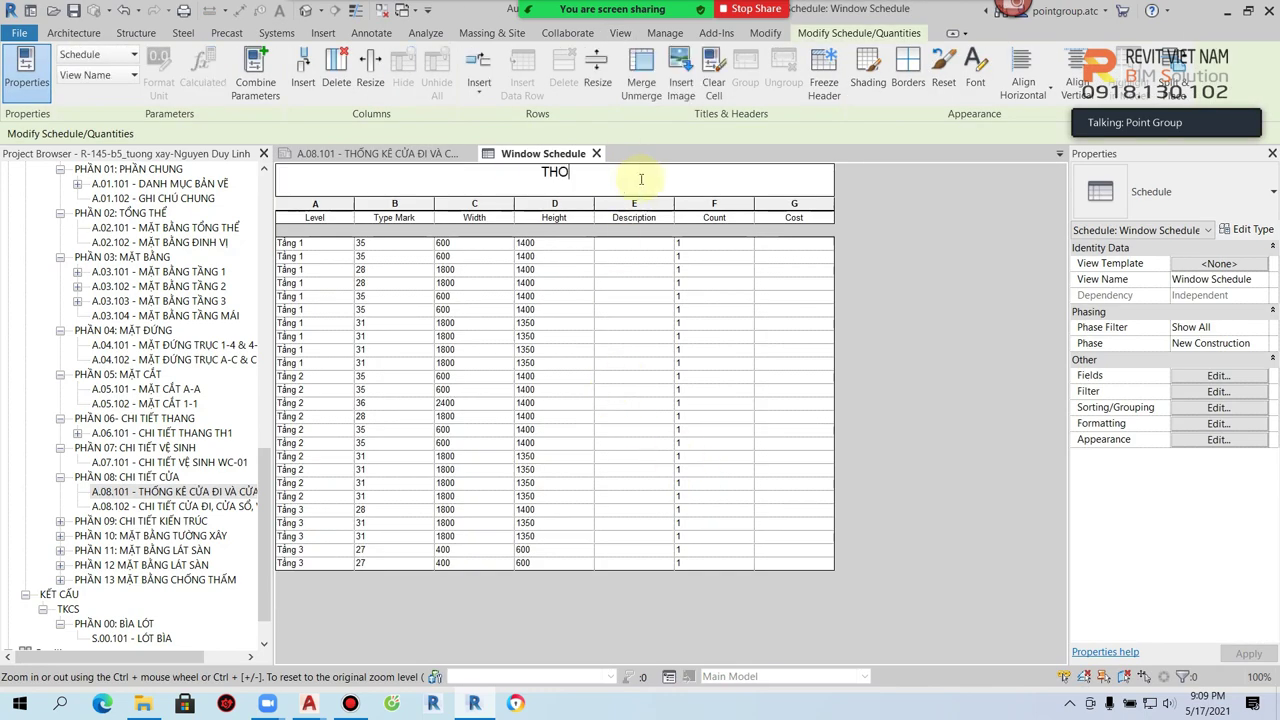
{"action": "type", "text": "Ê CỬA SỔ"}
{"action": "left_click", "coordinate": [634, 330]}
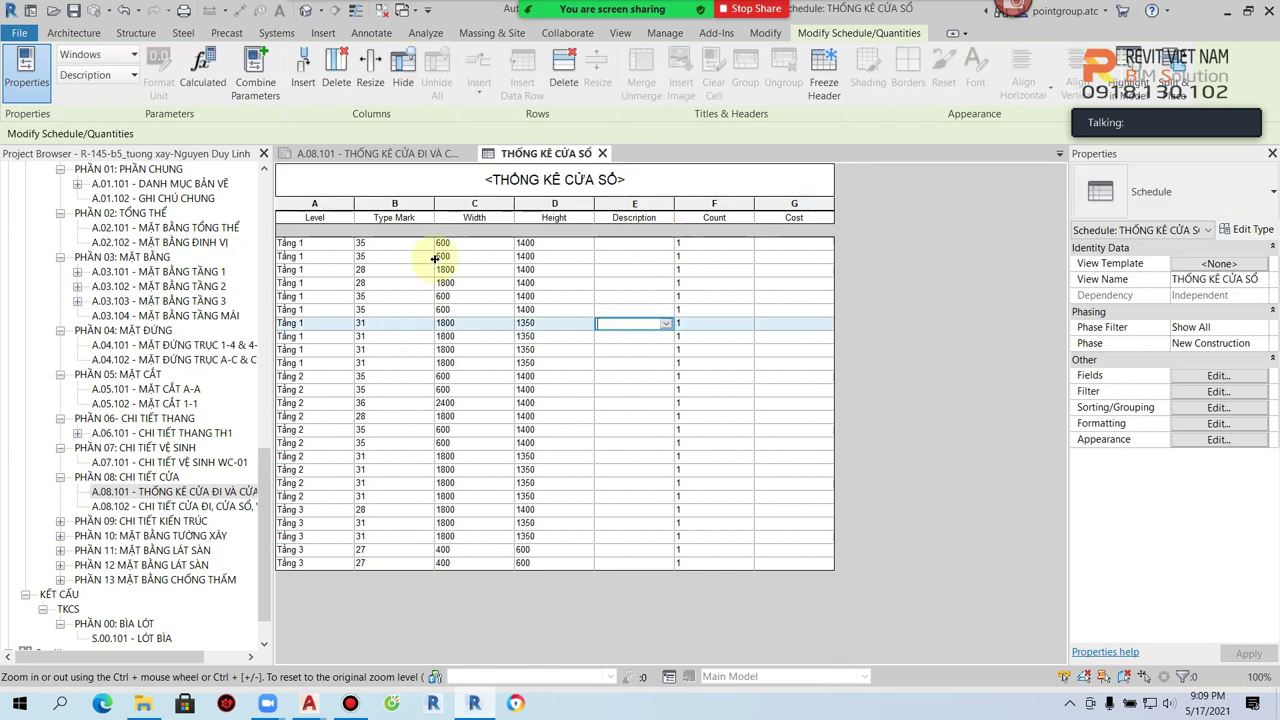
Step: Rename the headings to TẦNG, KÝ HIỆU, CHIỀU RỘNG, CHIỀU CAO, MÔ TẢ, SỐ LƯỢNG, ĐƠN GIÁ
{"action": "left_click", "coordinate": [334, 217]}
{"action": "type", "text": "TẦNG"}
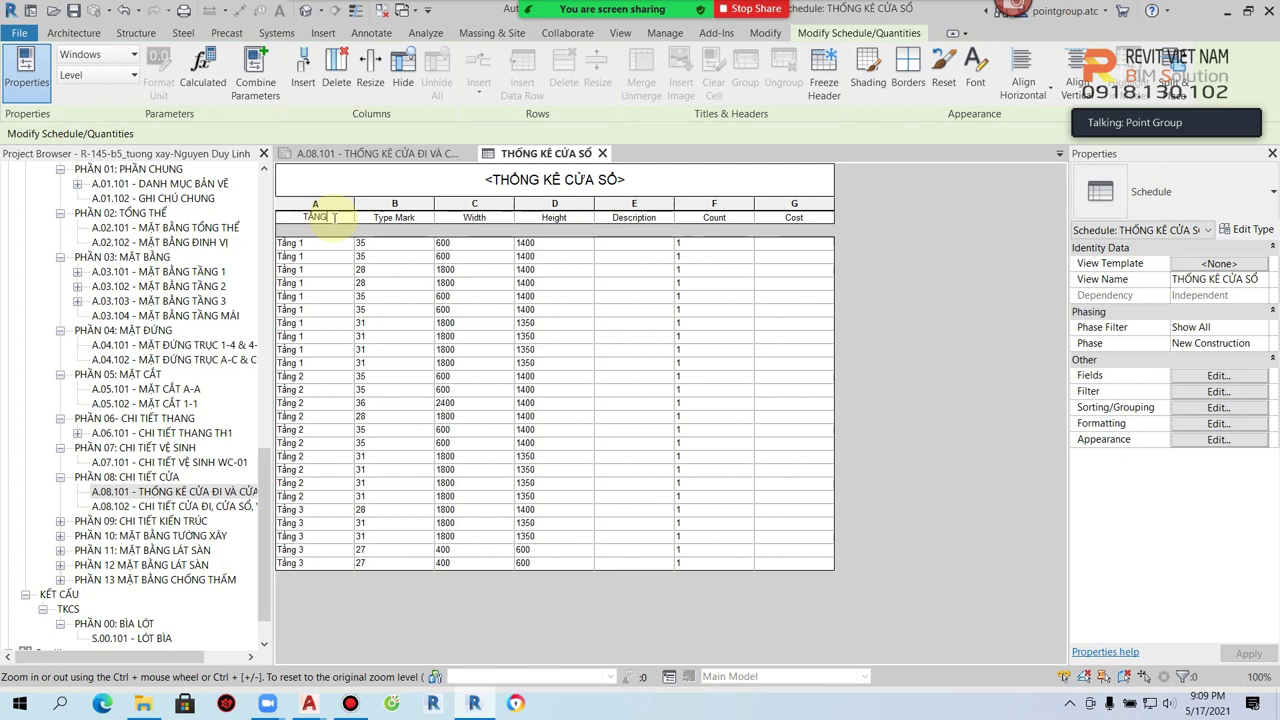
{"action": "left_click", "coordinate": [366, 217]}
{"action": "type", "text": "KÝ HIỆU"}
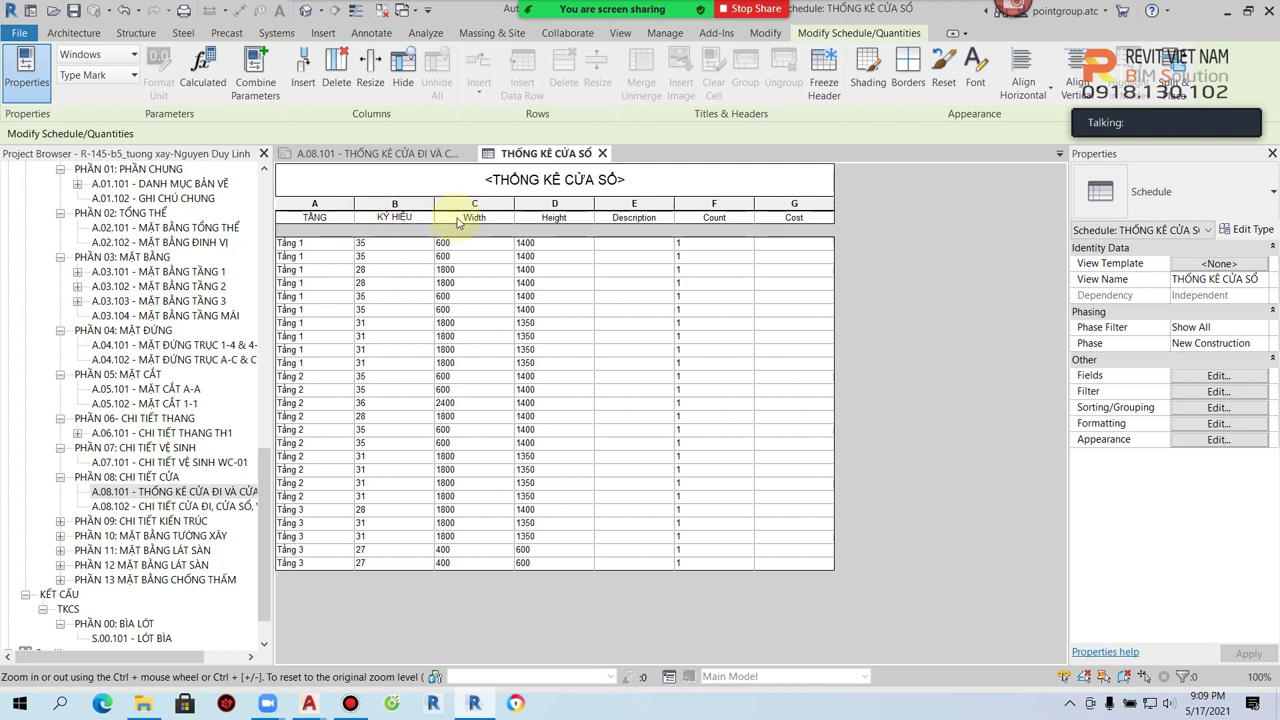
{"action": "left_click", "coordinate": [462, 217]}
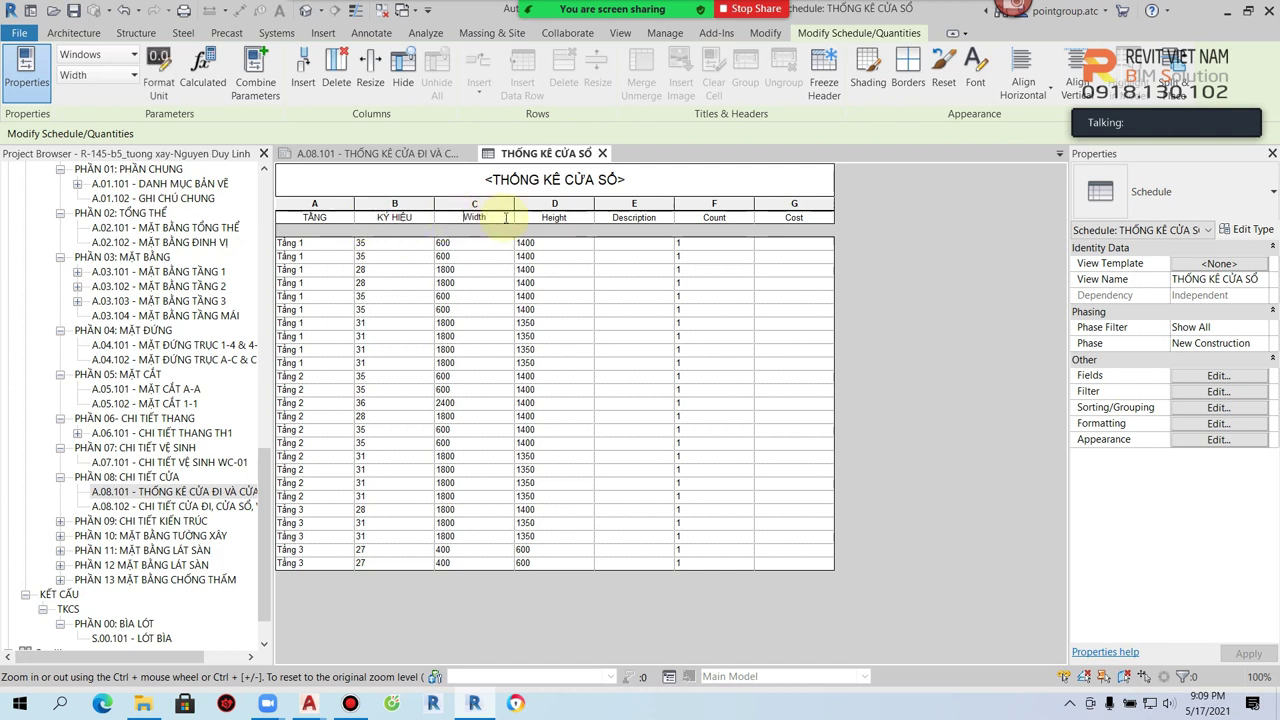
{"action": "type", "text": "CHIỀU RỘNG"}
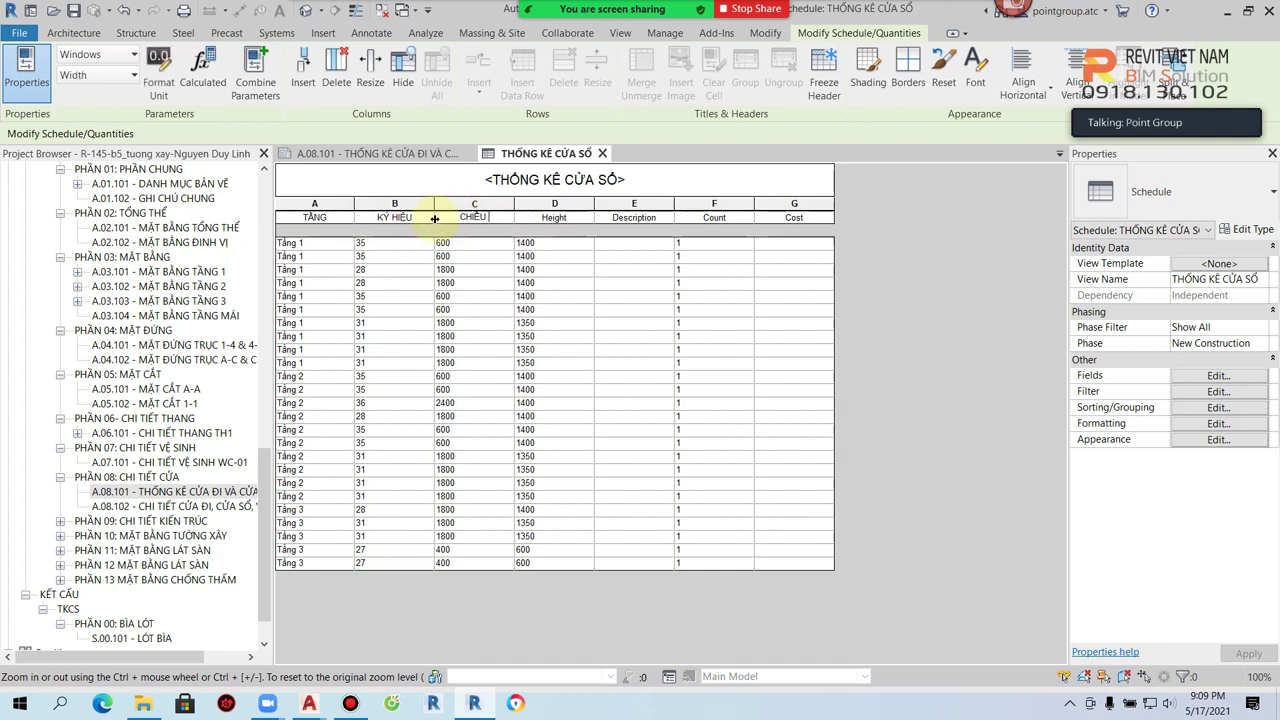
{"action": "left_click", "coordinate": [558, 218]}
{"action": "type", "text": "CHIỀU CAO"}
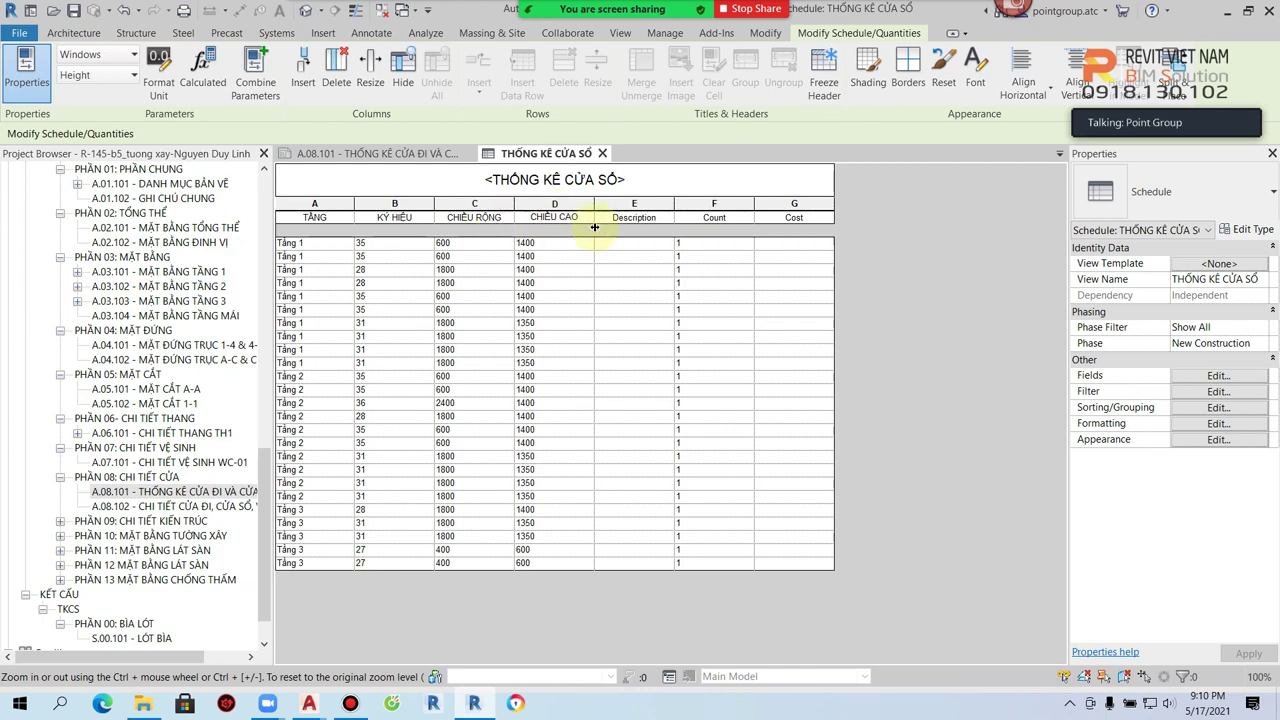
{"action": "left_click", "coordinate": [630, 218]}
{"action": "type", "text": "MÔ TẢT"}
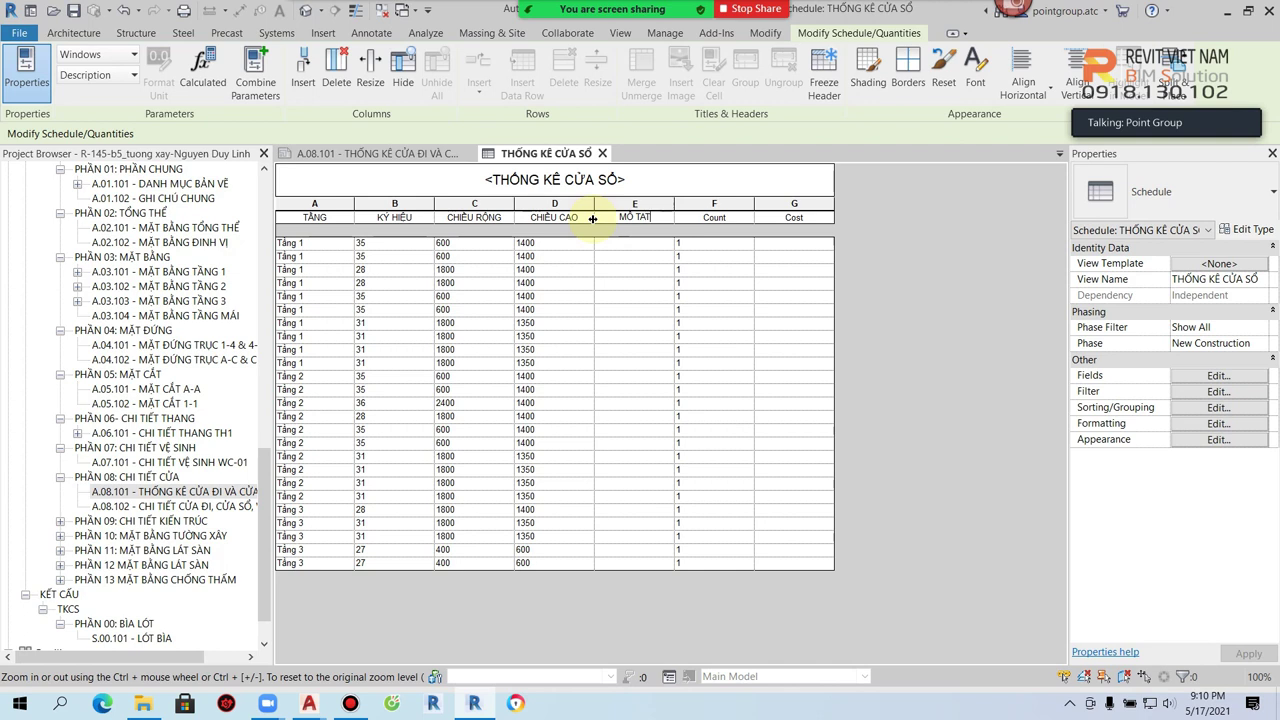
{"action": "key", "text": "BackSpace"}
{"action": "left_click", "coordinate": [725, 219]}
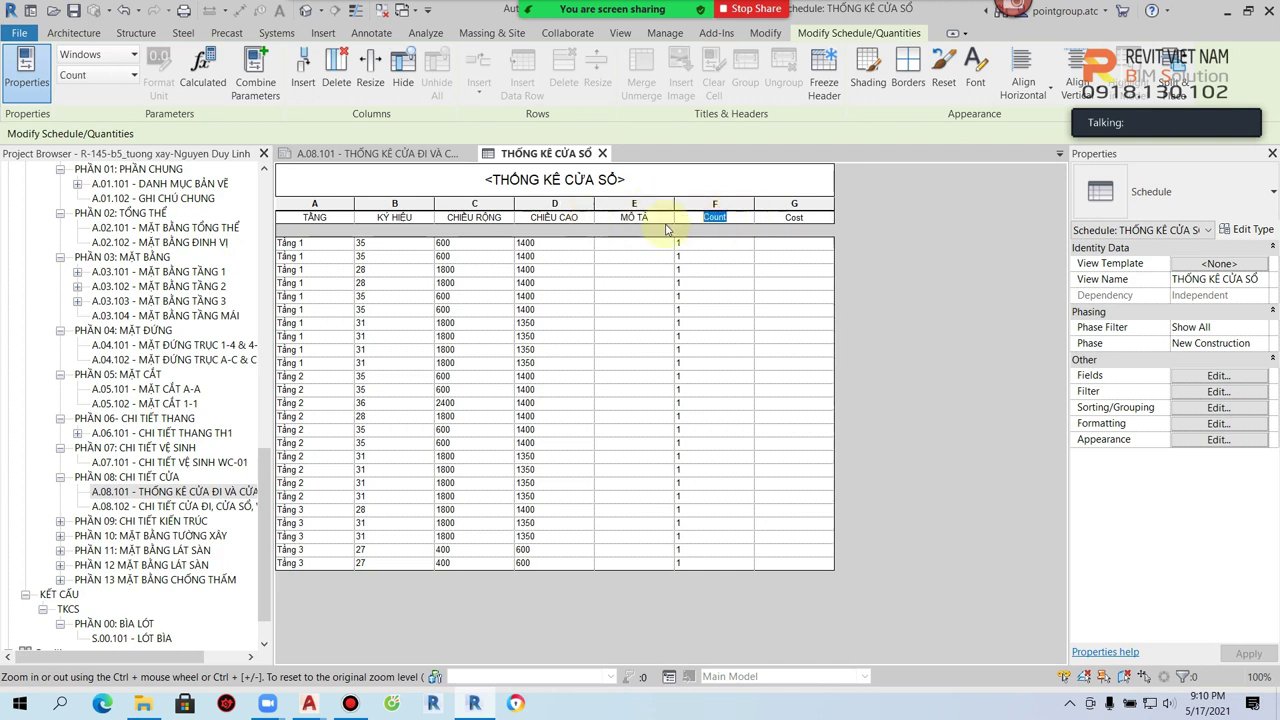
{"action": "left_click", "coordinate": [795, 217]}
{"action": "type", "text": "ĐƠN GIÁ"}
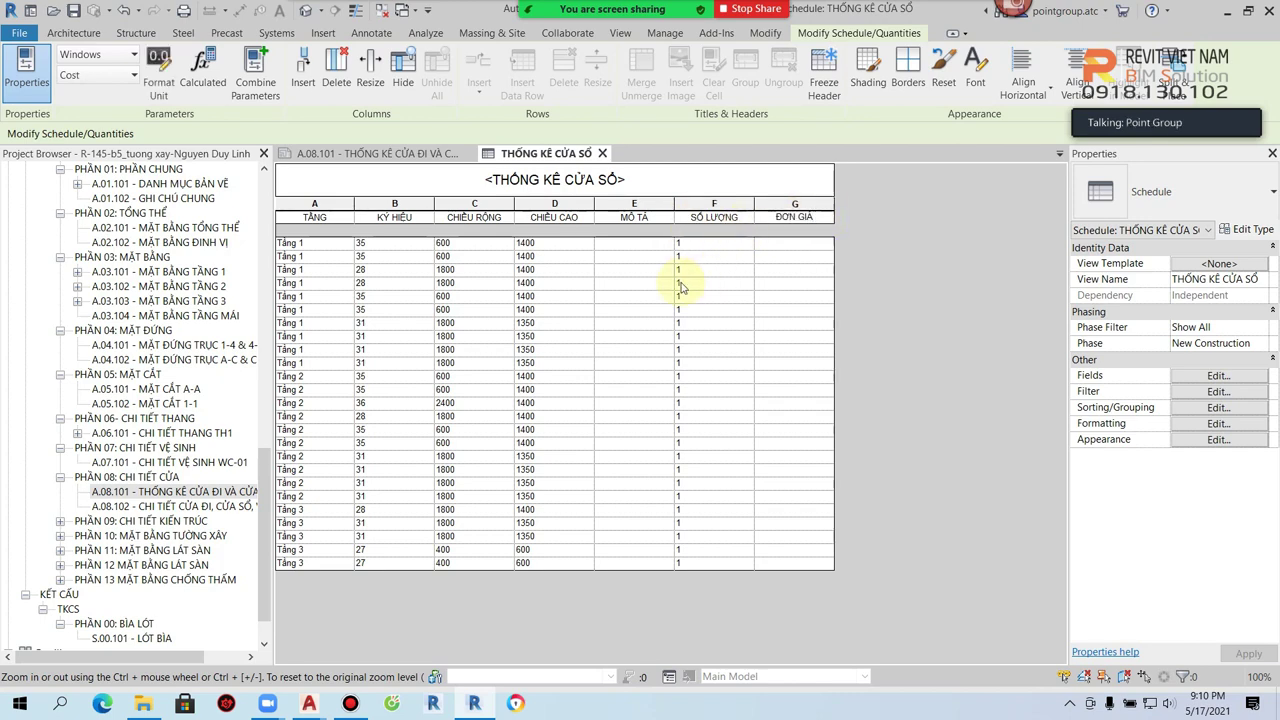
{"action": "left_click", "coordinate": [681, 285]}
{"action": "left_click", "coordinate": [630, 286]}
{"action": "left_click", "coordinate": [404, 349]}
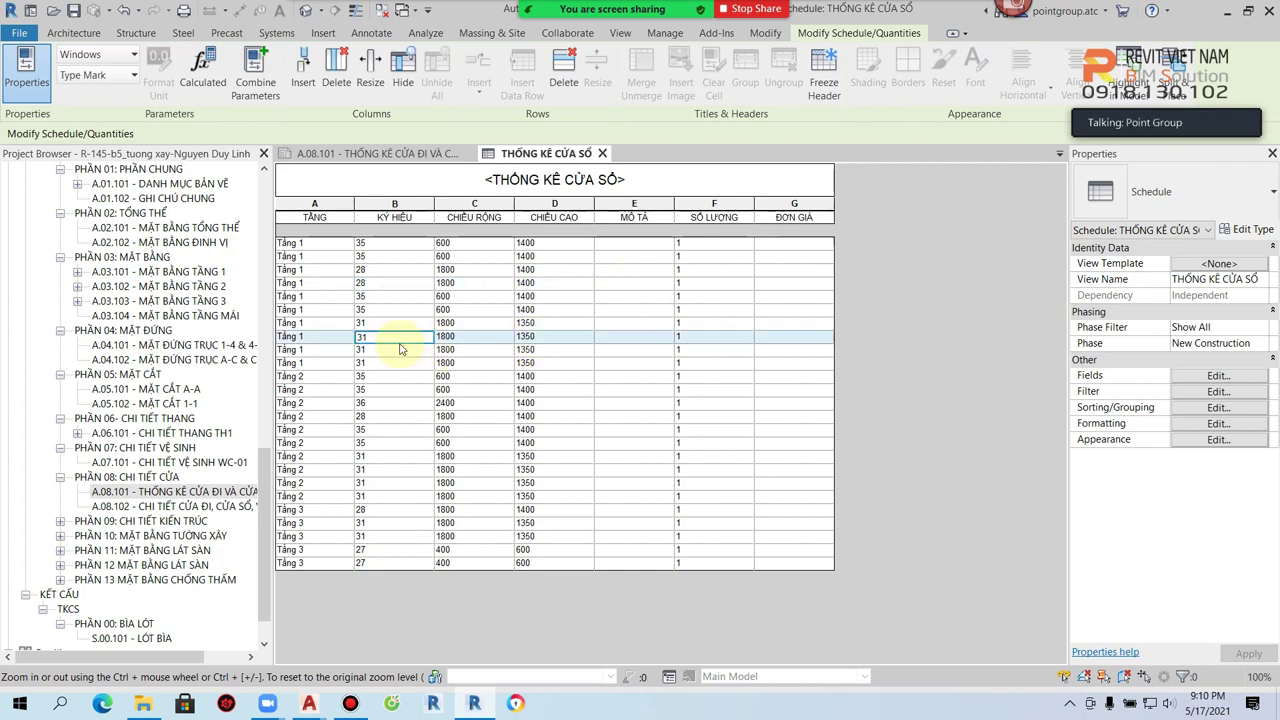
Step: Change type mark 35 to S1 and 28 to S2 for their whole window types
{"action": "left_click", "coordinate": [326, 350]}
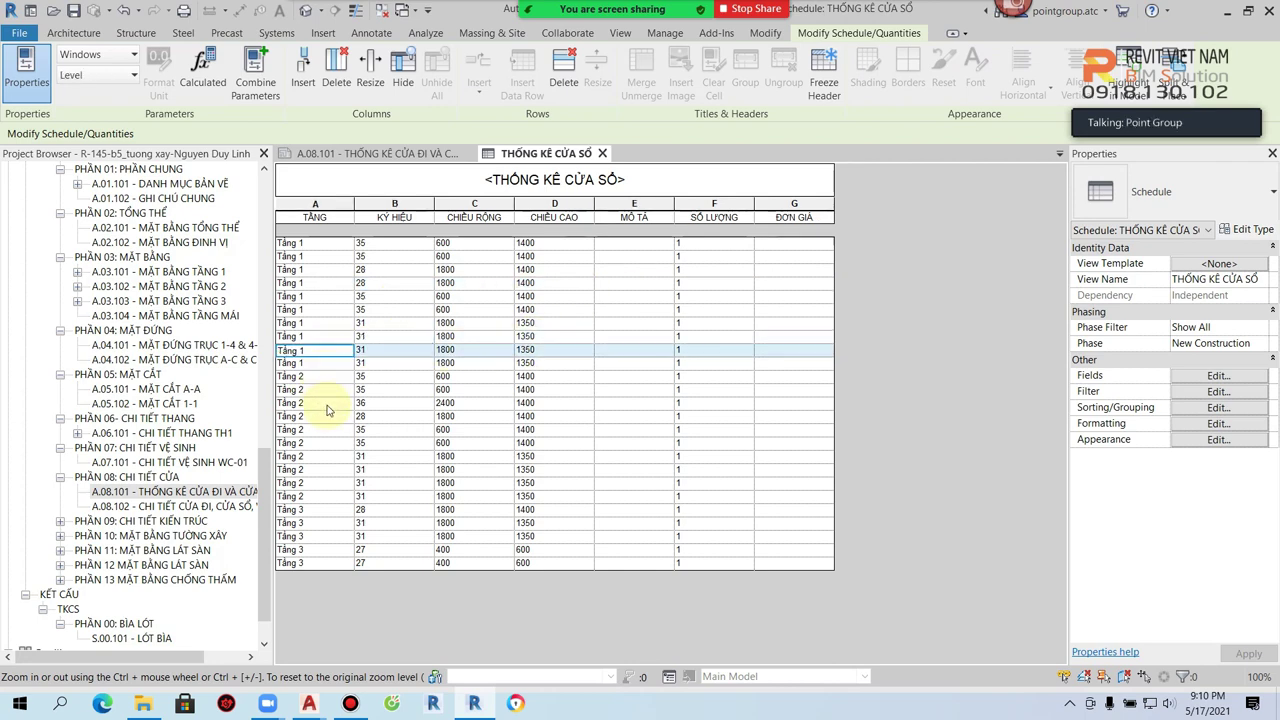
{"action": "left_click", "coordinate": [412, 389]}
{"action": "left_click", "coordinate": [405, 297]}
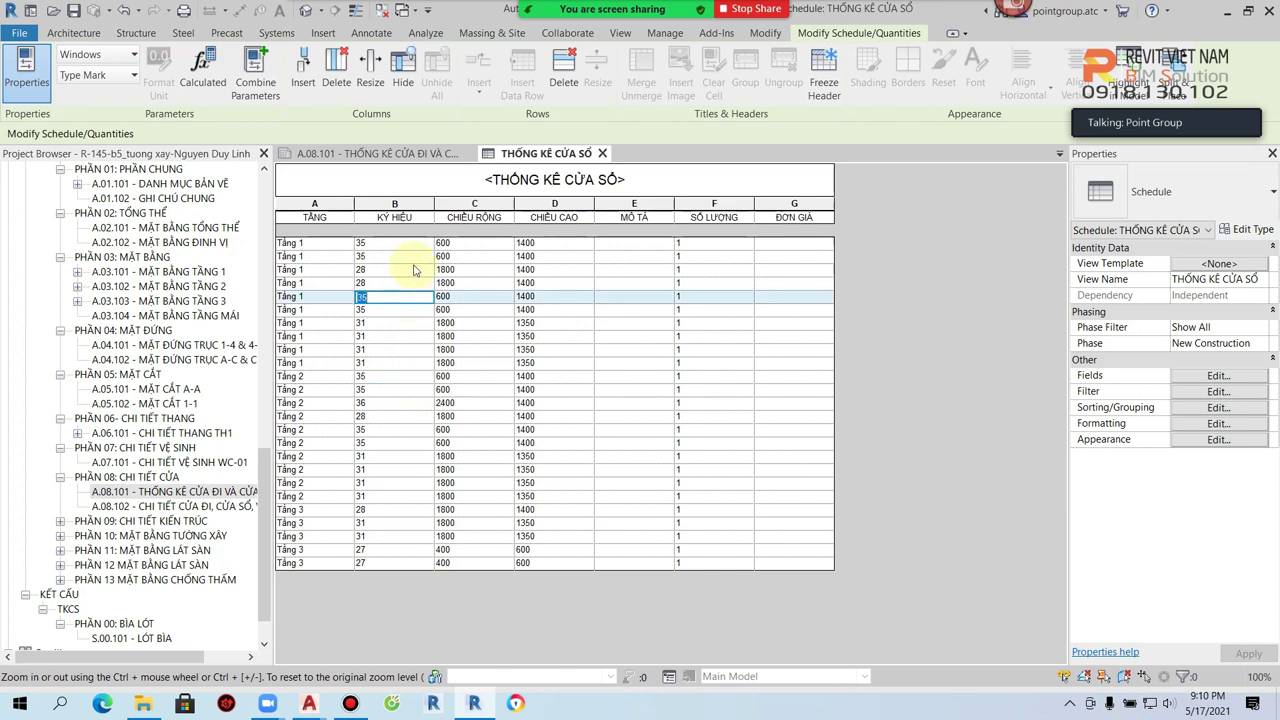
{"action": "left_click", "coordinate": [383, 244]}
{"action": "type", "text": "S1"}
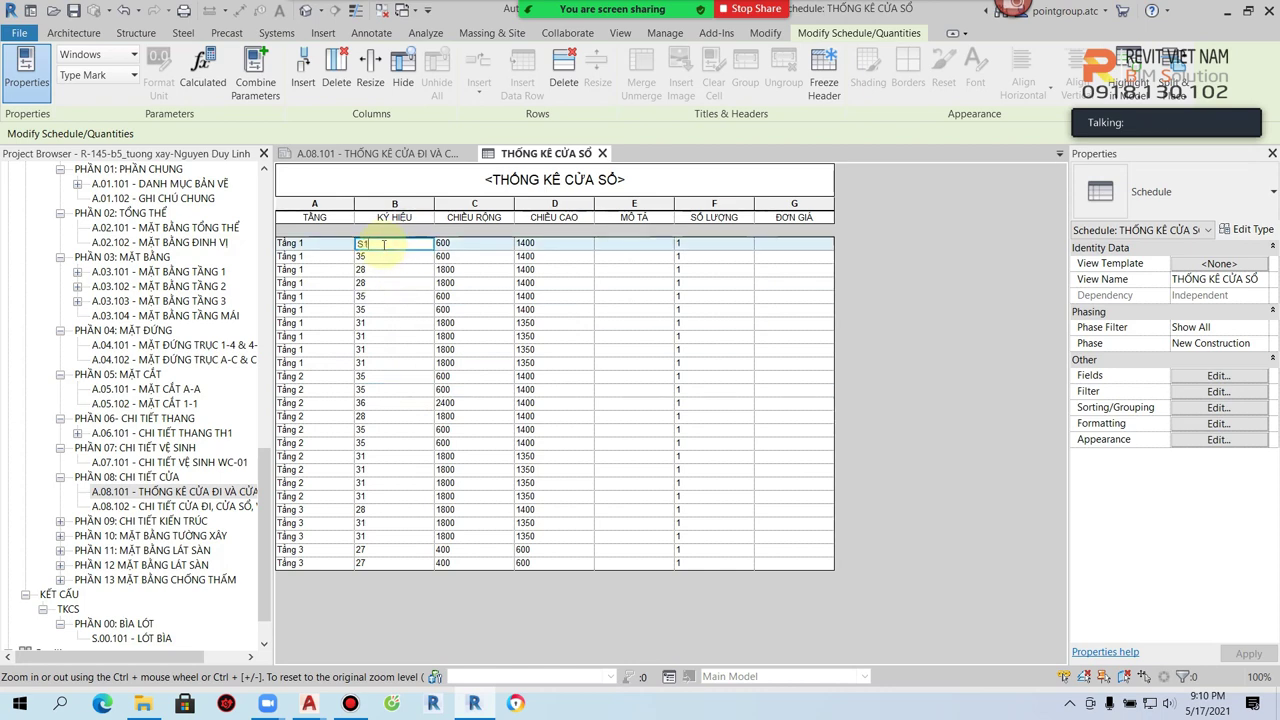
{"action": "key", "text": "Return"}
{"action": "left_click", "coordinate": [677, 372]}
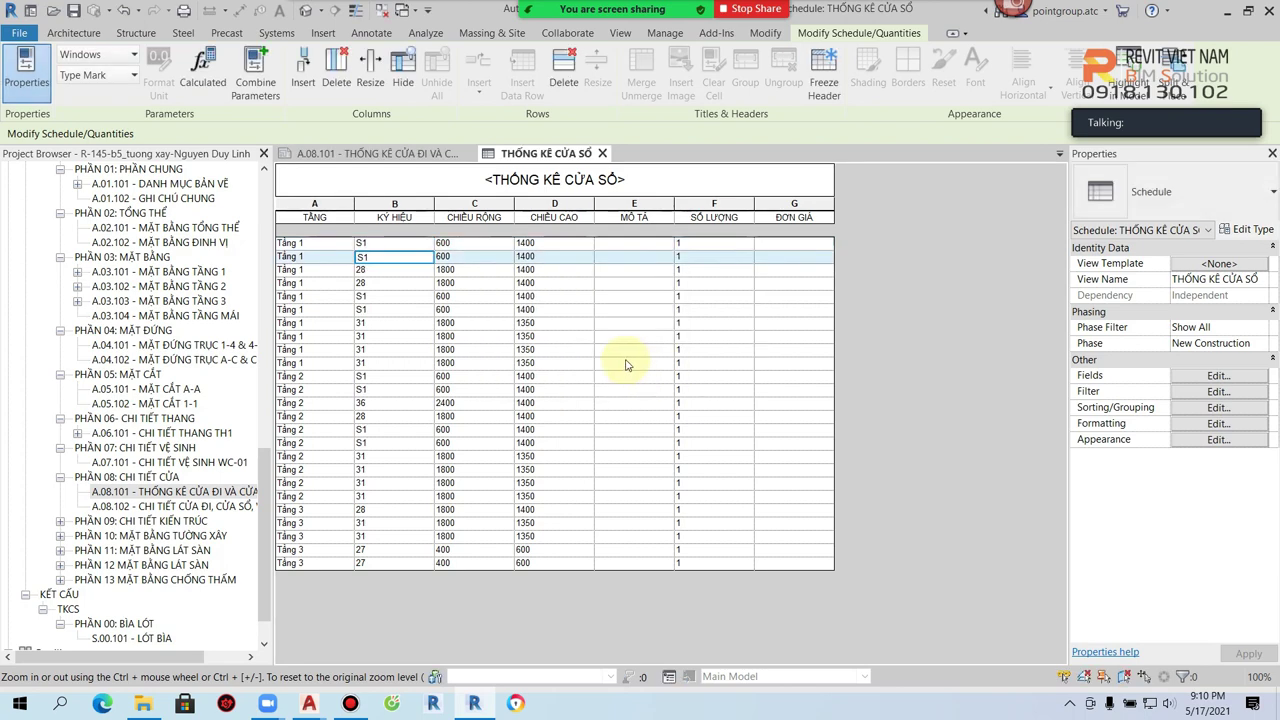
{"action": "left_click", "coordinate": [403, 273]}
{"action": "type", "text": "S"}
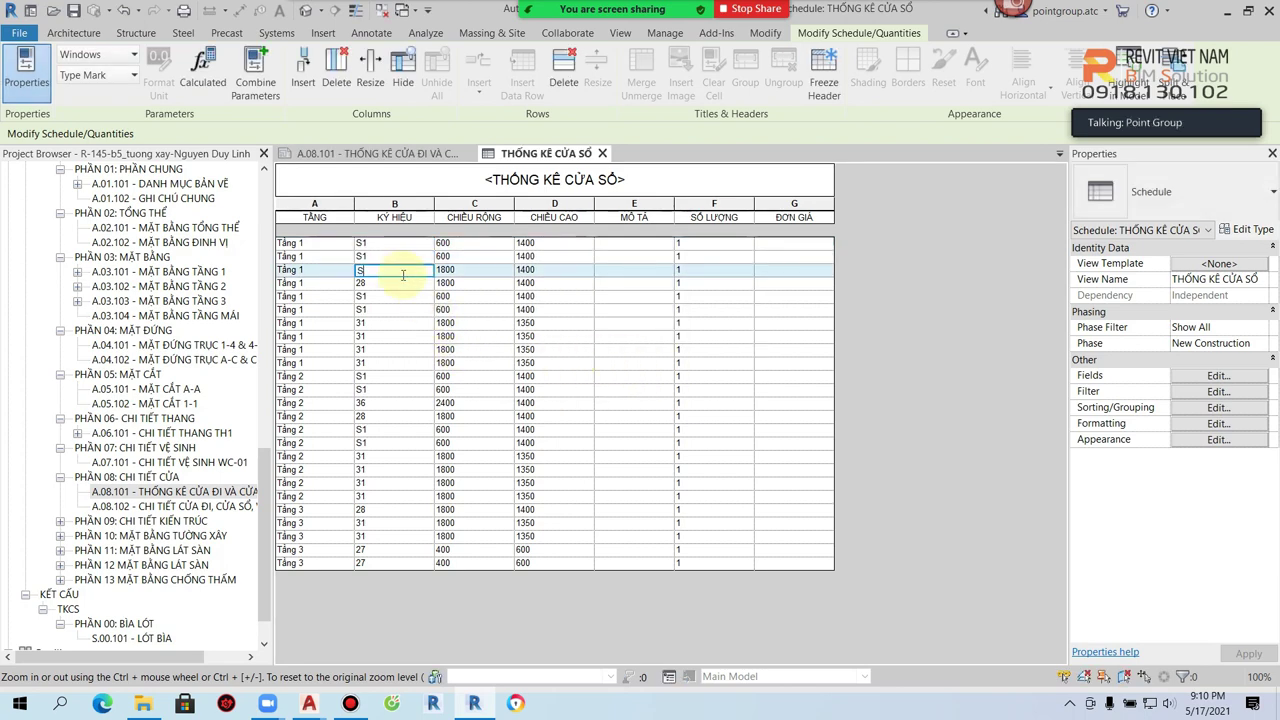
{"action": "key", "text": "Return"}
{"action": "left_click", "coordinate": [677, 378]}
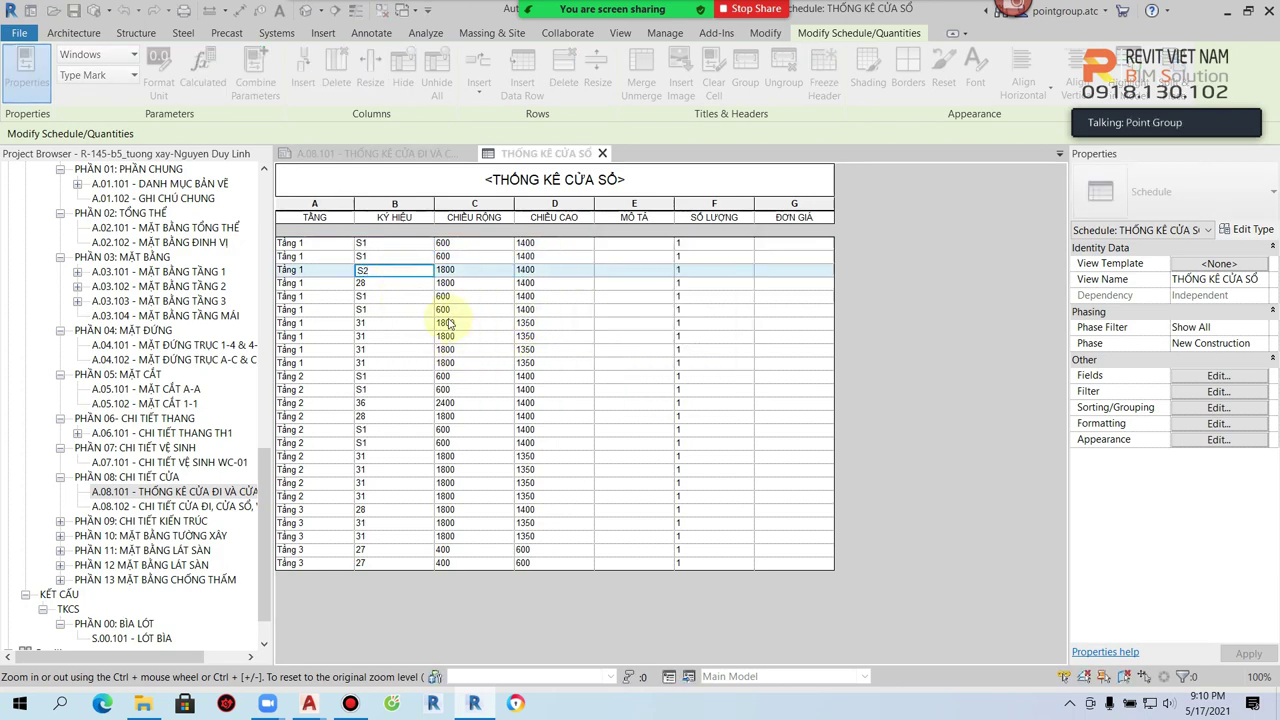
{"action": "left_click", "coordinate": [392, 297]}
Step: Change type mark 31 to S3 and 27 to S4 for their whole window types
{"action": "left_click", "coordinate": [386, 323]}
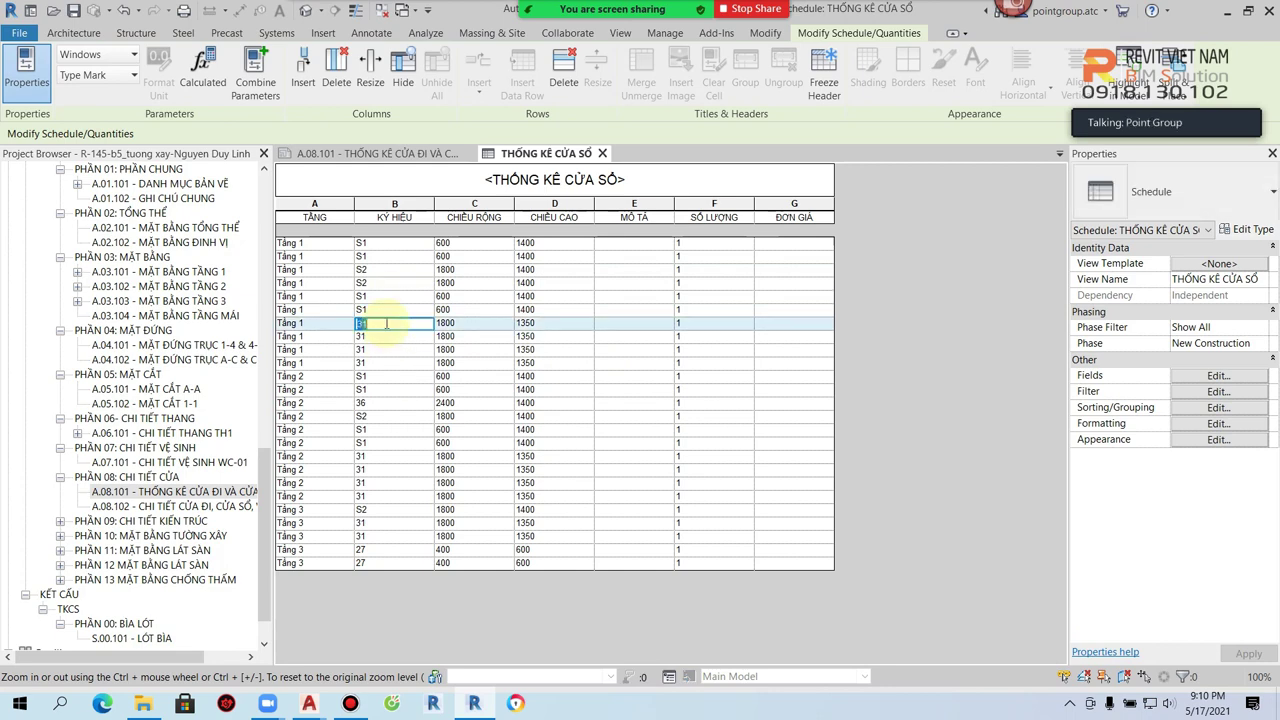
{"action": "type", "text": "S"}
{"action": "key", "text": "Return"}
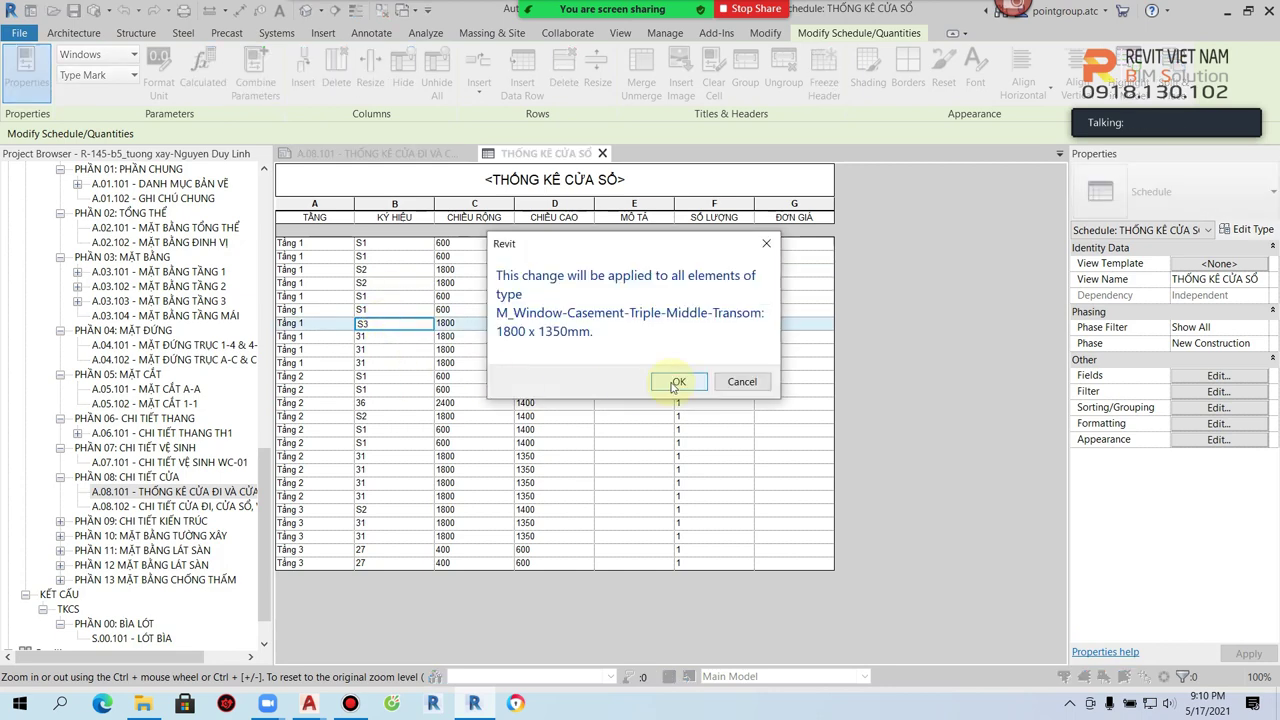
{"action": "left_click", "coordinate": [672, 378]}
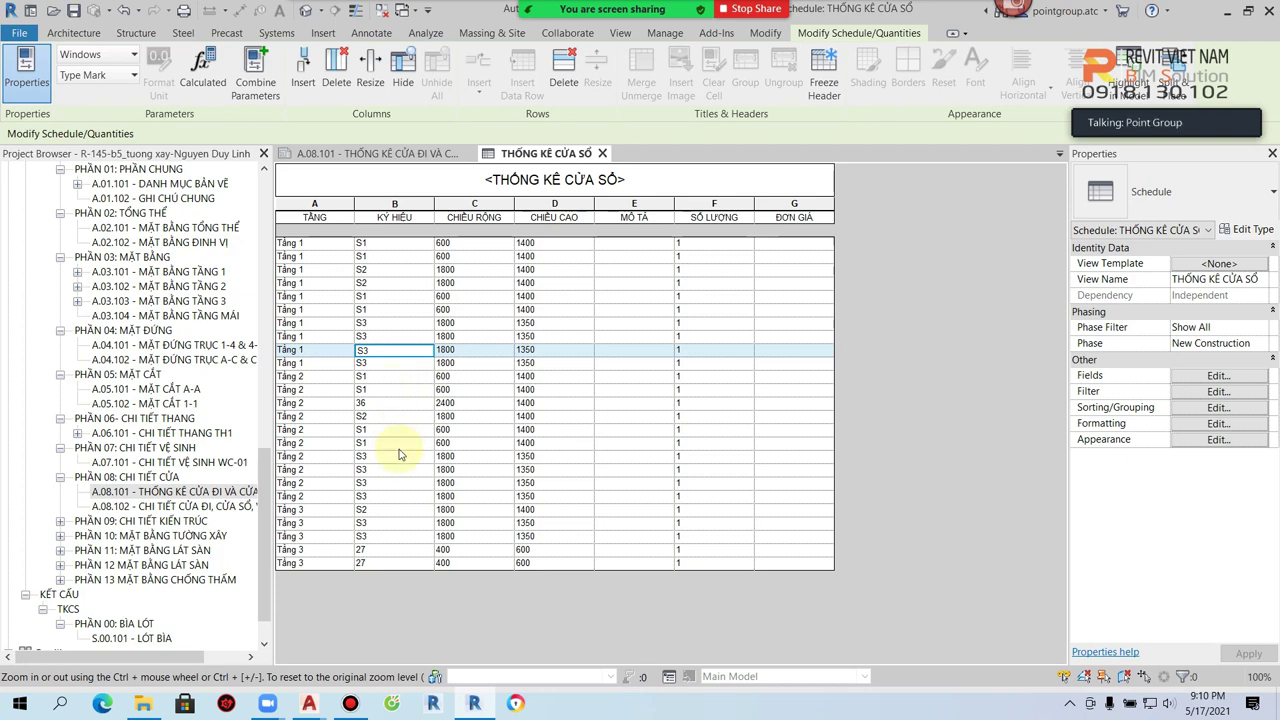
{"action": "left_click", "coordinate": [390, 550]}
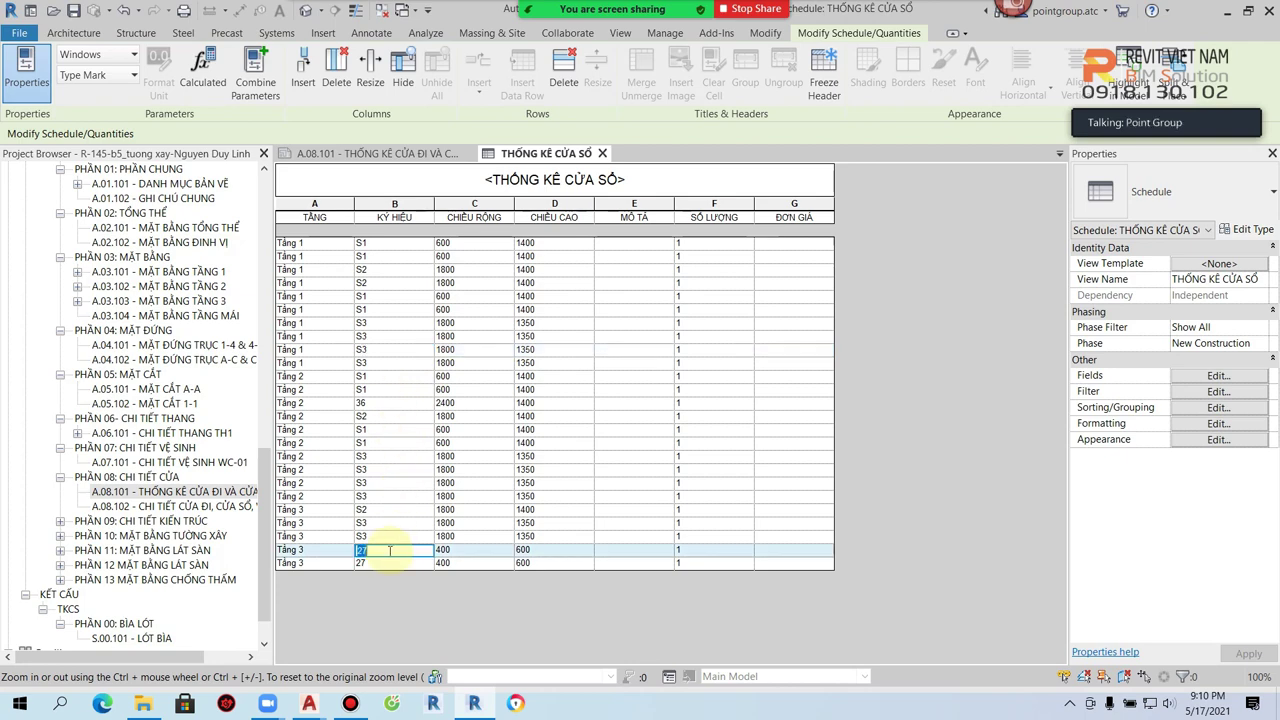
{"action": "type", "text": "S4"}
{"action": "key", "text": "Return"}
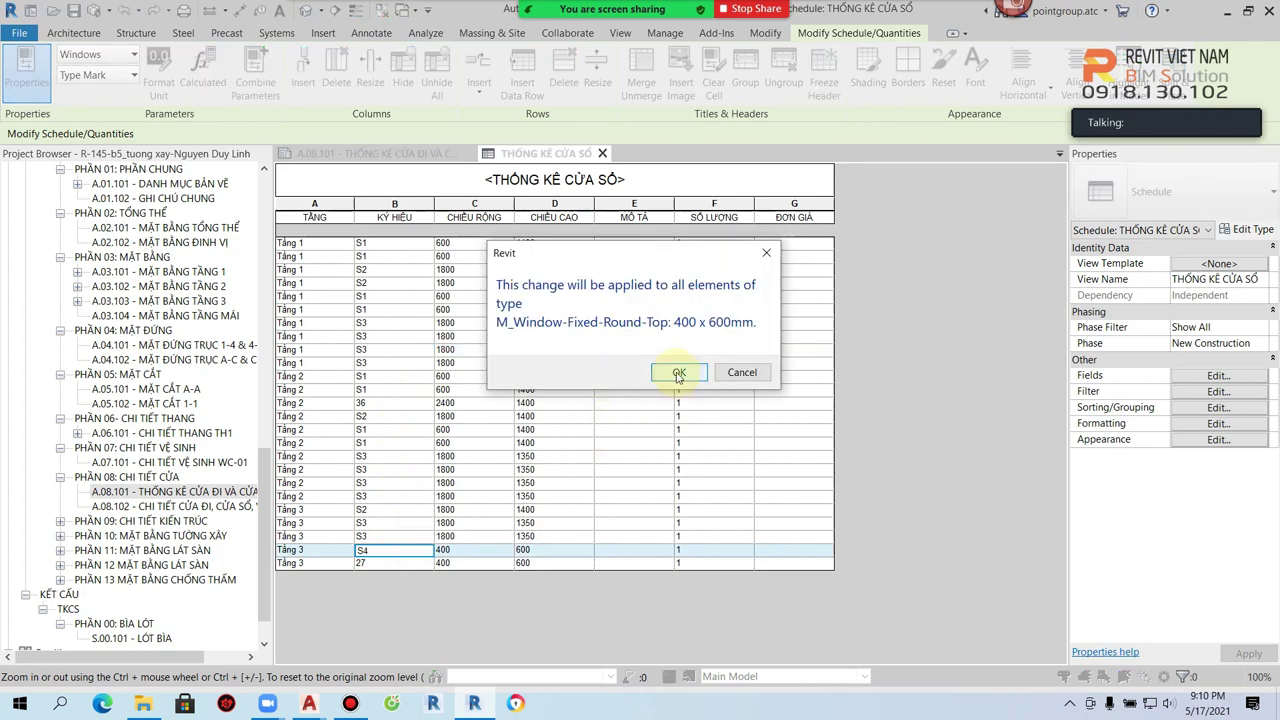
{"action": "left_click", "coordinate": [673, 375]}
{"action": "left_click", "coordinate": [407, 458]}
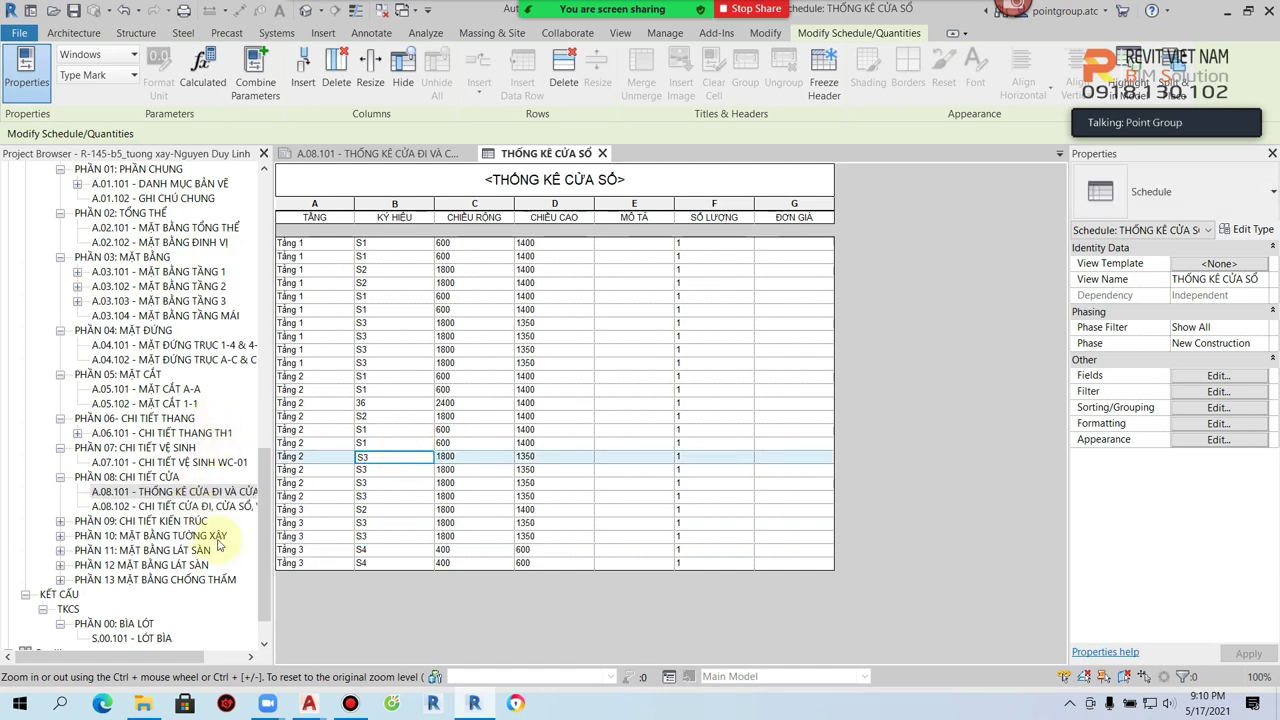
{"action": "scroll", "coordinate": [212, 551], "scroll_direction": "up", "scroll_amount": 2}
{"action": "double_click", "coordinate": [200, 345]}
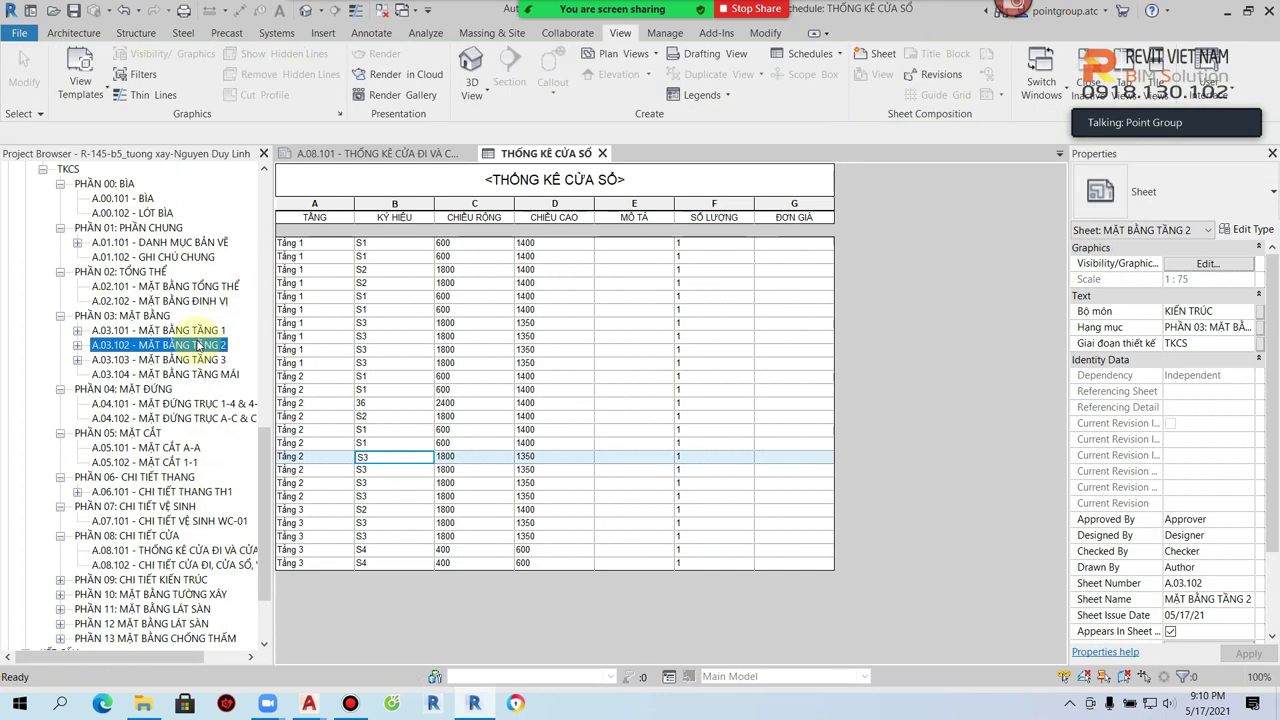
Step: Tag all untagged windows in the MẶT BẰNG TẦNG 2 floor plan with window tags
{"action": "double_click", "coordinate": [752, 420]}
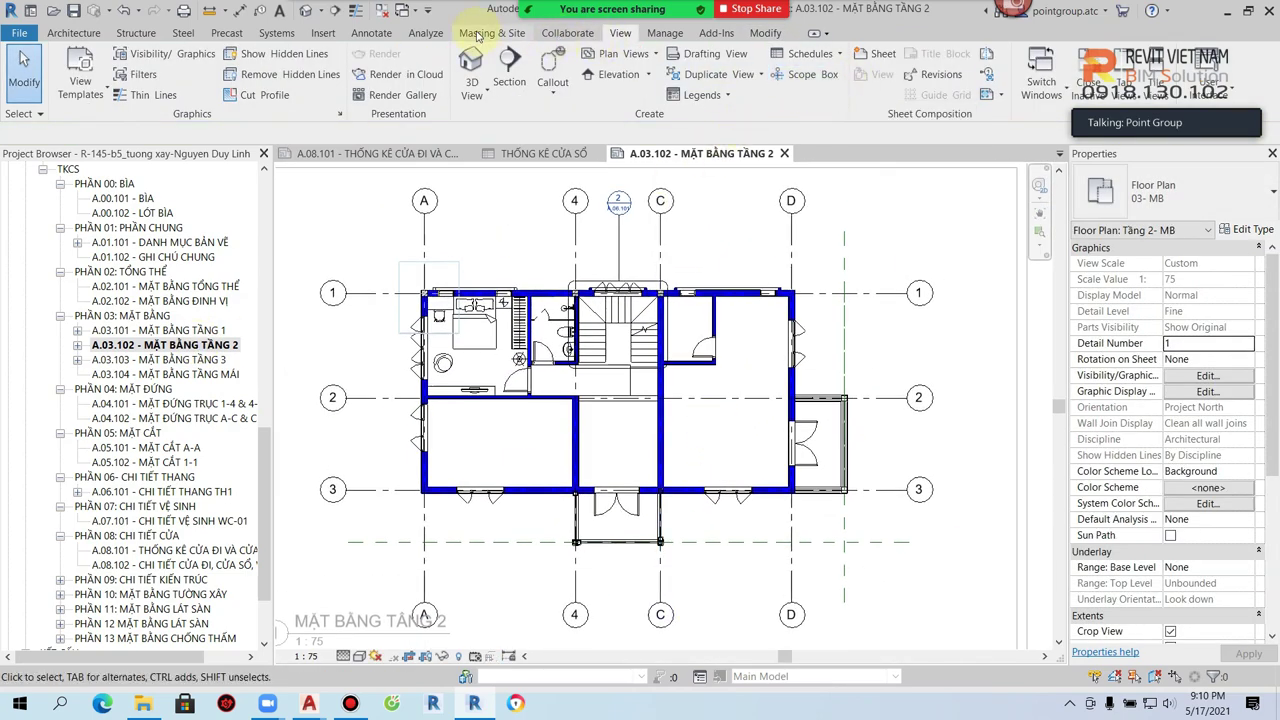
{"action": "left_click", "coordinate": [371, 32]}
{"action": "left_click", "coordinate": [686, 68]}
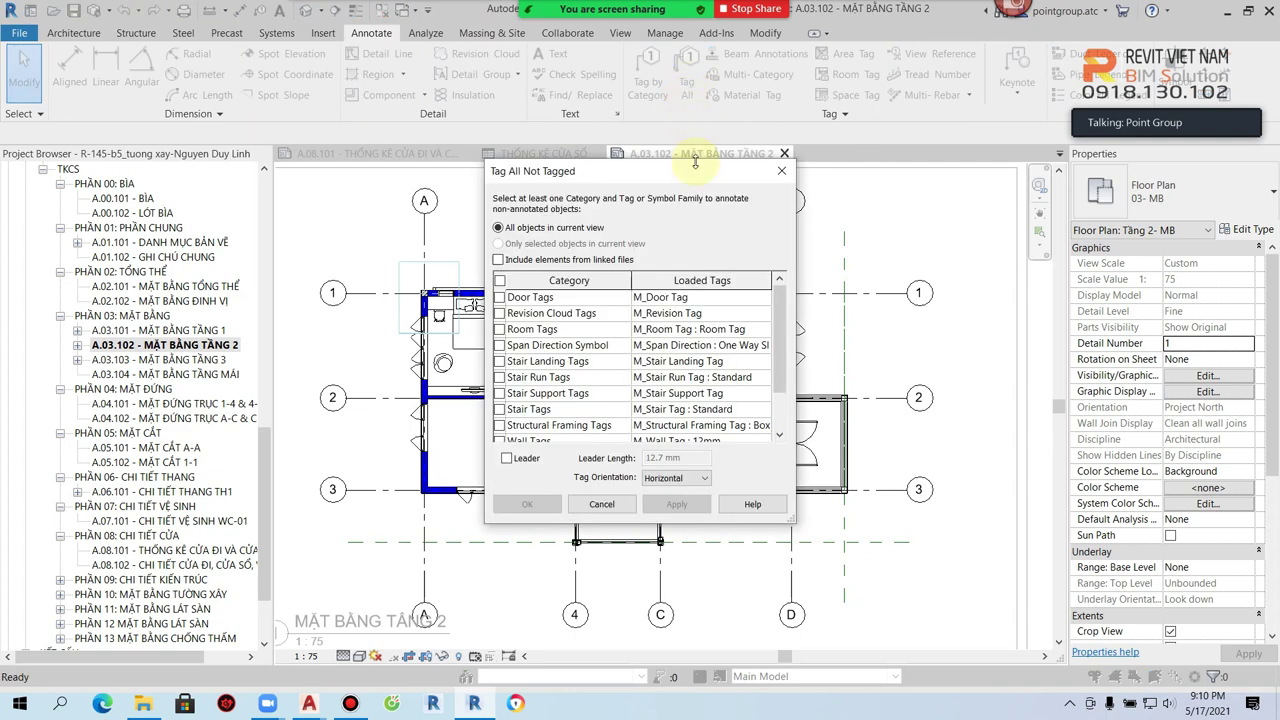
{"action": "scroll", "coordinate": [600, 327], "scroll_direction": "down", "scroll_amount": 1}
{"action": "left_click", "coordinate": [501, 410]}
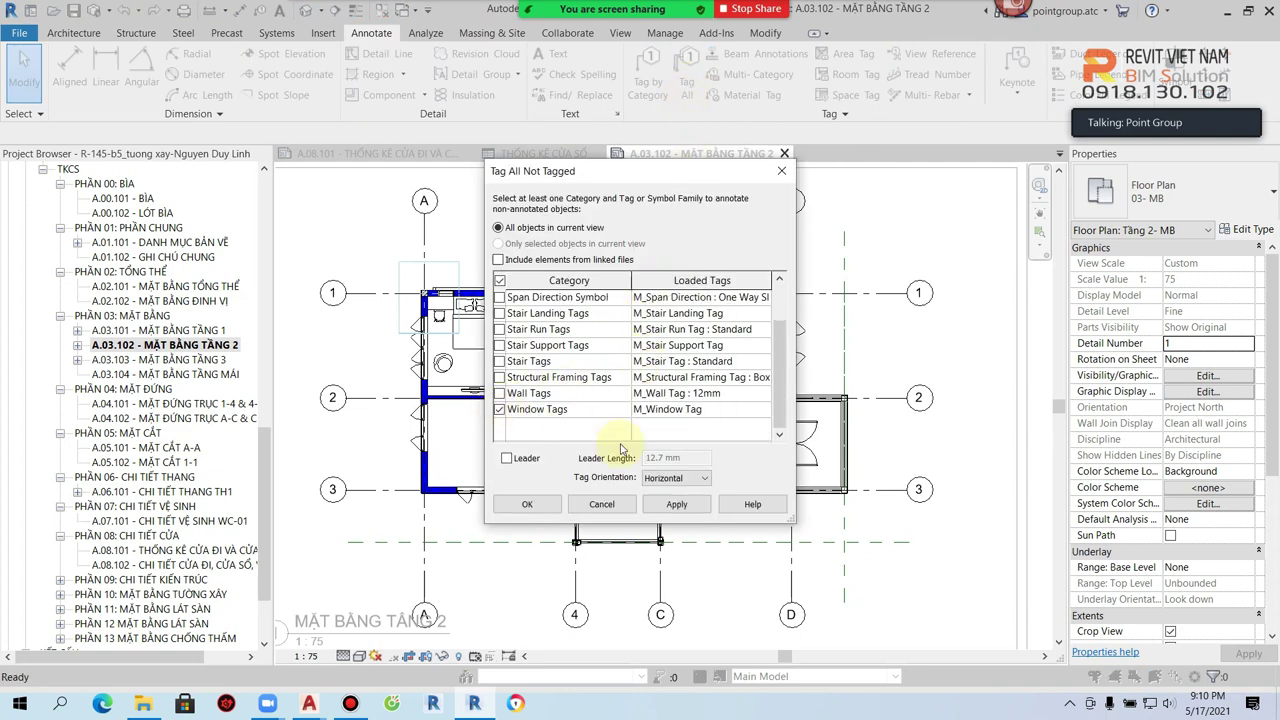
{"action": "left_click", "coordinate": [677, 505]}
{"action": "left_click", "coordinate": [527, 504]}
{"action": "scroll", "coordinate": [463, 228], "scroll_direction": "up", "scroll_amount": 3}
{"action": "middle_click_drag", "start_coordinate": [726, 363], "coordinate": [846, 307]}
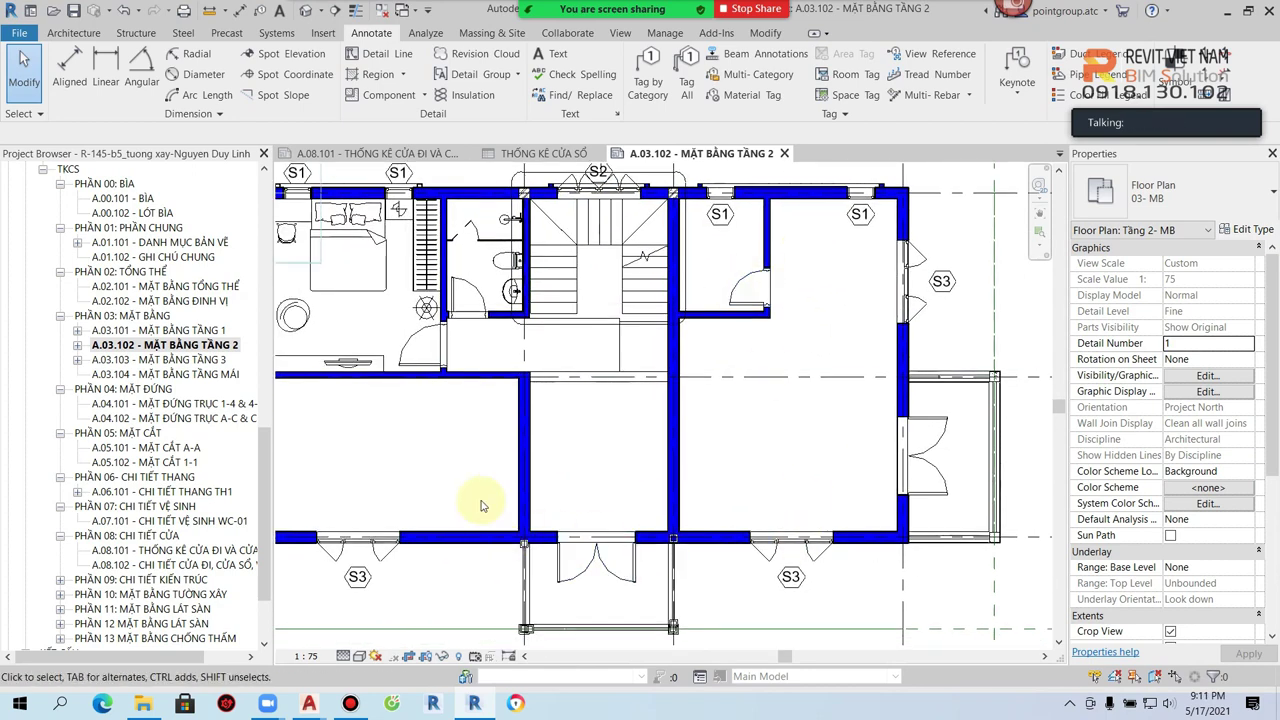
{"action": "scroll", "coordinate": [480, 505], "scroll_direction": "down", "scroll_amount": 2}
{"action": "scroll", "coordinate": [560, 490], "scroll_direction": "down", "scroll_amount": 1}
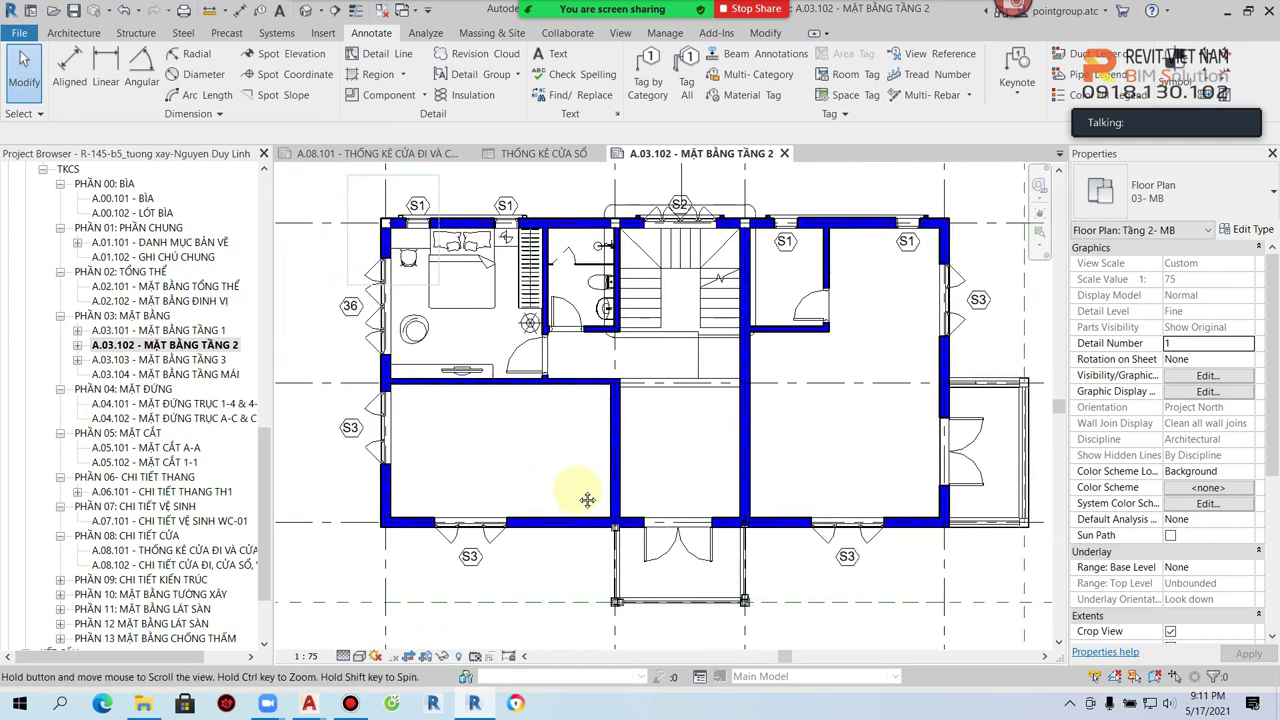
{"action": "double_click", "coordinate": [192, 330]}
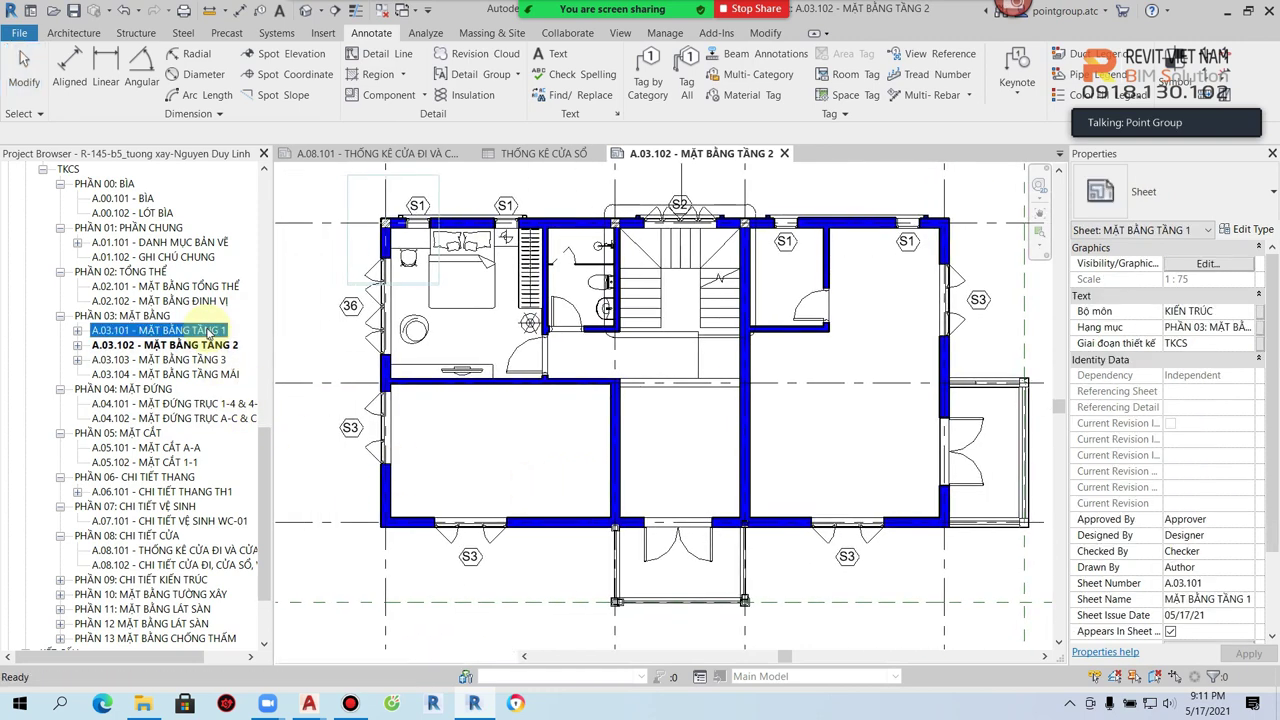
Step: Tag all untagged windows in the MẶT BẰNG TẦNG 1 floor plan with window tags
{"action": "double_click", "coordinate": [800, 395]}
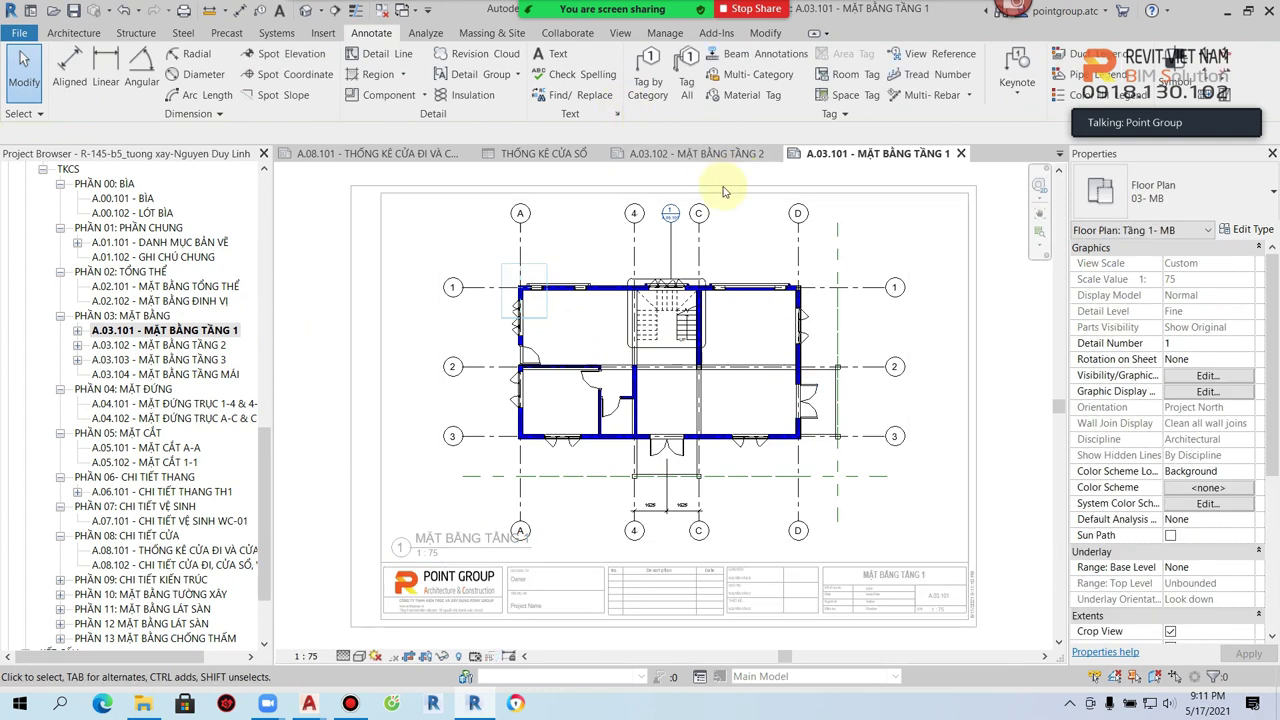
{"action": "left_click", "coordinate": [683, 83]}
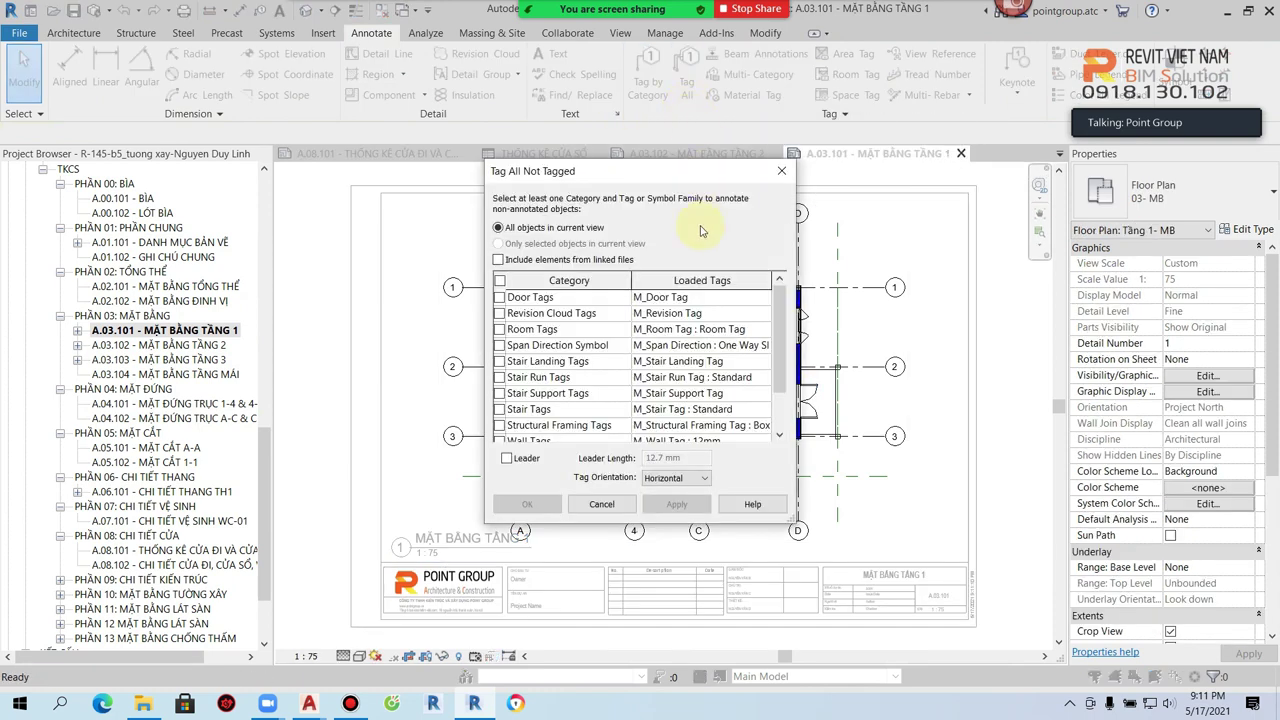
{"action": "scroll", "coordinate": [576, 436], "scroll_direction": "down", "scroll_amount": 2}
{"action": "left_click", "coordinate": [499, 410]}
{"action": "left_click", "coordinate": [687, 506]}
{"action": "left_click", "coordinate": [527, 504]}
{"action": "scroll", "coordinate": [760, 320], "scroll_direction": "up", "scroll_amount": 3}
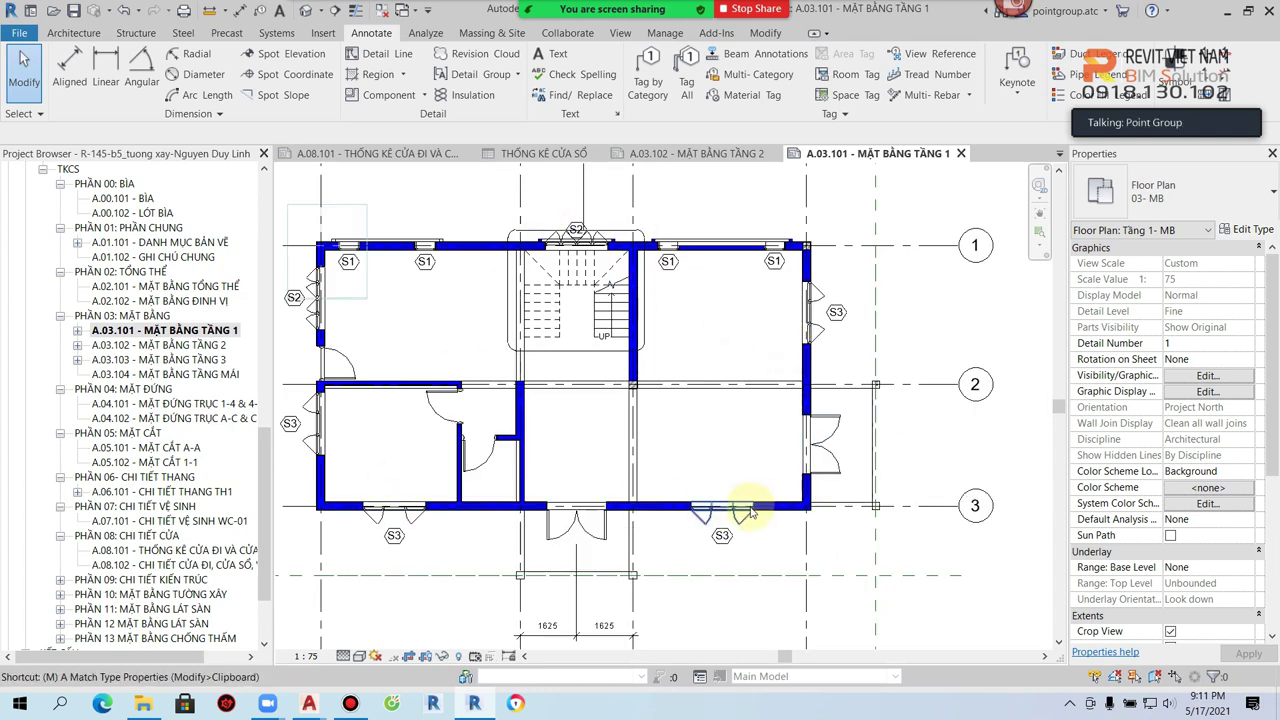
Step: Use Match Type (MA) to switch the right-wall window to type S3
{"action": "key", "text": "m"}
{"action": "key", "text": "a"}
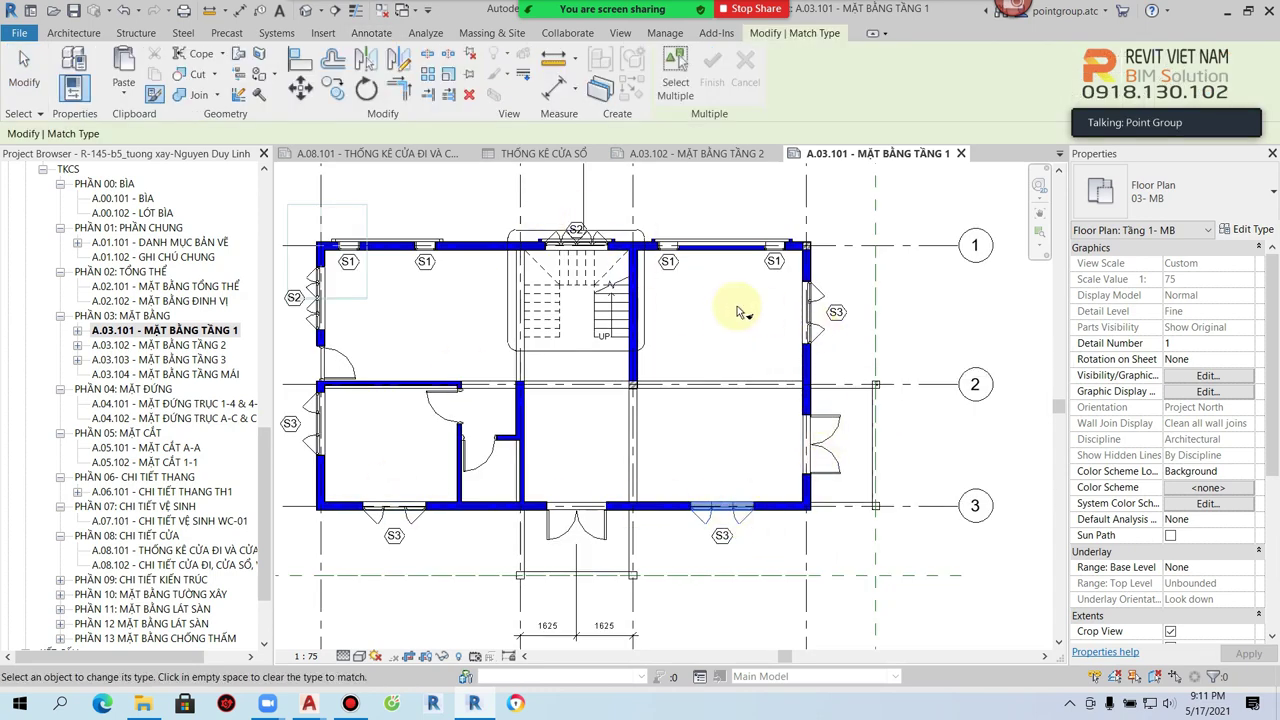
{"action": "middle_click_drag", "start_coordinate": [737, 309], "coordinate": [737, 363]}
{"action": "left_click", "coordinate": [776, 314]}
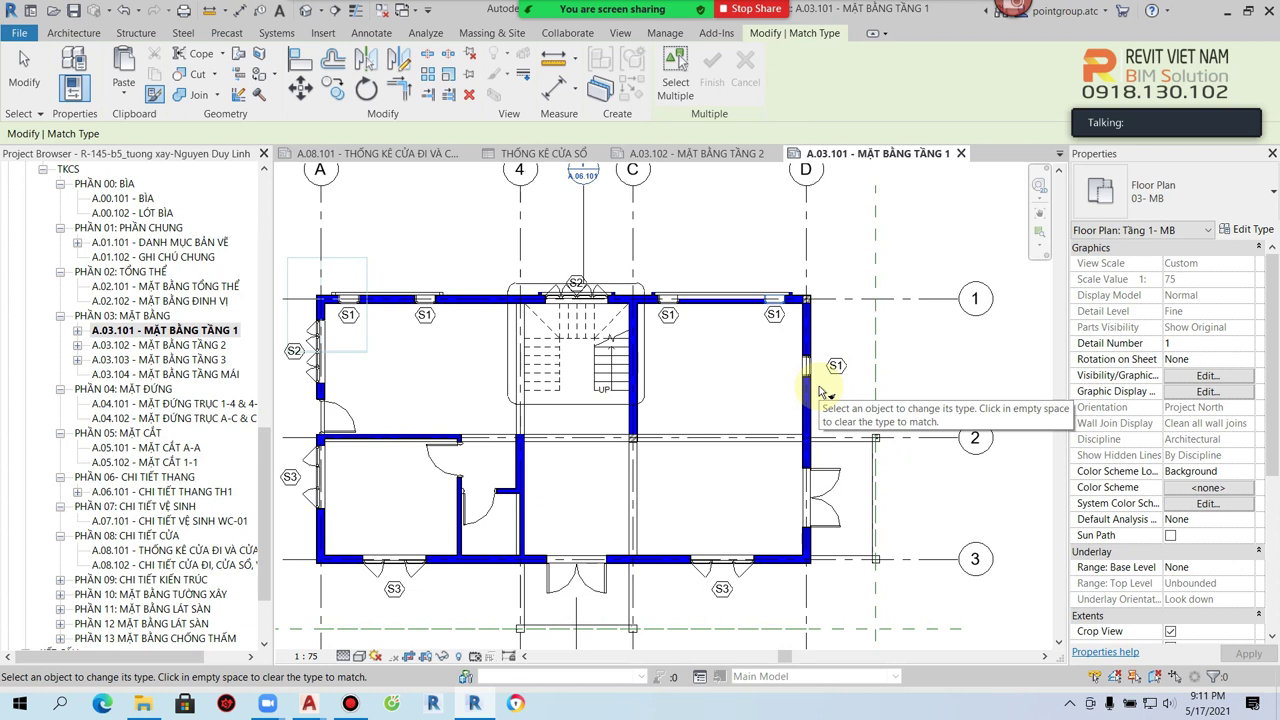
{"action": "left_click", "coordinate": [806, 360]}
{"action": "key", "text": "Escape"}
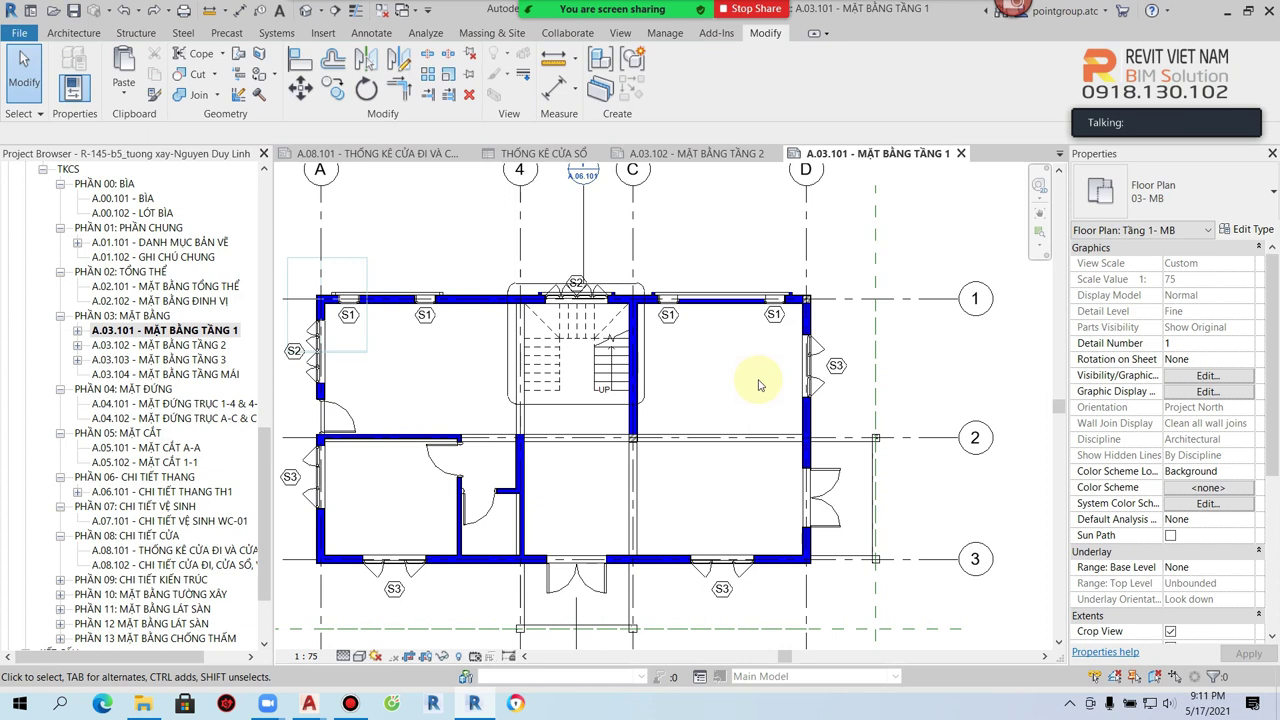
{"action": "scroll", "coordinate": [178, 452], "scroll_direction": "down", "scroll_amount": 2}
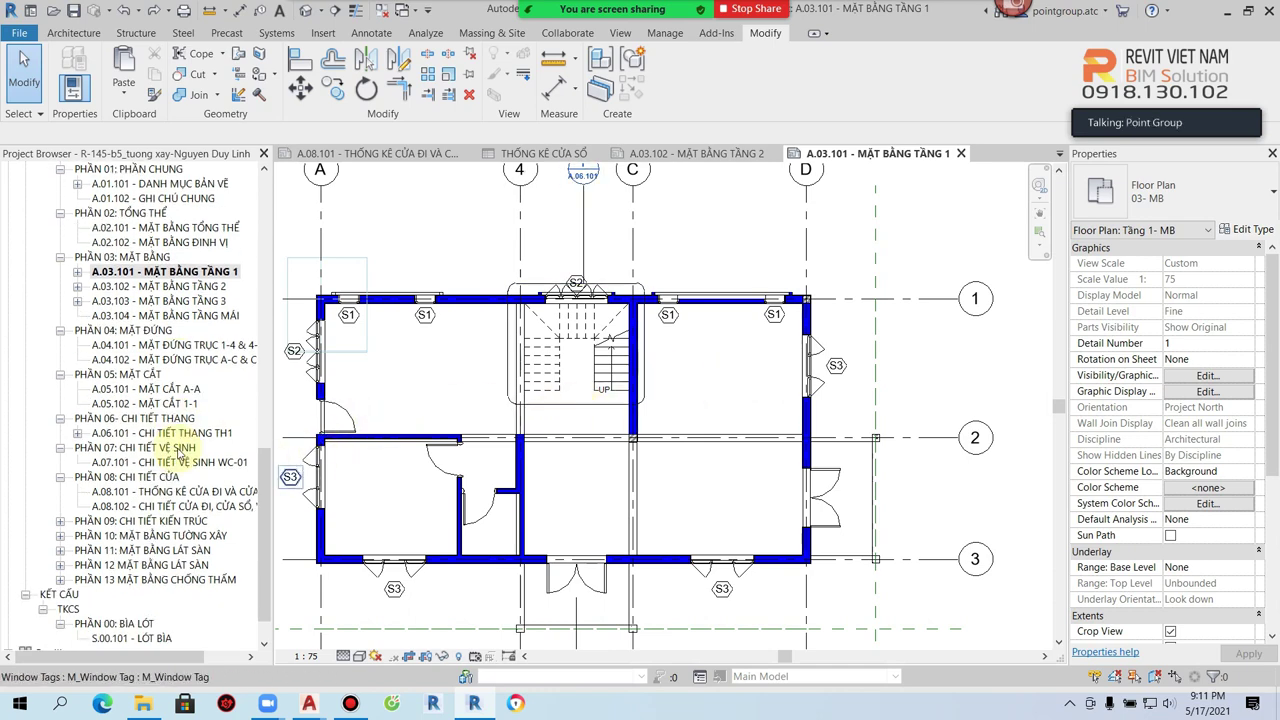
Step: Collapse the PHẦN 00 through PHẦN 08 sheet groups in the Project Browser
{"action": "scroll", "coordinate": [180, 452], "scroll_direction": "down", "scroll_amount": 1}
{"action": "scroll", "coordinate": [200, 392], "scroll_direction": "up", "scroll_amount": 1}
{"action": "left_click", "coordinate": [61, 330]}
{"action": "left_click", "coordinate": [61, 345]}
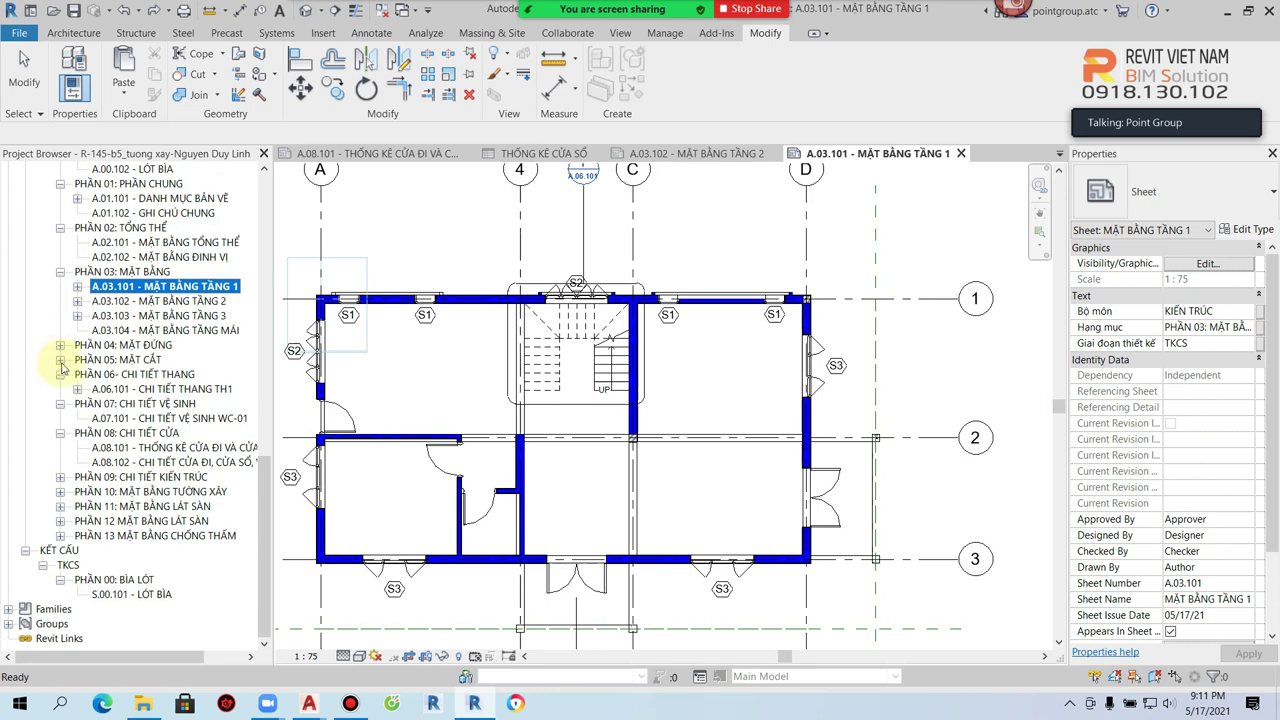
{"action": "left_click", "coordinate": [61, 375]}
{"action": "left_click", "coordinate": [61, 403]}
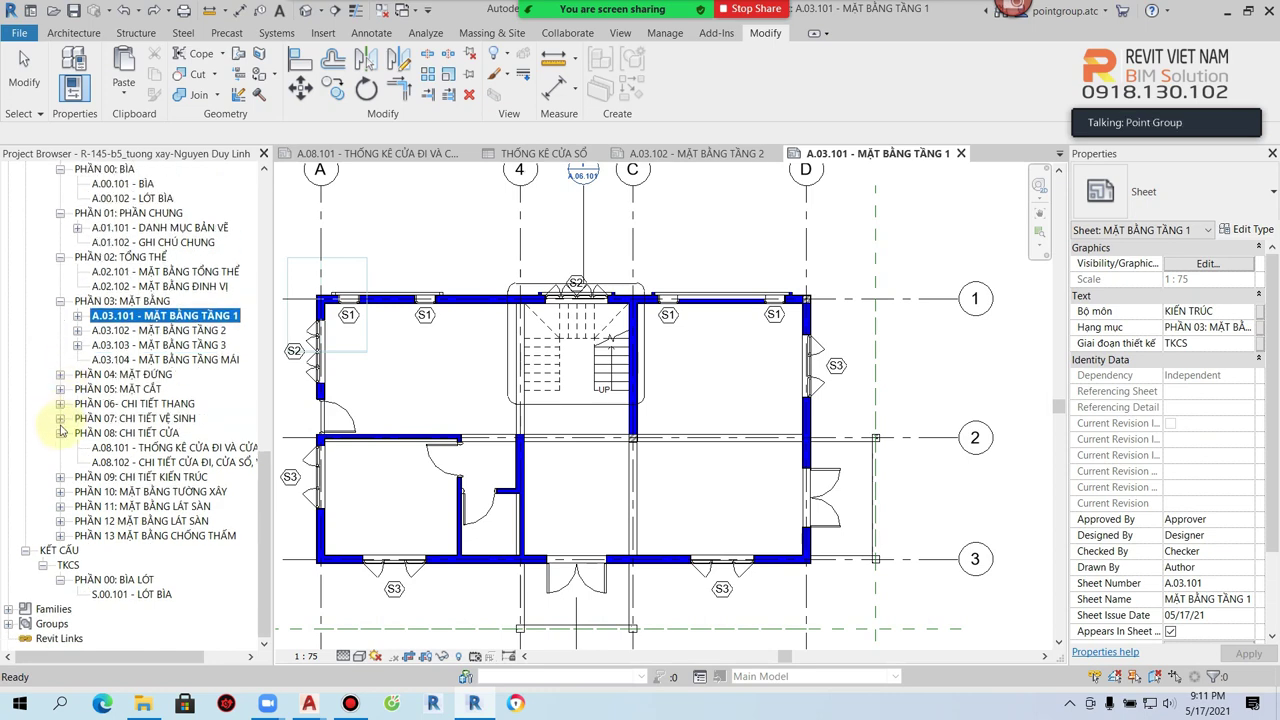
{"action": "left_click", "coordinate": [61, 432]}
{"action": "left_click", "coordinate": [61, 348]}
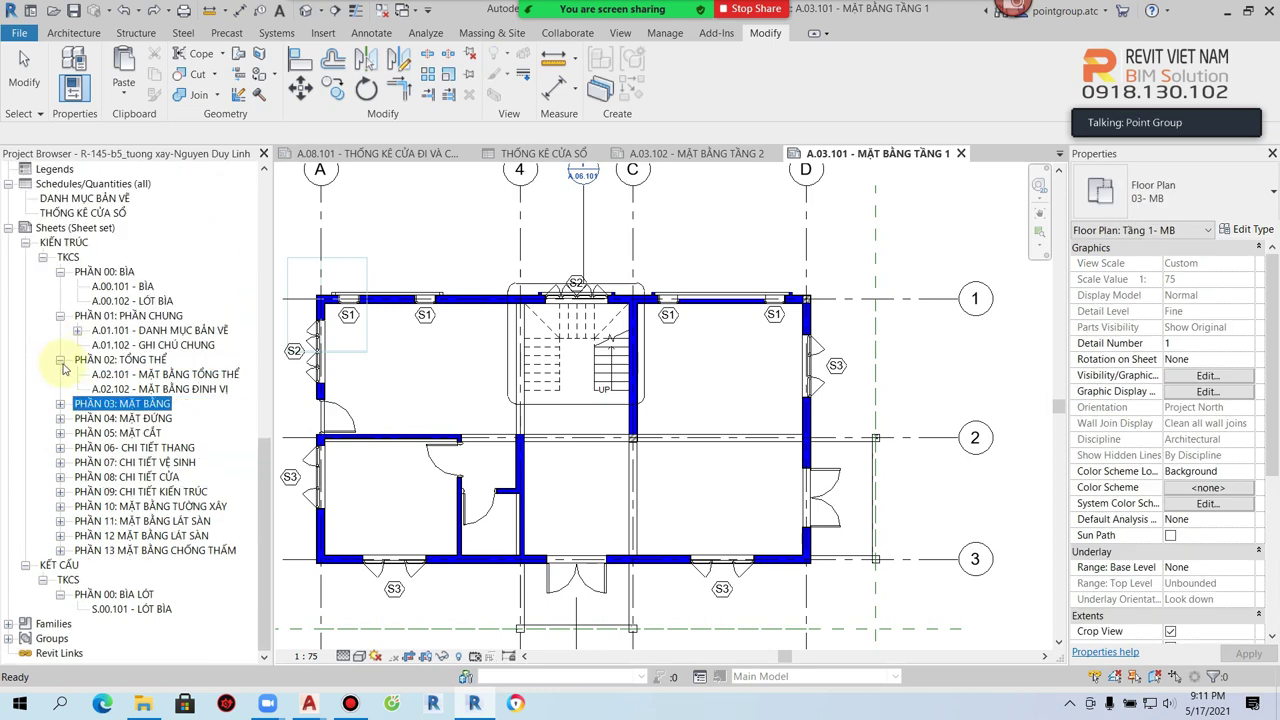
{"action": "left_click", "coordinate": [61, 359]}
{"action": "left_click", "coordinate": [61, 345]}
{"action": "left_click", "coordinate": [61, 331]}
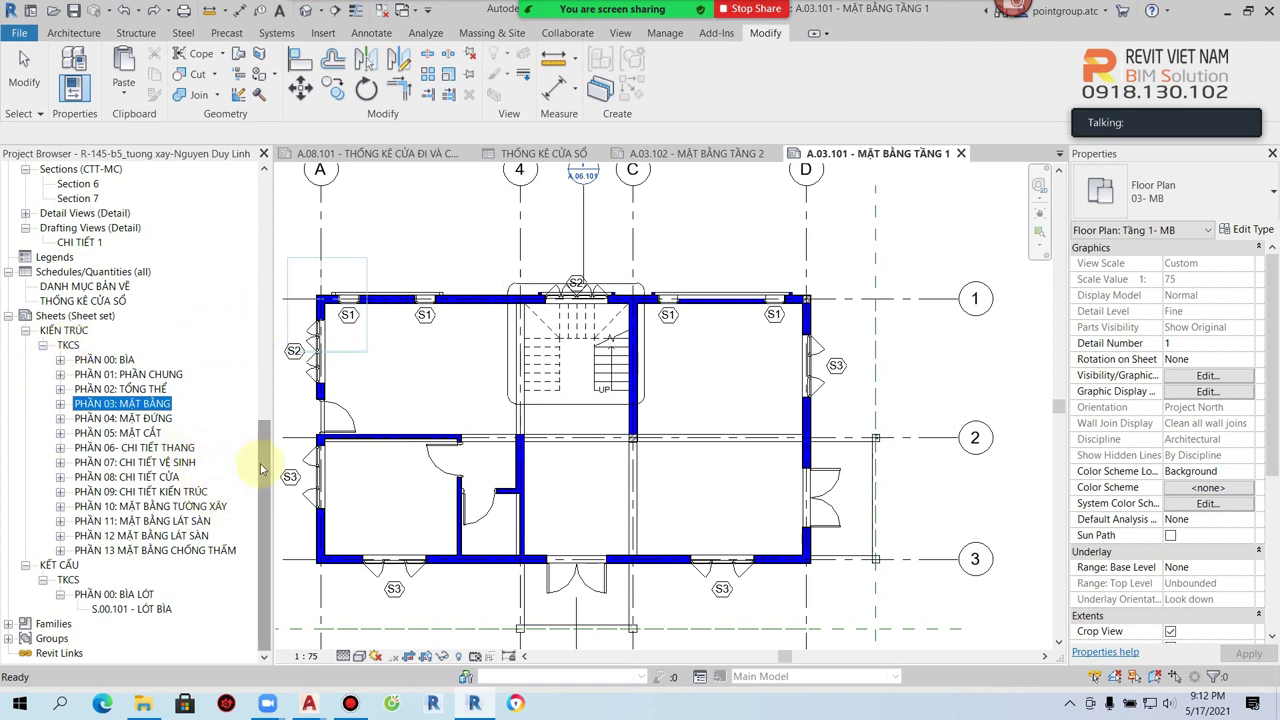
{"action": "scroll", "coordinate": [105, 345], "scroll_direction": "up", "scroll_amount": 1}
Step: Sort the schedule by Level with a TỔNG SỐ grand total and itemizing turned off
{"action": "double_click", "coordinate": [83, 330]}
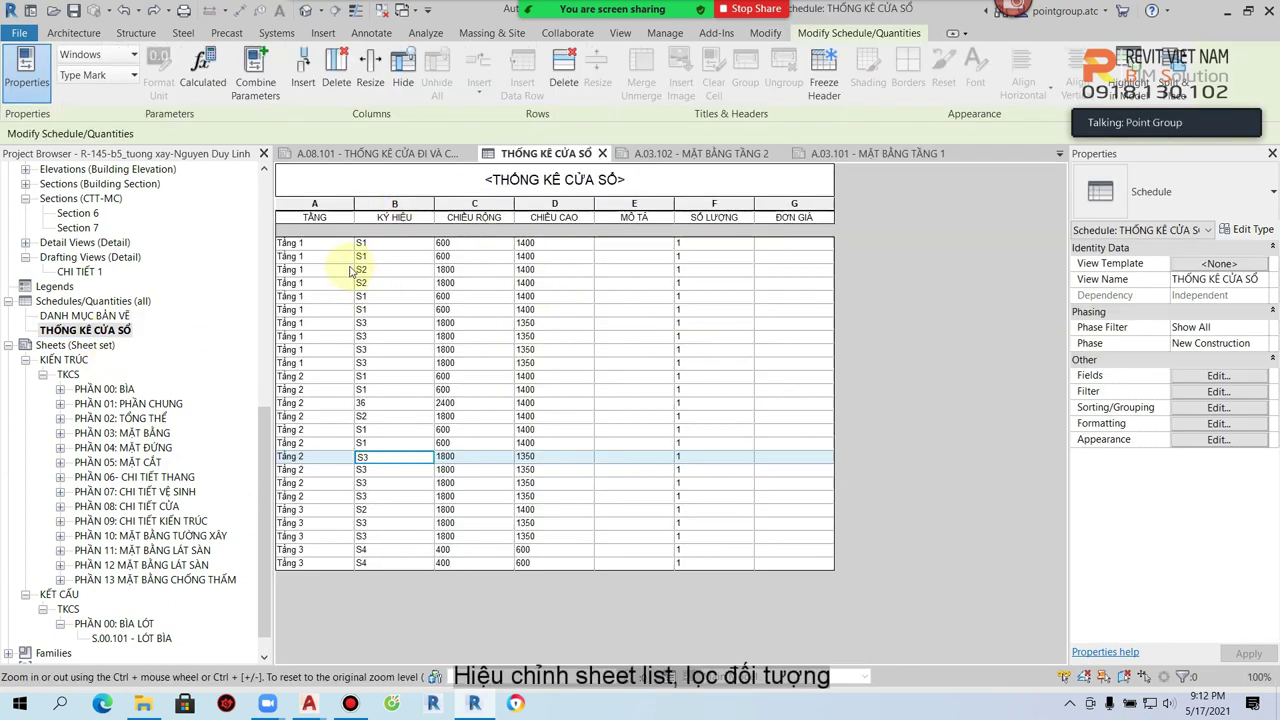
{"action": "left_click", "coordinate": [1204, 409]}
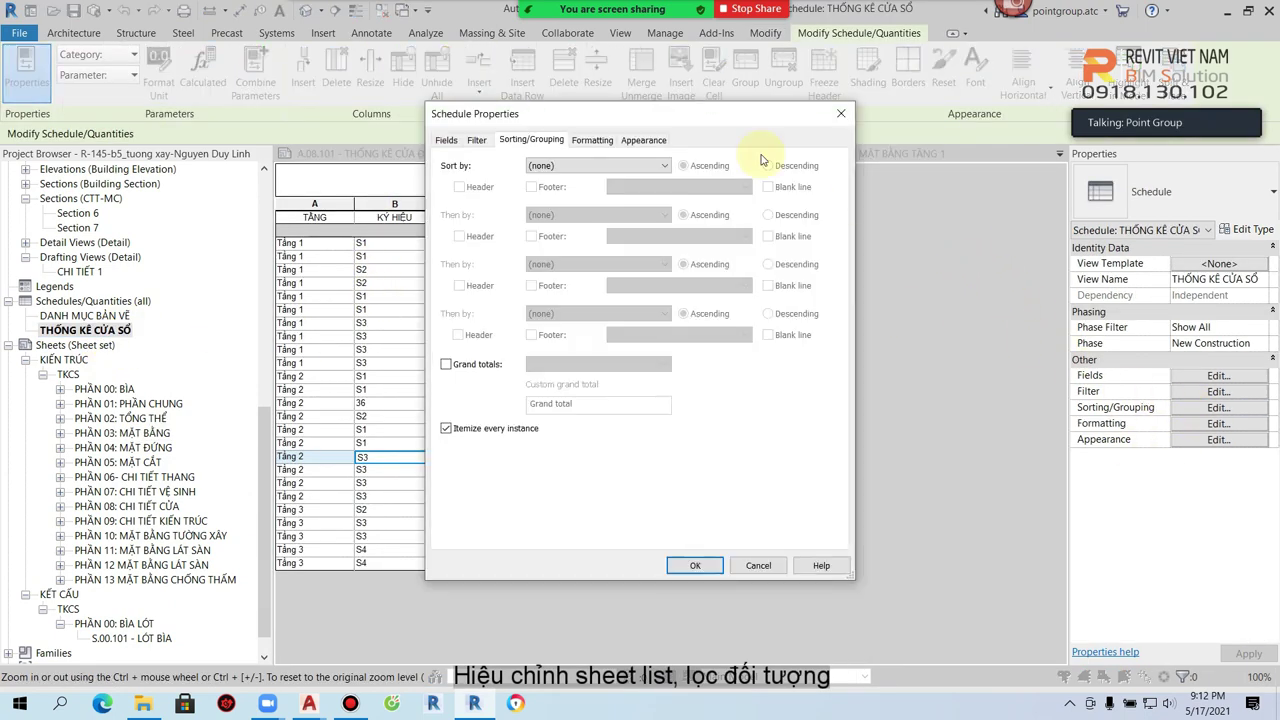
{"action": "left_click", "coordinate": [655, 165]}
{"action": "left_click", "coordinate": [599, 191]}
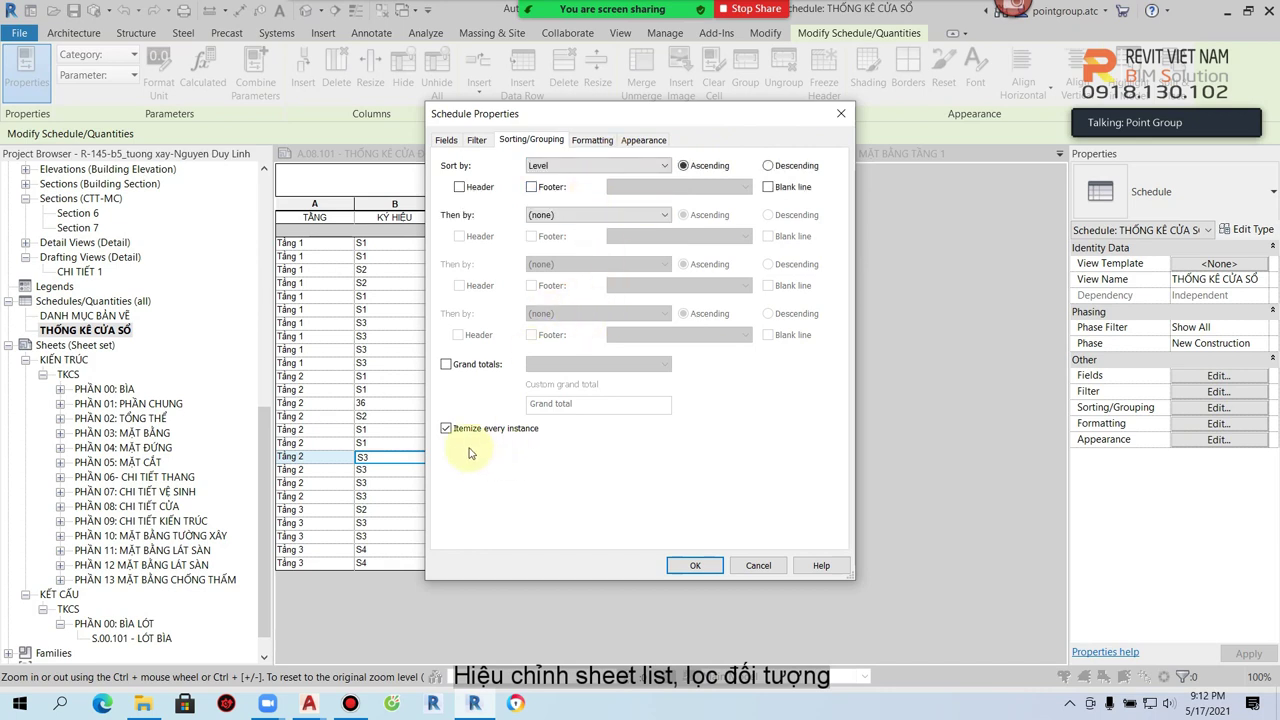
{"action": "left_click", "coordinate": [446, 365]}
{"action": "left_click_drag", "start_coordinate": [582, 404], "coordinate": [512, 404]}
{"action": "type", "text": "TỔNG SỐ"}
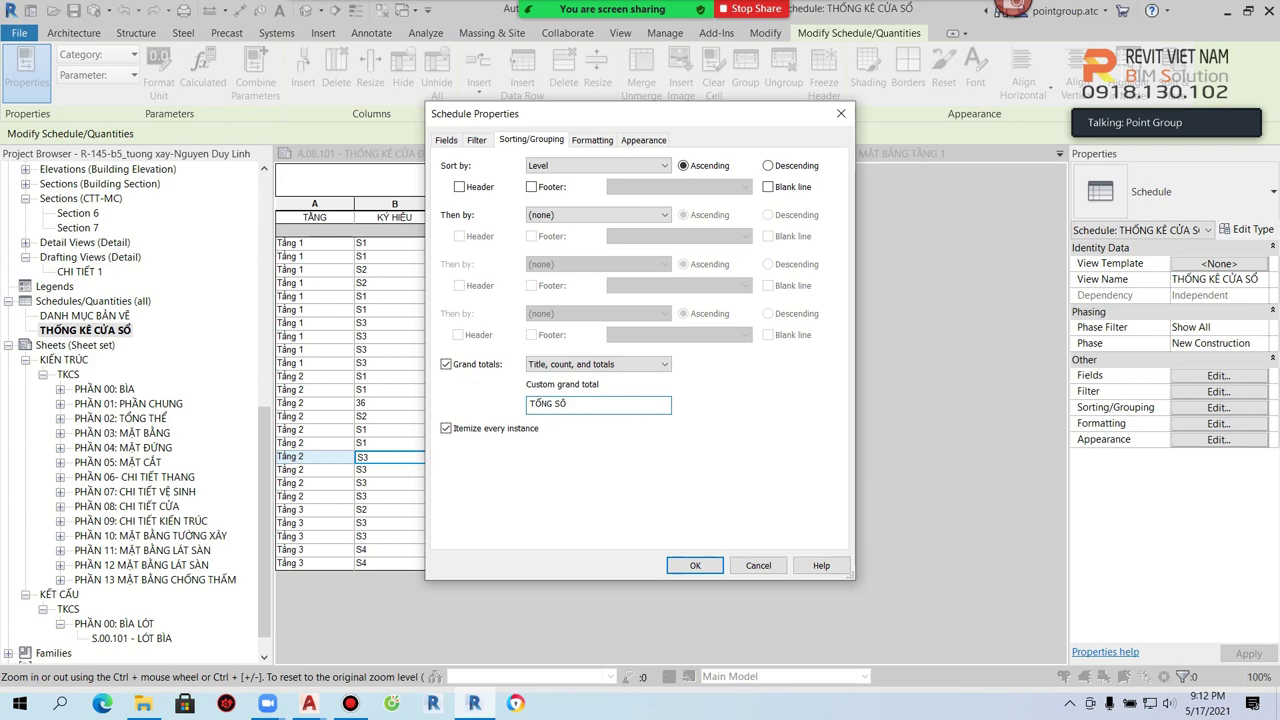
{"action": "left_click", "coordinate": [446, 428]}
{"action": "left_click", "coordinate": [695, 565]}
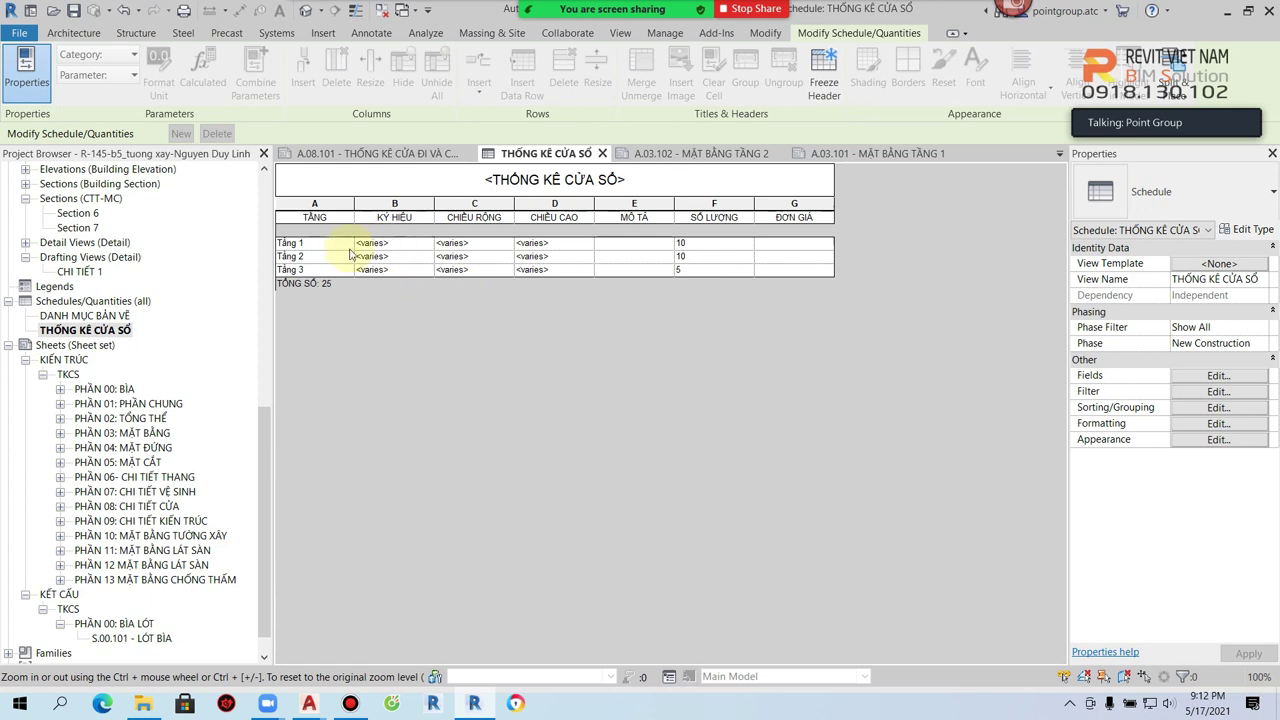
Step: Add Type Mark as the secondary sort field
{"action": "left_click", "coordinate": [1218, 407]}
{"action": "left_click", "coordinate": [590, 214]}
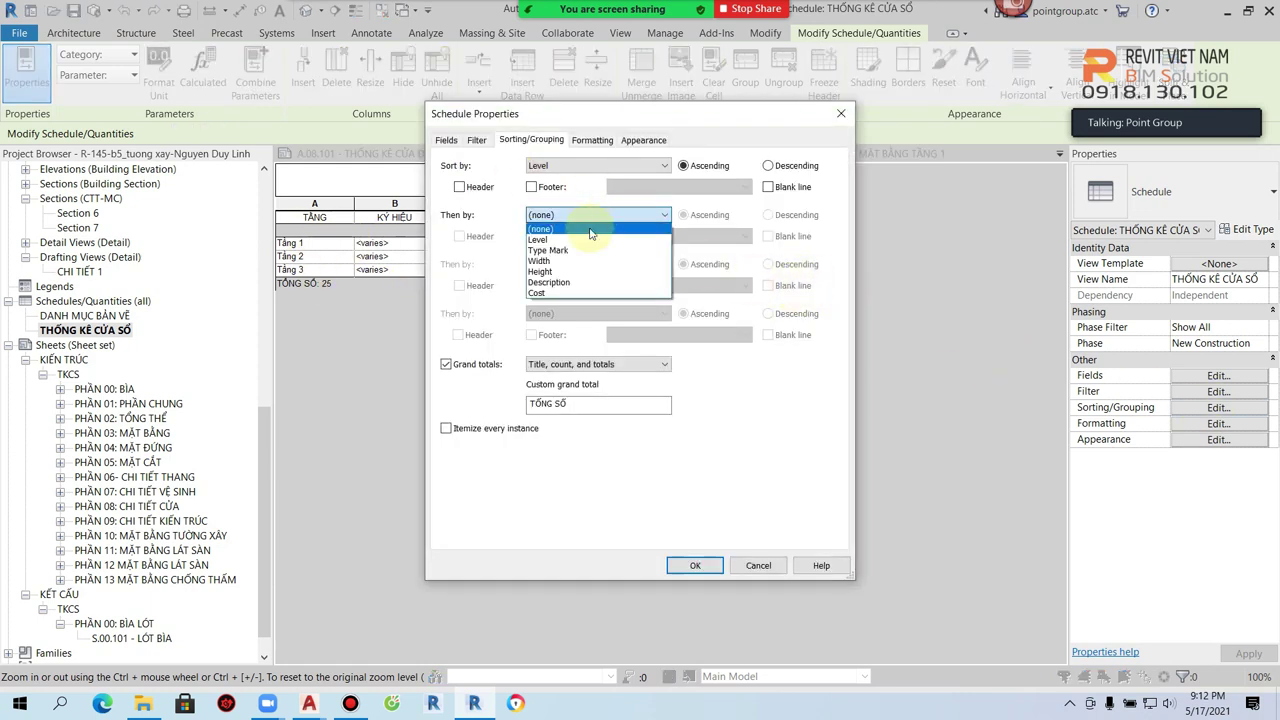
{"action": "left_click", "coordinate": [558, 249]}
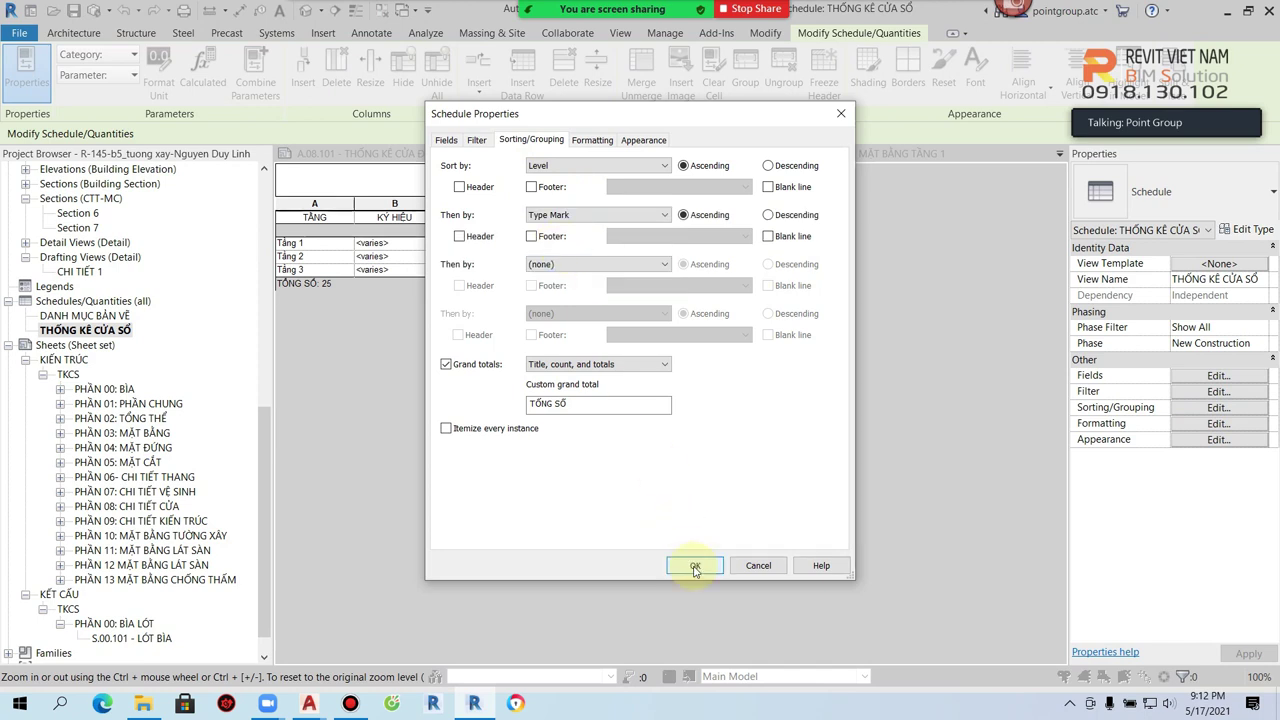
{"action": "left_click", "coordinate": [695, 565]}
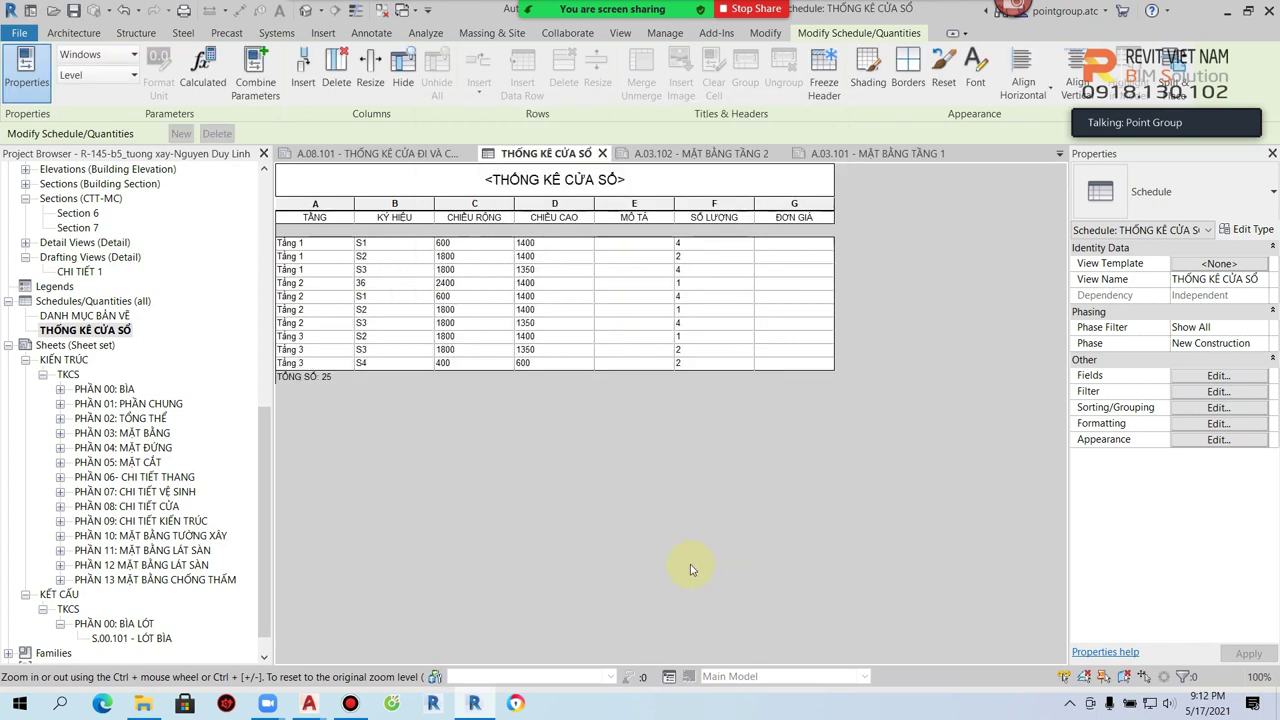
Step: Leave the schedule edit and open the Tầng 2 floor plan sheet A.03.102
{"action": "left_click", "coordinate": [393, 283]}
{"action": "type", "text": "S5"}
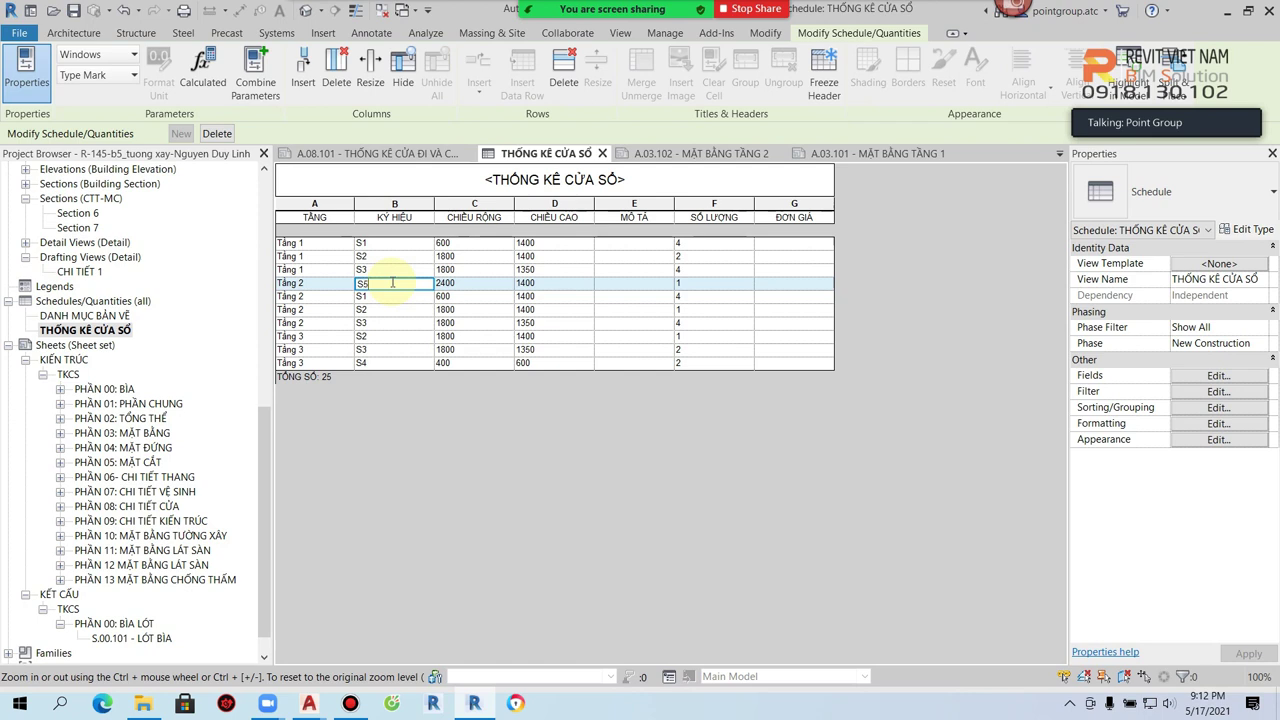
{"action": "key", "text": "Escape"}
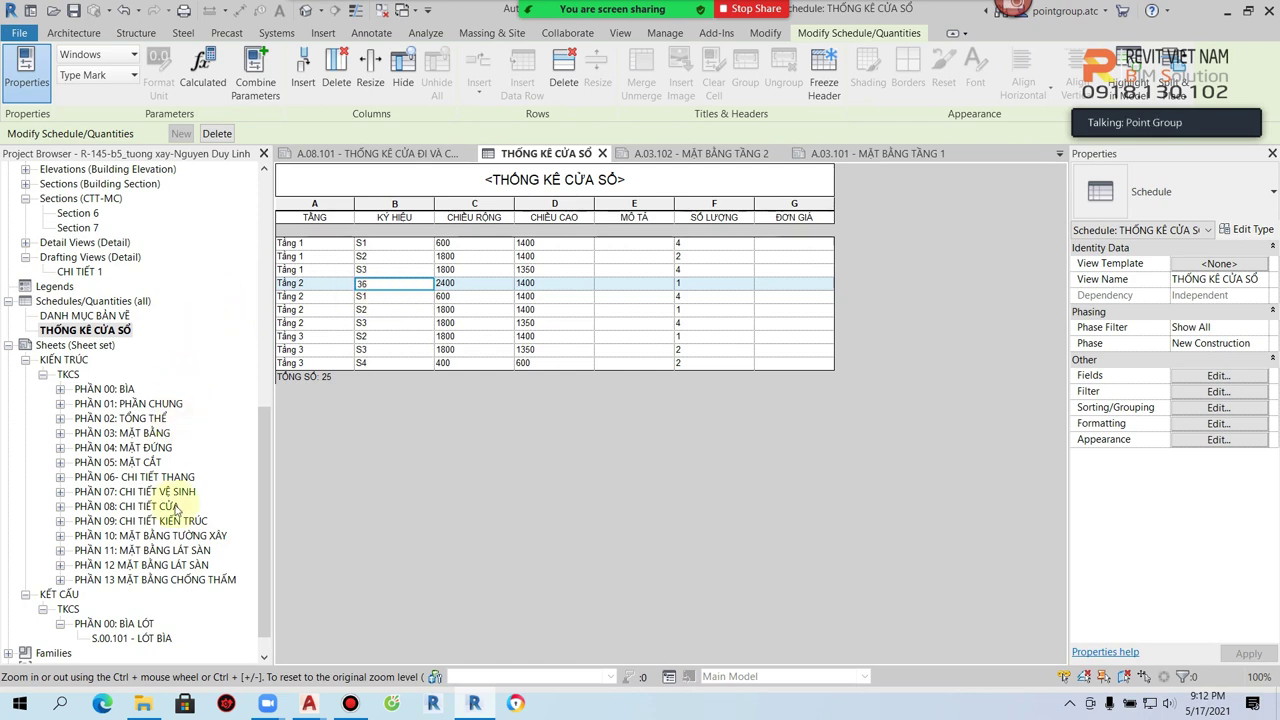
{"action": "left_click", "coordinate": [172, 579]}
{"action": "scroll", "coordinate": [166, 507], "scroll_direction": "up", "scroll_amount": 2}
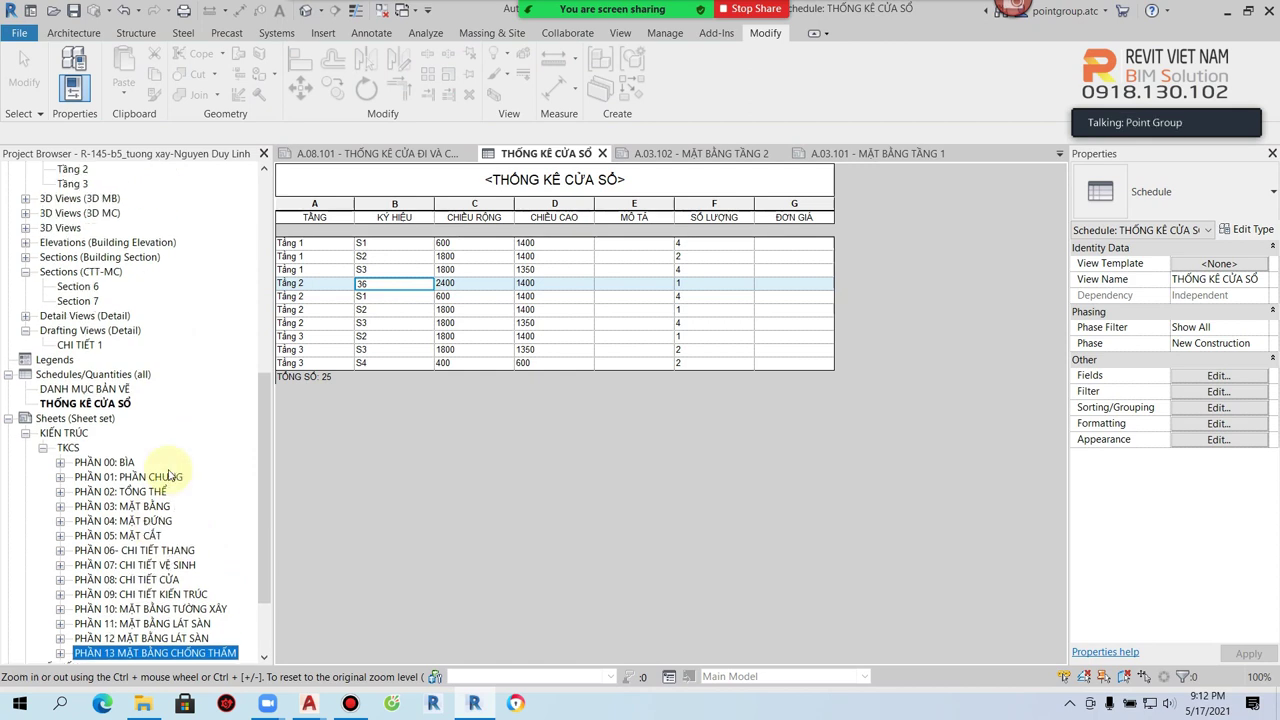
{"action": "scroll", "coordinate": [166, 507], "scroll_direction": "up", "scroll_amount": 3}
{"action": "scroll", "coordinate": [92, 578], "scroll_direction": "down", "scroll_amount": 2}
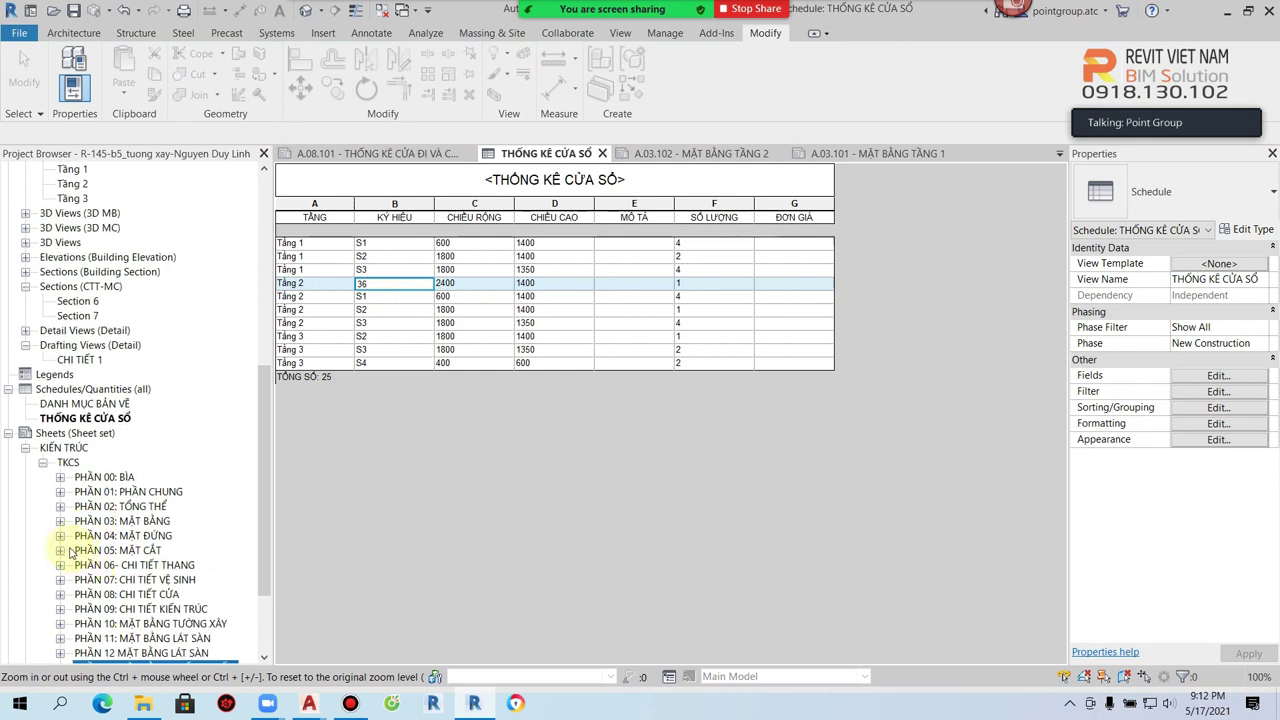
{"action": "left_click", "coordinate": [60, 521]}
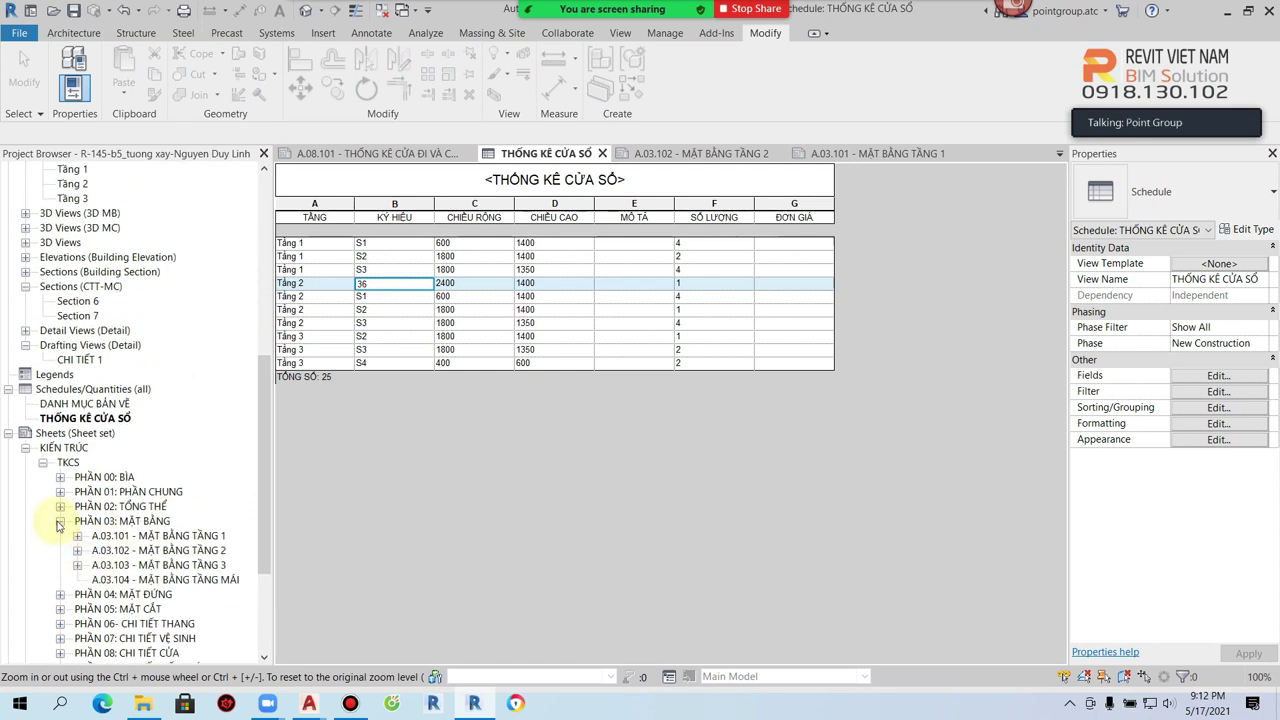
{"action": "double_click", "coordinate": [164, 550]}
Step: Change the window tag 36 to S5 and accept the type mark change
{"action": "left_click", "coordinate": [515, 330]}
{"action": "scroll", "coordinate": [347, 310], "scroll_direction": "up", "scroll_amount": 3}
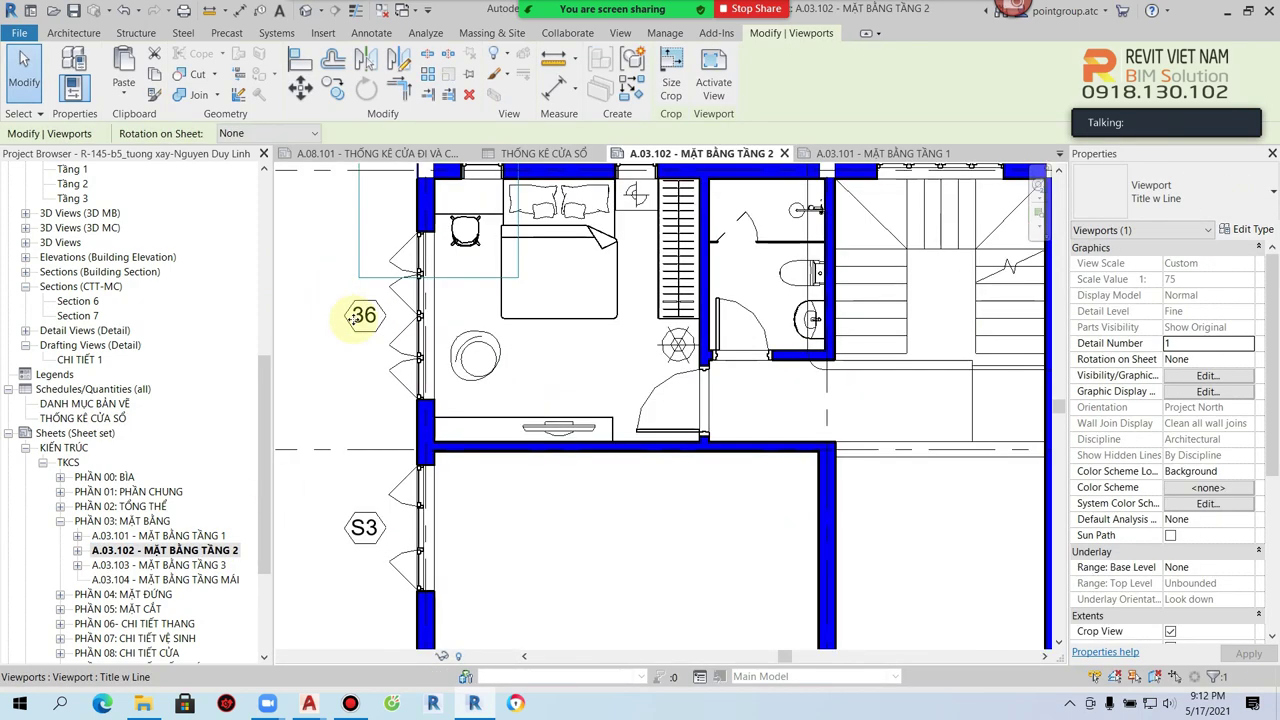
{"action": "scroll", "coordinate": [350, 320], "scroll_direction": "up", "scroll_amount": 2}
{"action": "left_click", "coordinate": [369, 320]}
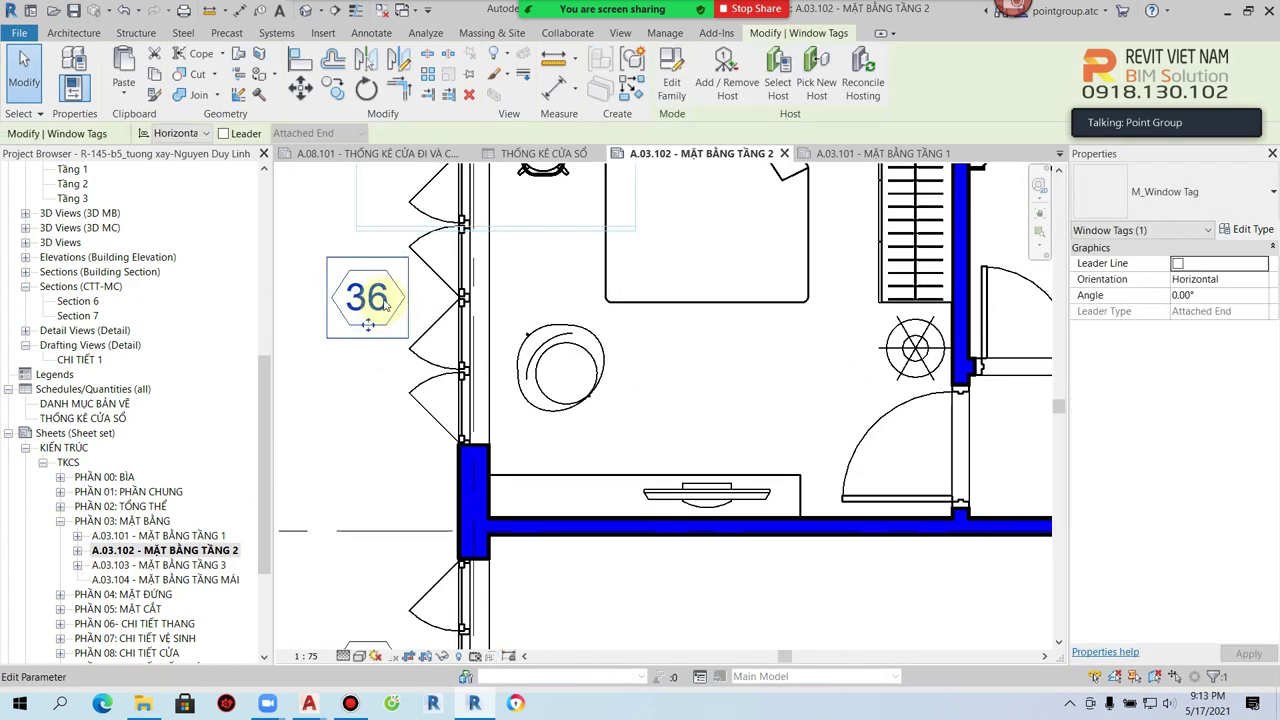
{"action": "left_click", "coordinate": [384, 302]}
{"action": "type", "text": "DS5"}
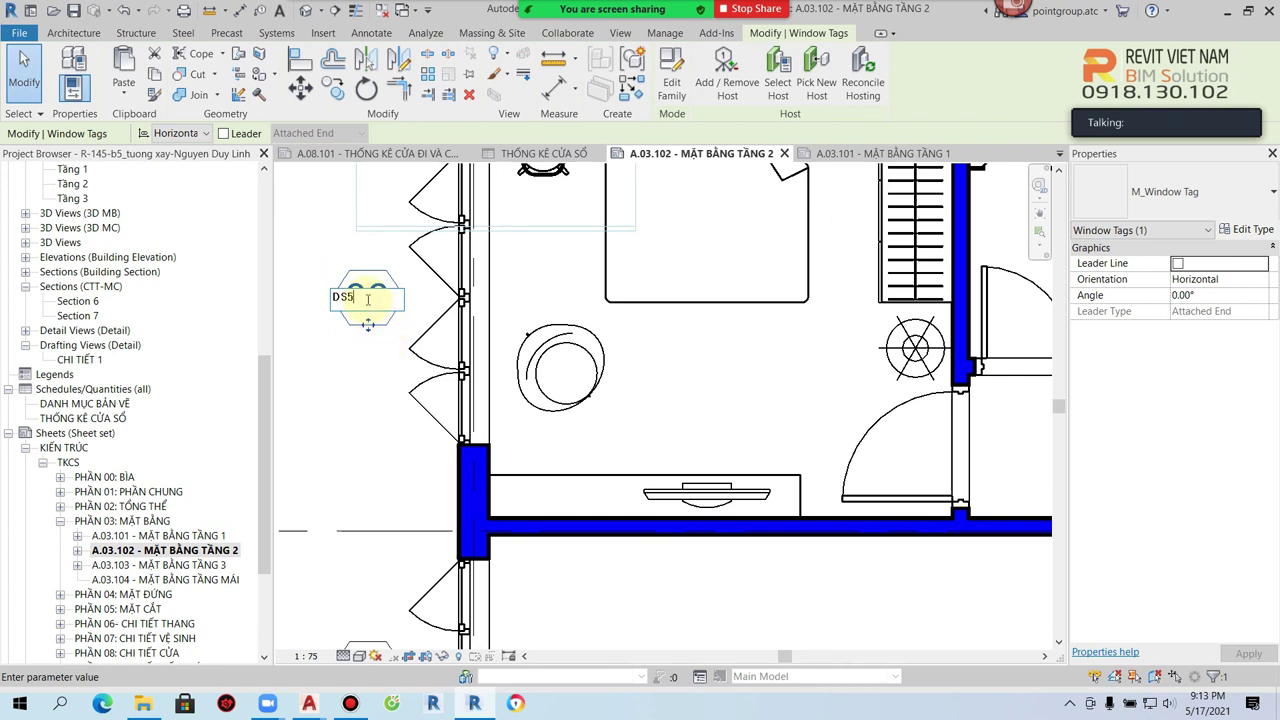
{"action": "left_click_drag", "start_coordinate": [346, 298], "coordinate": [323, 309]}
{"action": "key", "text": "BackSpace"}
{"action": "type", "text": "S5"}
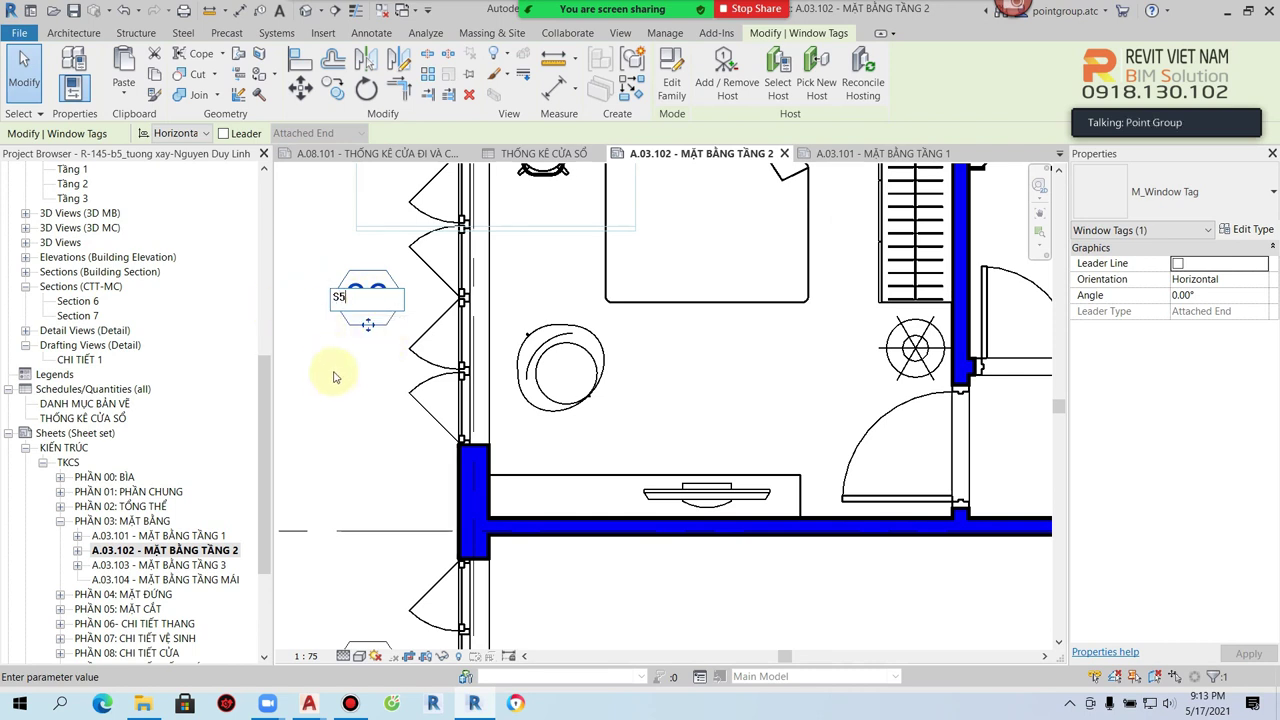
{"action": "left_click", "coordinate": [334, 368]}
{"action": "left_click", "coordinate": [697, 368]}
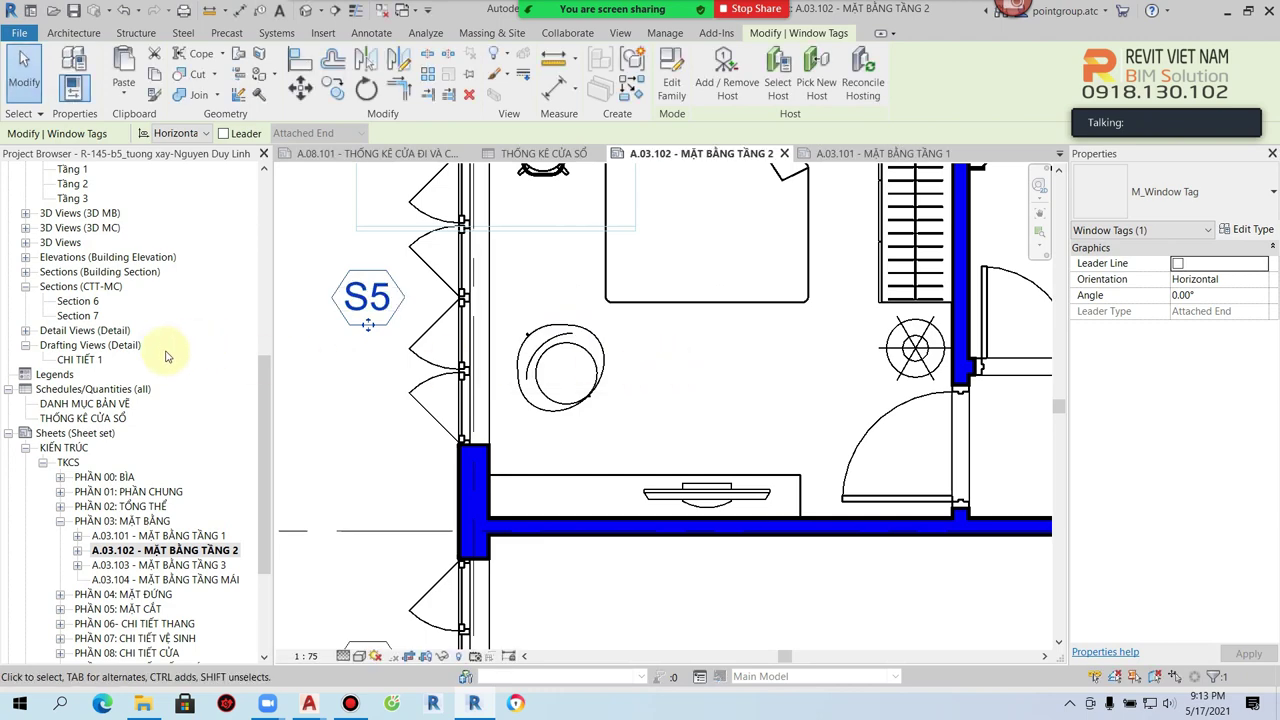
Step: Reopen the THỐNG KÊ CỬA SỔ schedule to check the updated marks
{"action": "left_click", "coordinate": [104, 420]}
{"action": "double_click", "coordinate": [104, 420]}
{"action": "left_click", "coordinate": [372, 283]}
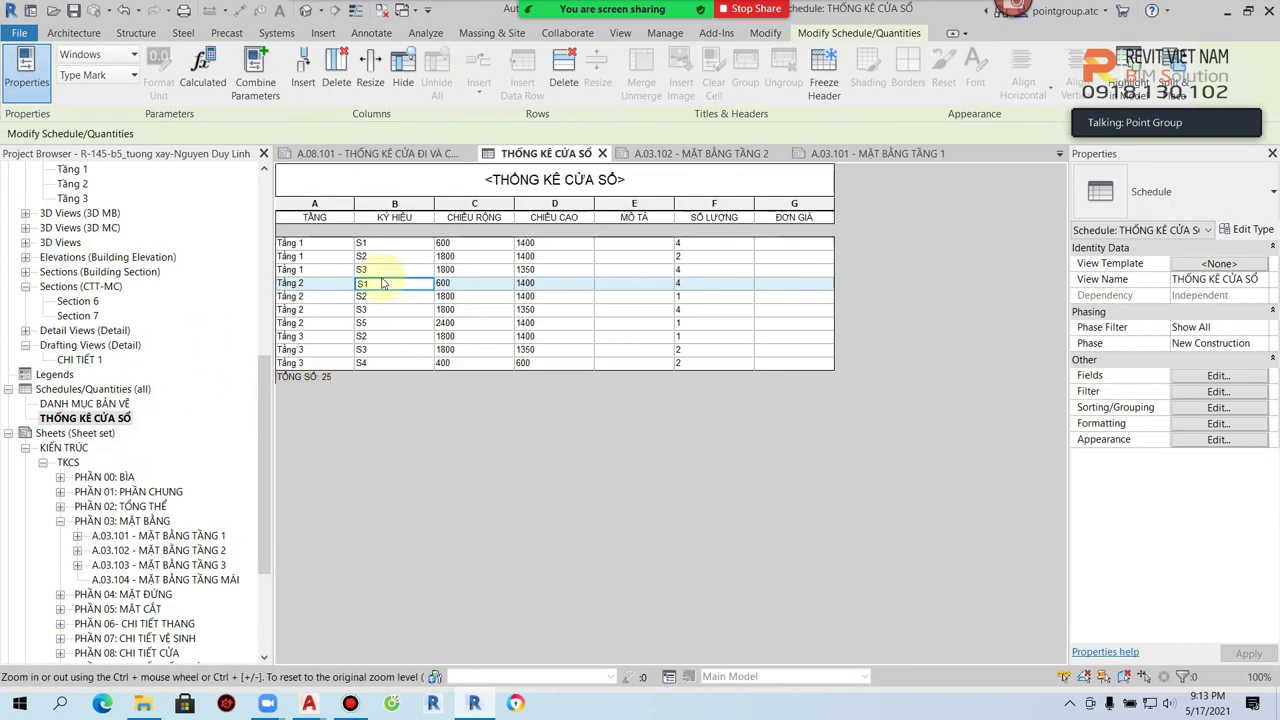
Step: Check the S3, S4 and renamed S5 rows, then open Sorting/Grouping settings
{"action": "left_click", "coordinate": [392, 310]}
{"action": "left_click", "coordinate": [372, 362]}
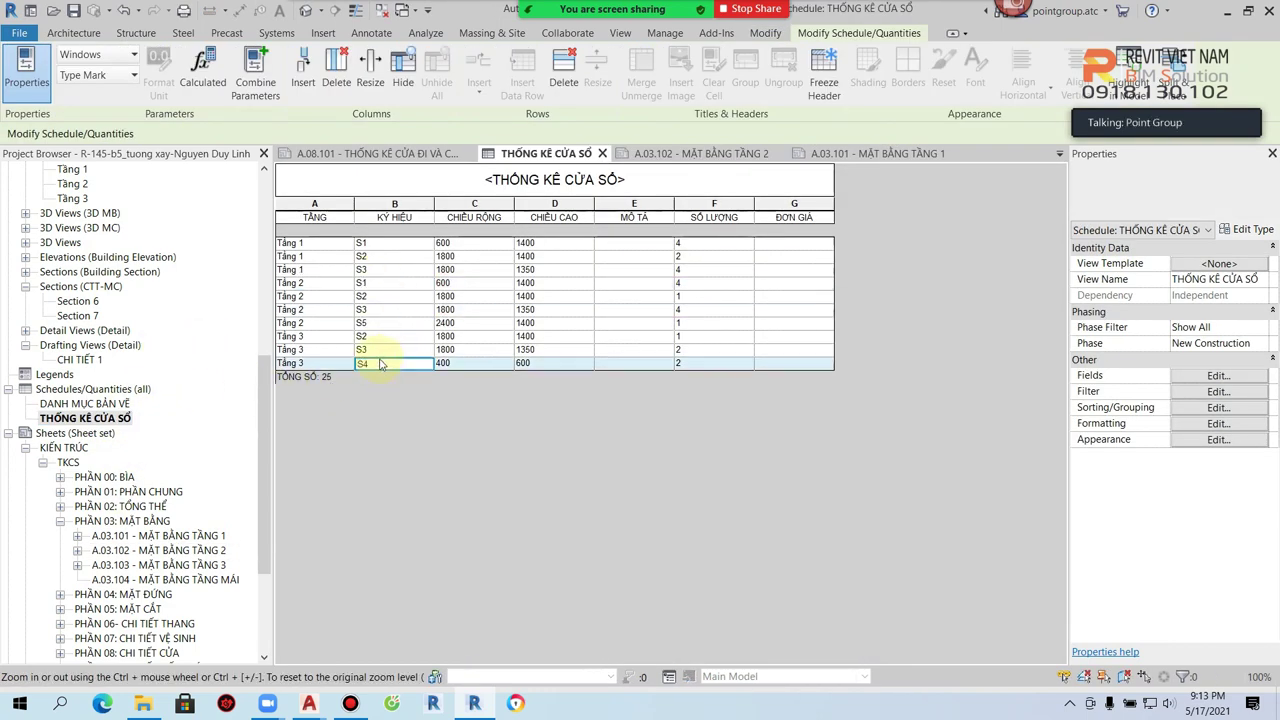
{"action": "left_click", "coordinate": [373, 325]}
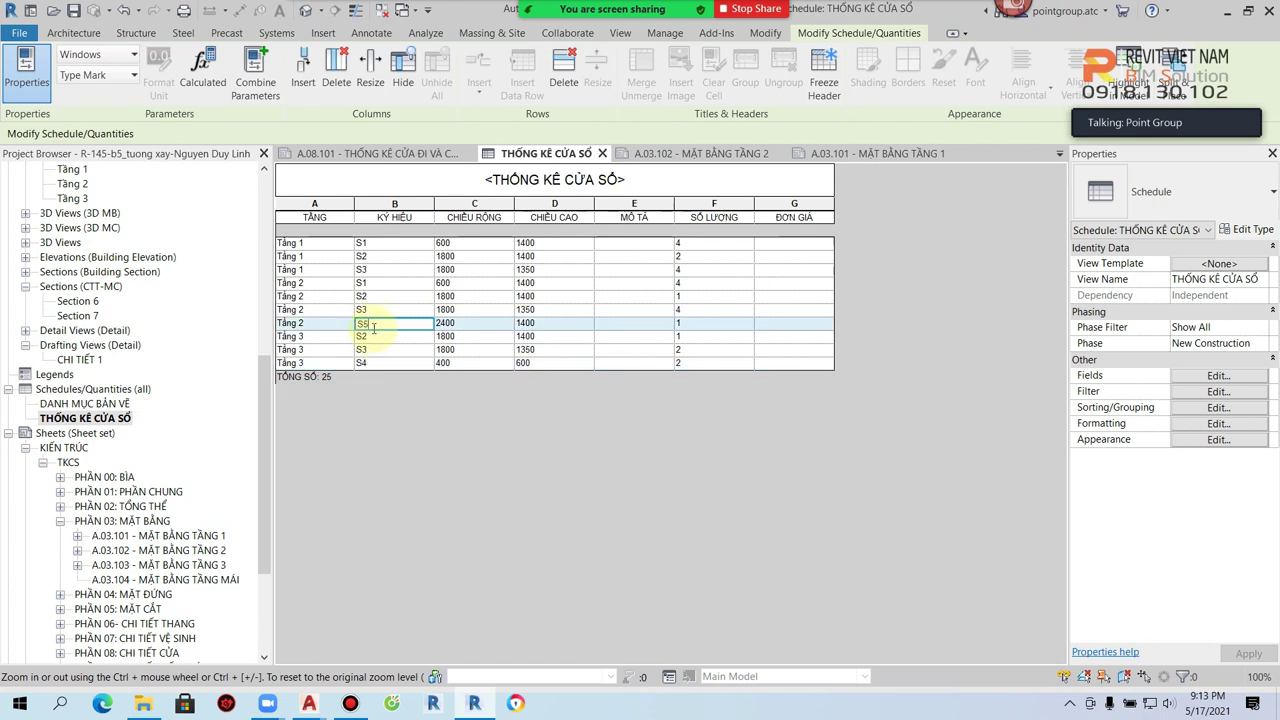
{"action": "left_click", "coordinate": [1214, 408]}
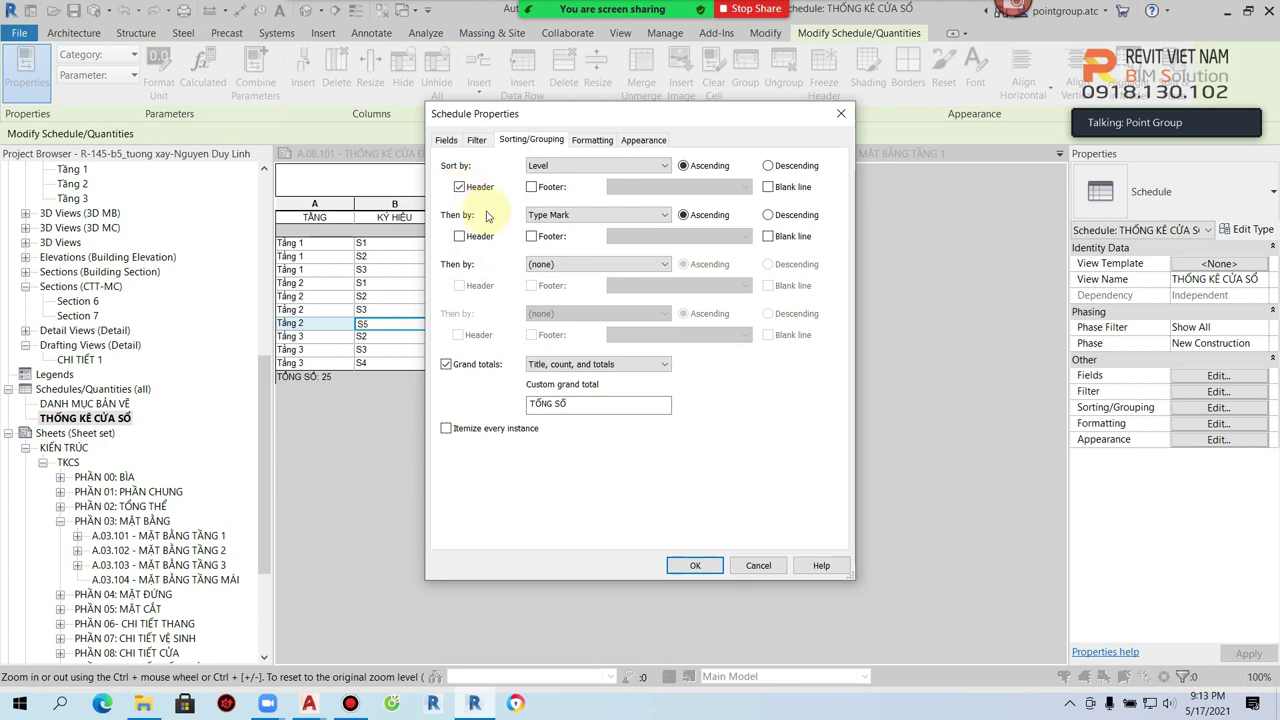
Step: Turn on Level headers and delete the redundant TẦNG column
{"action": "left_click", "coordinate": [695, 566]}
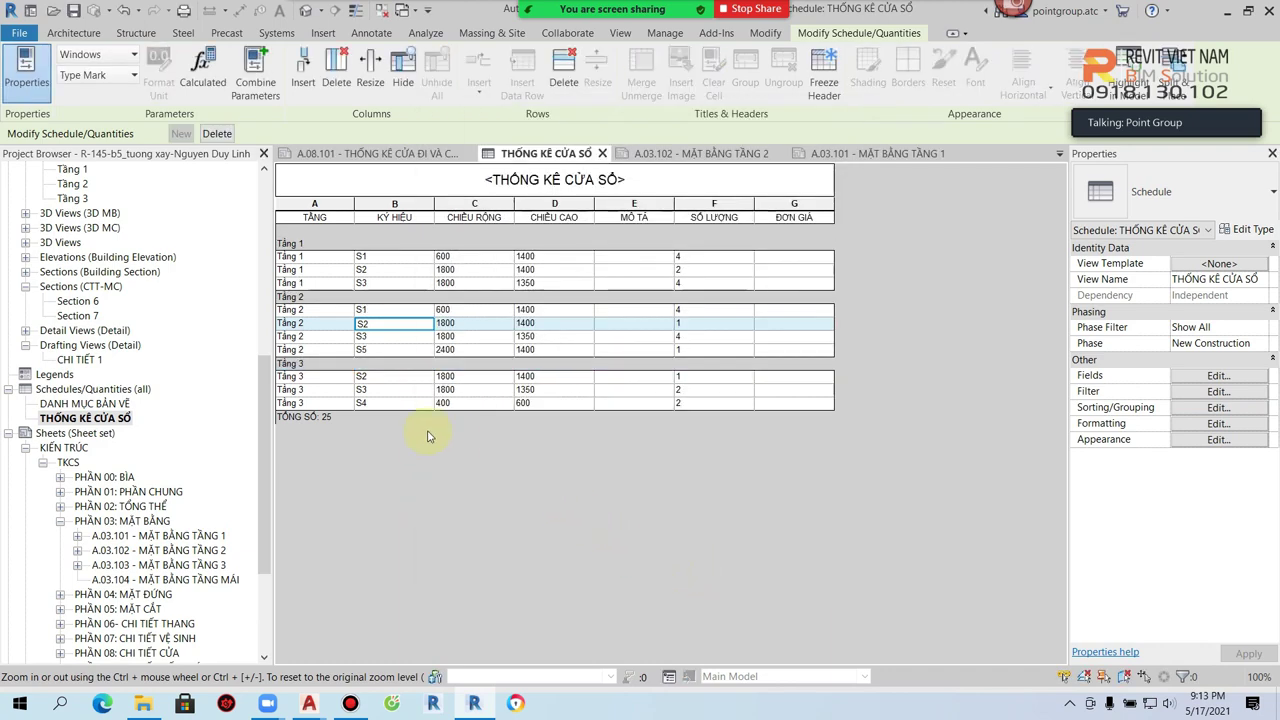
{"action": "left_click", "coordinate": [333, 205]}
{"action": "right_click", "coordinate": [333, 205]}
{"action": "left_click", "coordinate": [400, 326]}
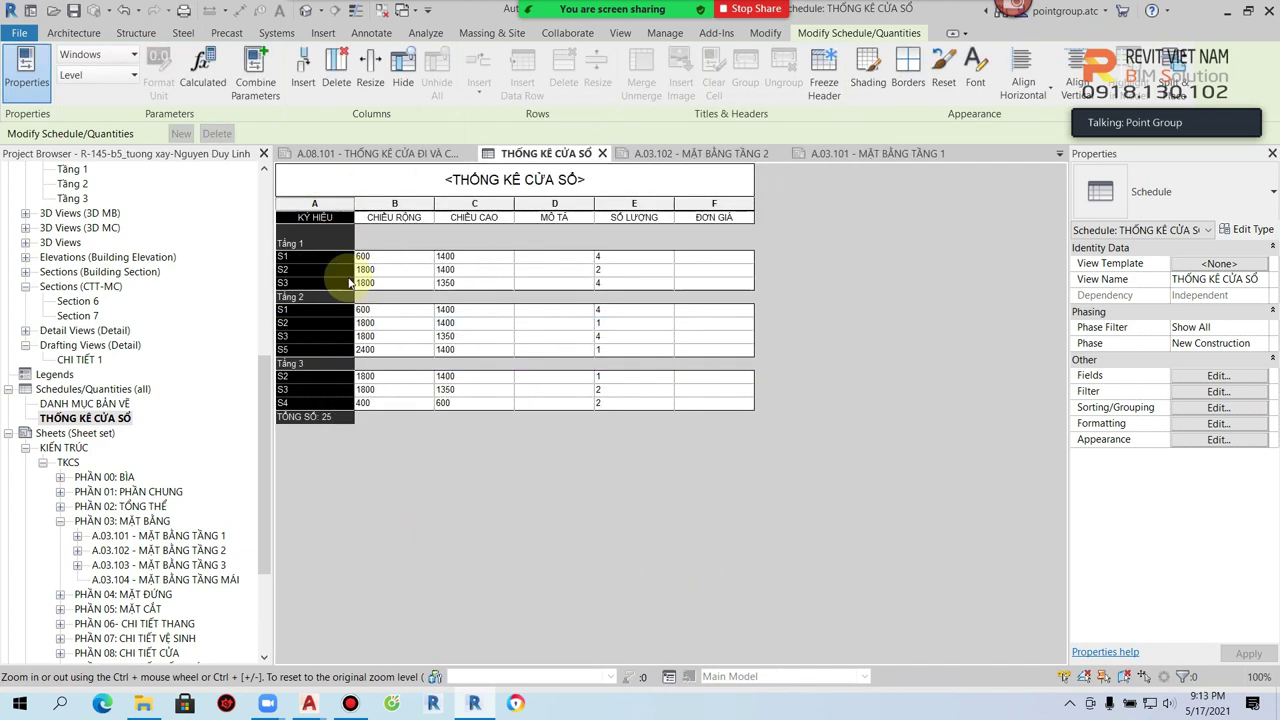
{"action": "left_click", "coordinate": [319, 336]}
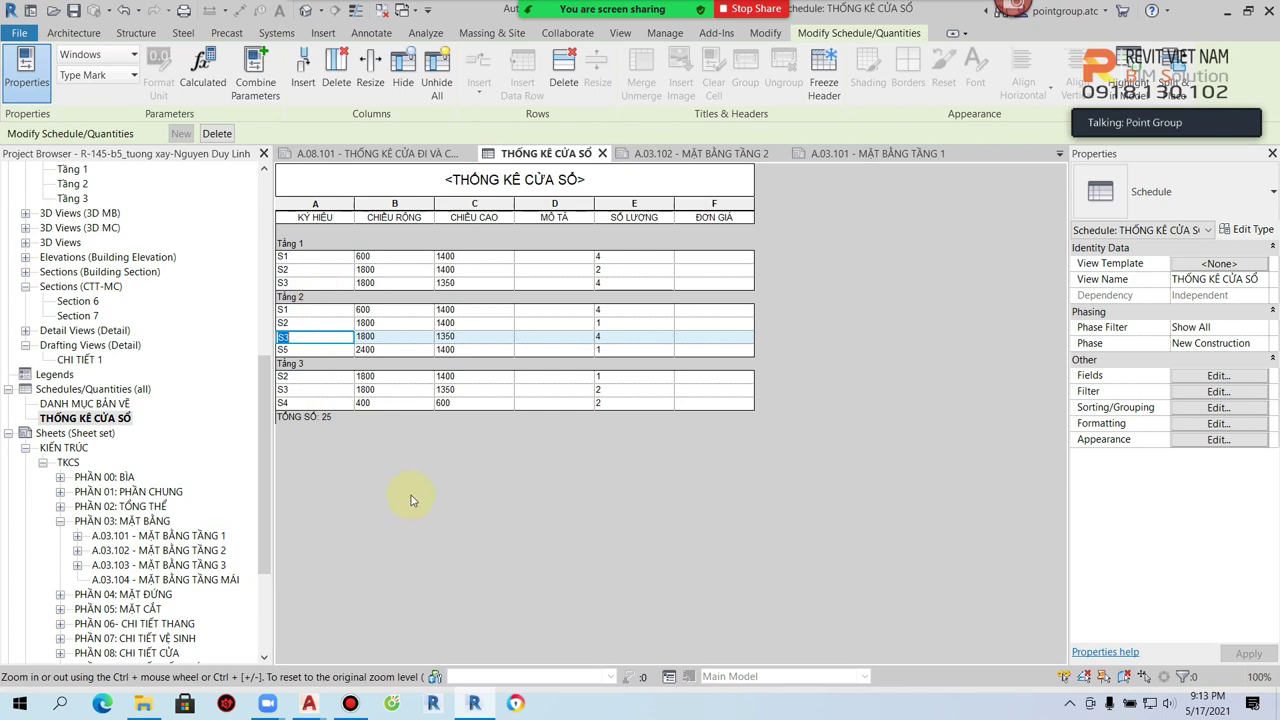
Step: Group CHIỀU RỘNG and CHIỀU CAO under a KÍCH THƯỚC header and review height values
{"action": "left_click", "coordinate": [450, 218]}
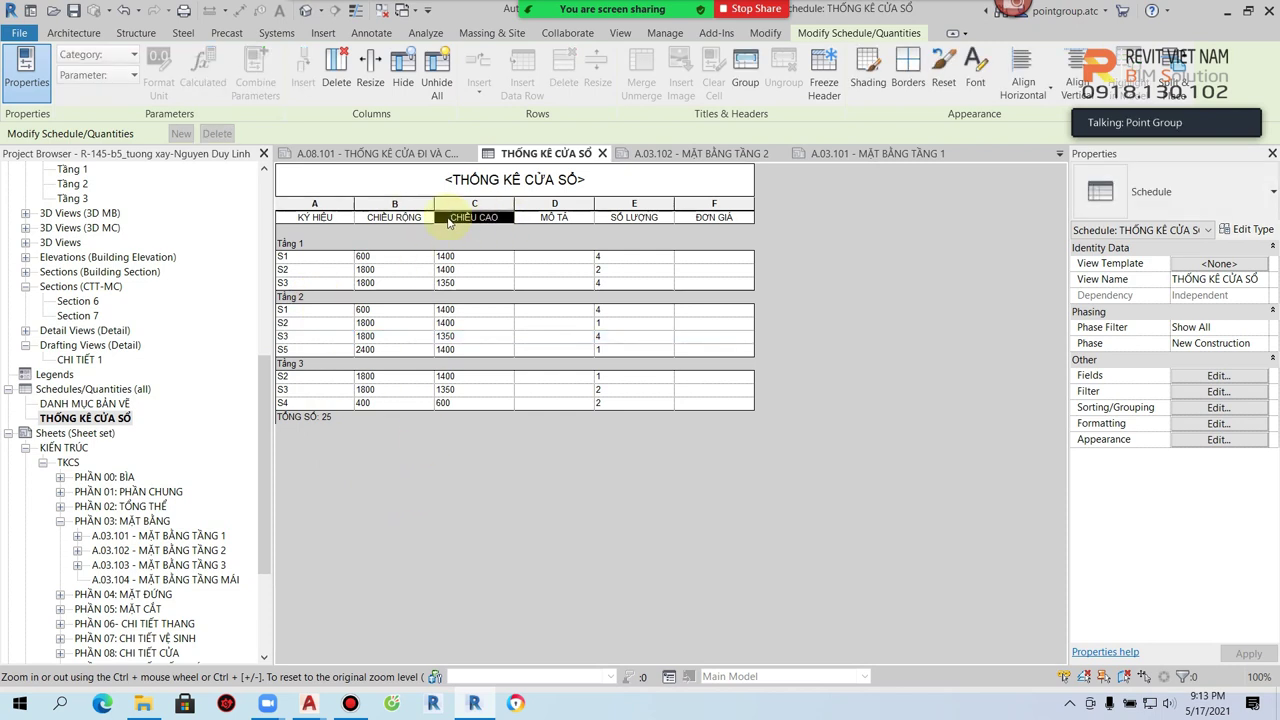
{"action": "left_click", "coordinate": [745, 75]}
{"action": "type", "text": "KÍCH THƯỚC"}
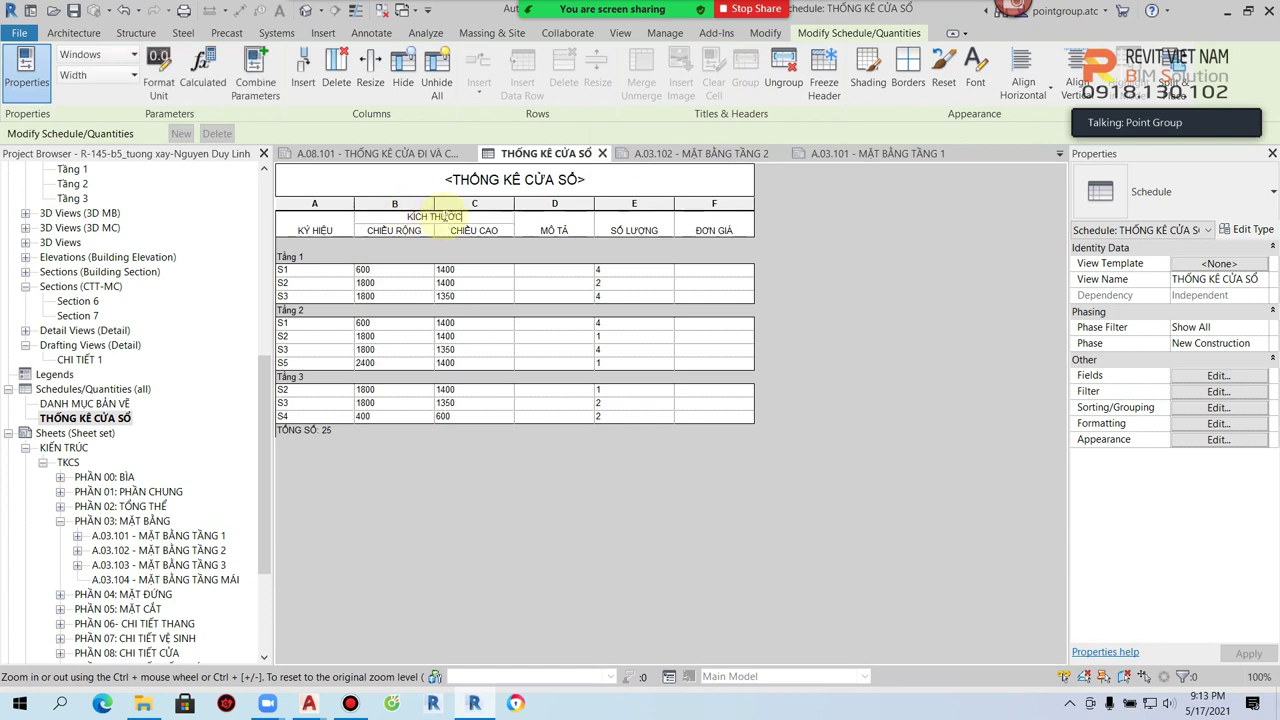
{"action": "left_click", "coordinate": [490, 296]}
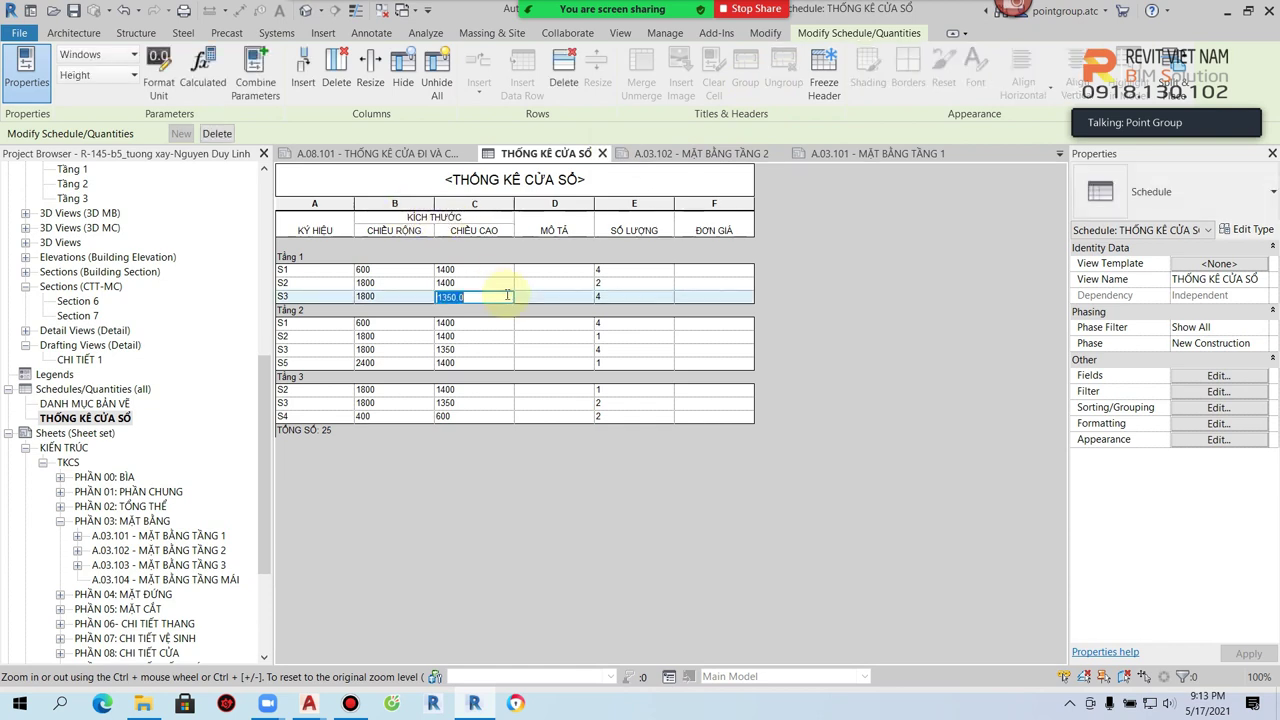
{"action": "left_click", "coordinate": [469, 270]}
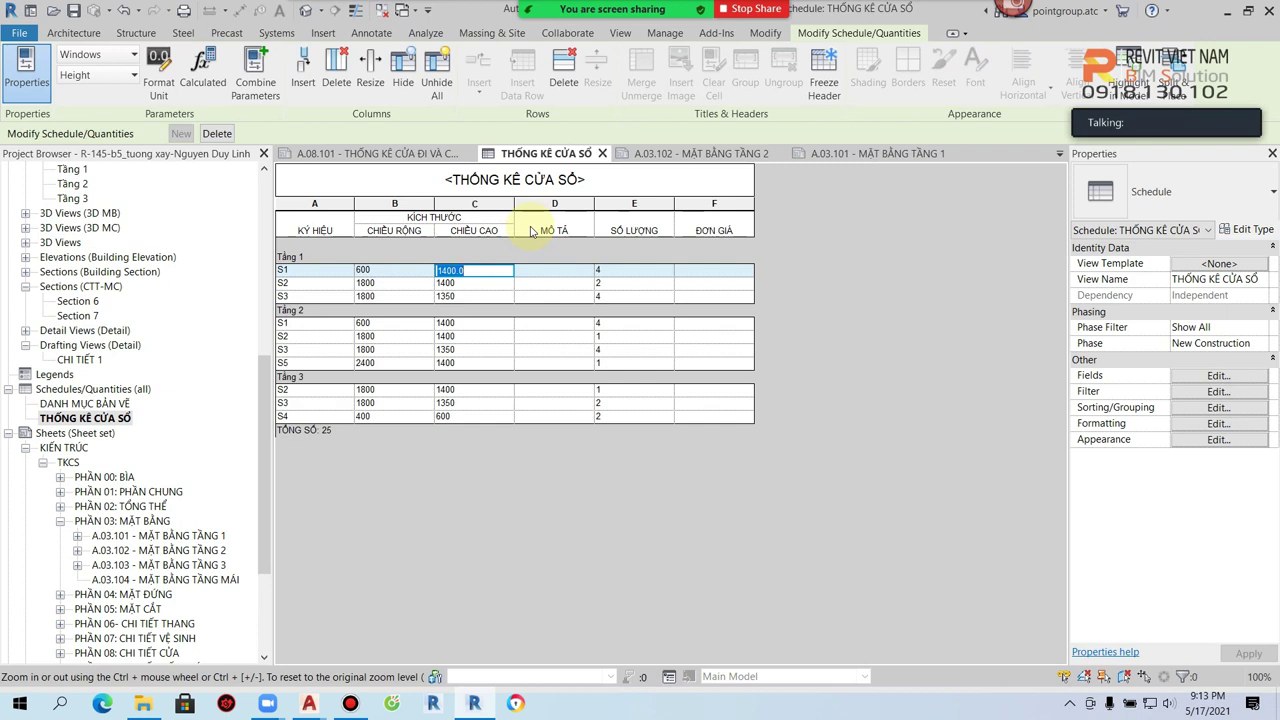
{"action": "left_click", "coordinate": [480, 403]}
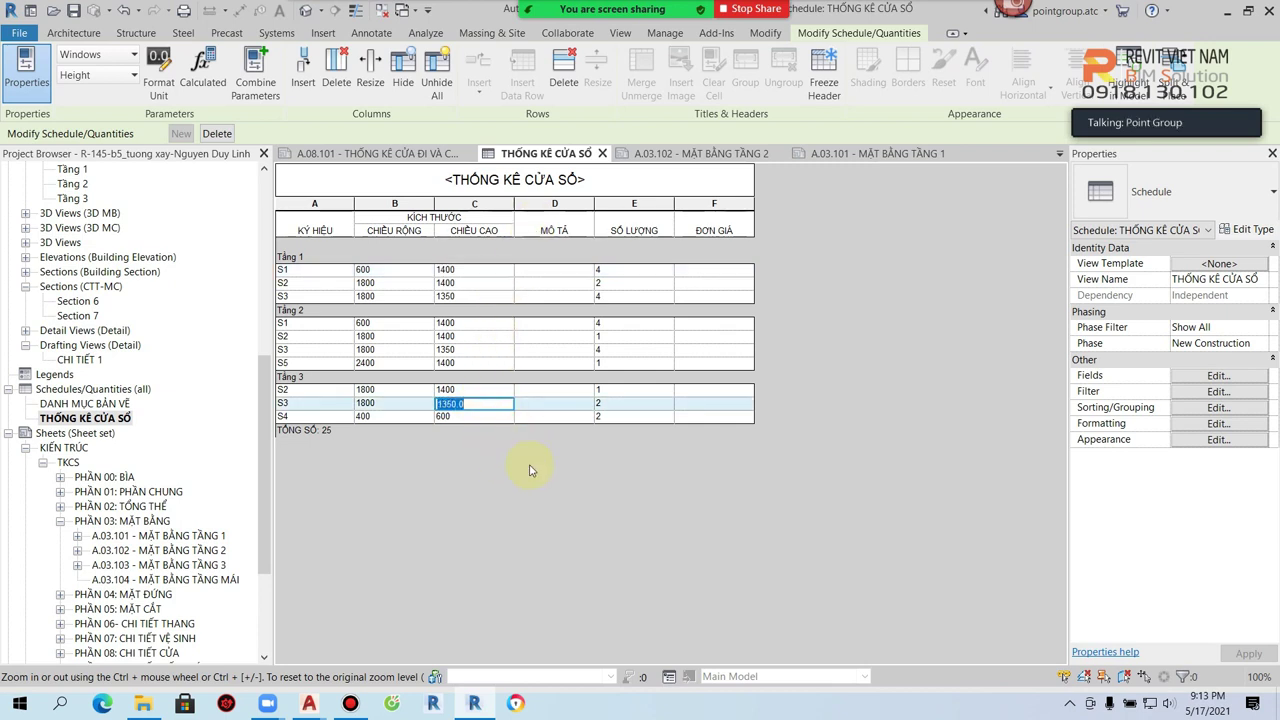
{"action": "left_click", "coordinate": [1209, 379]}
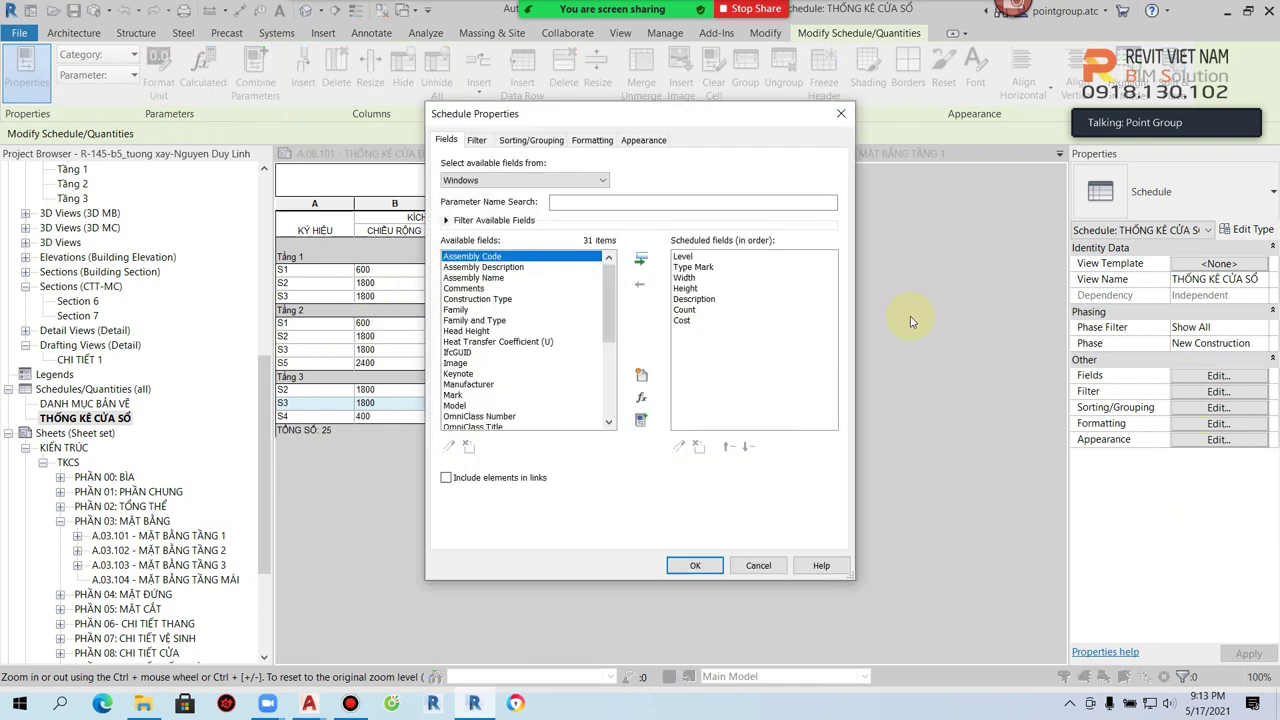
Step: Create a calculated field DIỆN TÍCH with the formula Width*Height
{"action": "left_click", "coordinate": [642, 399]}
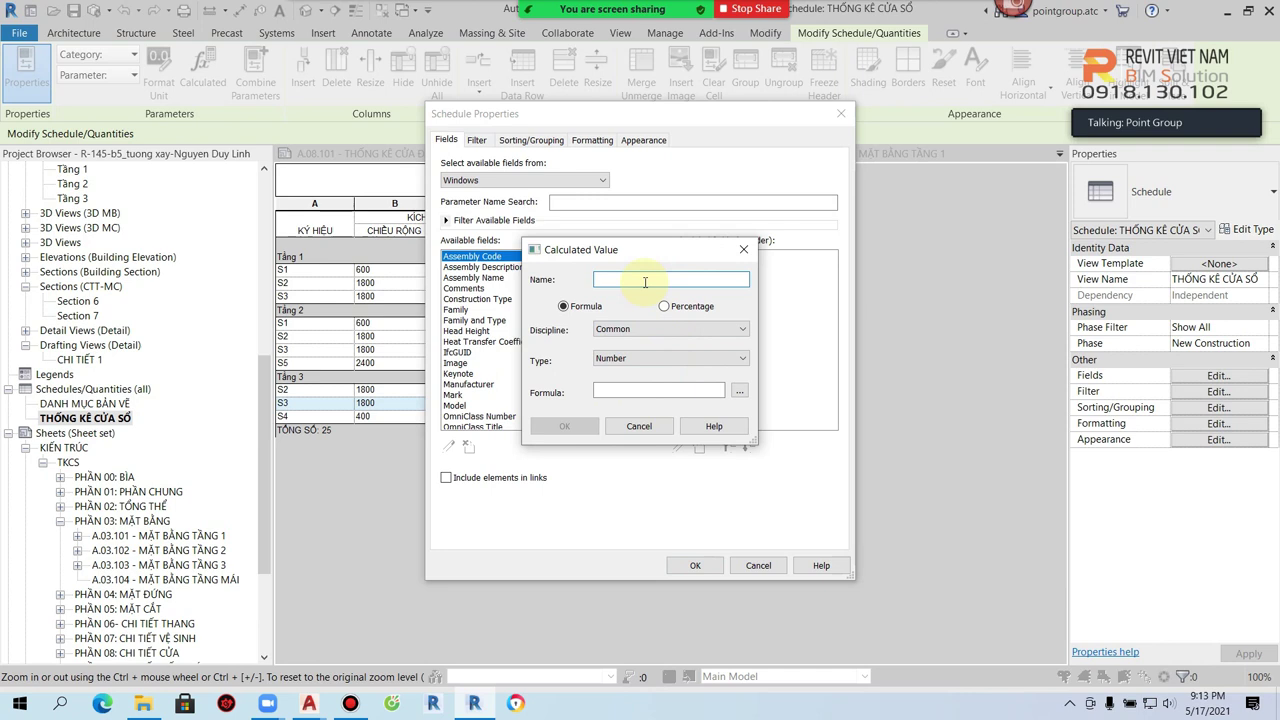
{"action": "type", "text": "DIỆN TÍCH"}
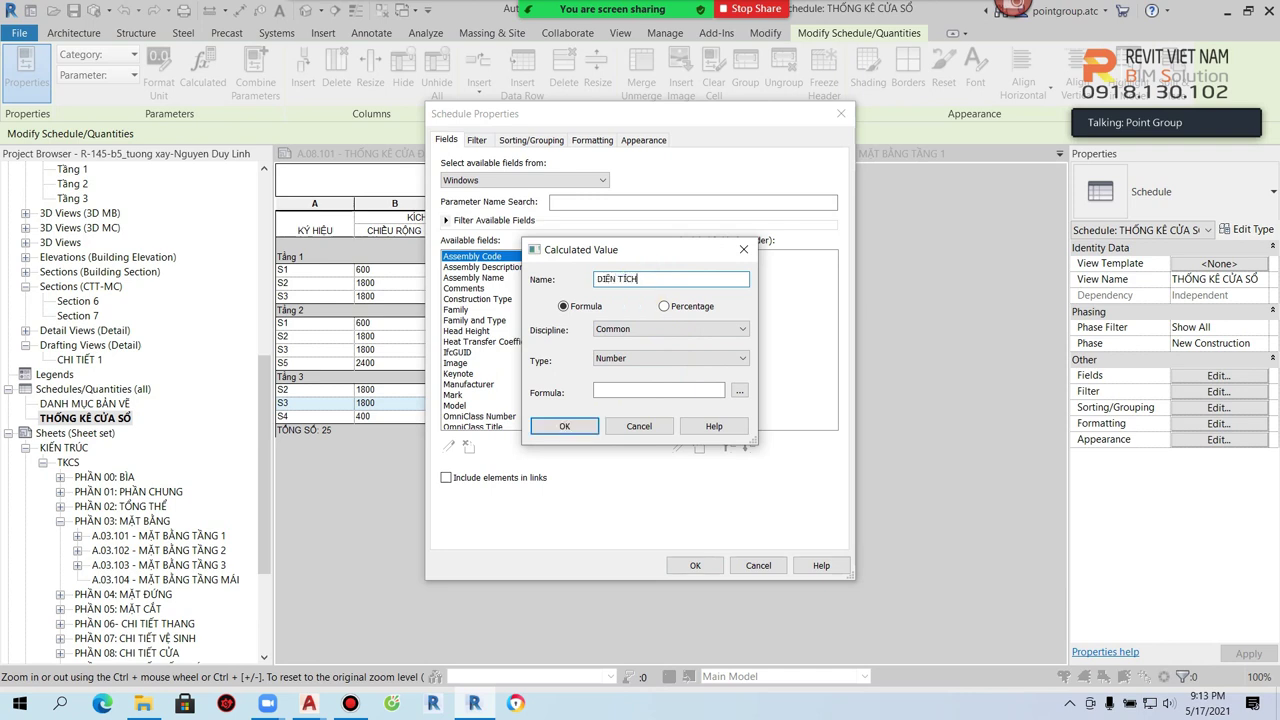
{"action": "left_click", "coordinate": [739, 390]}
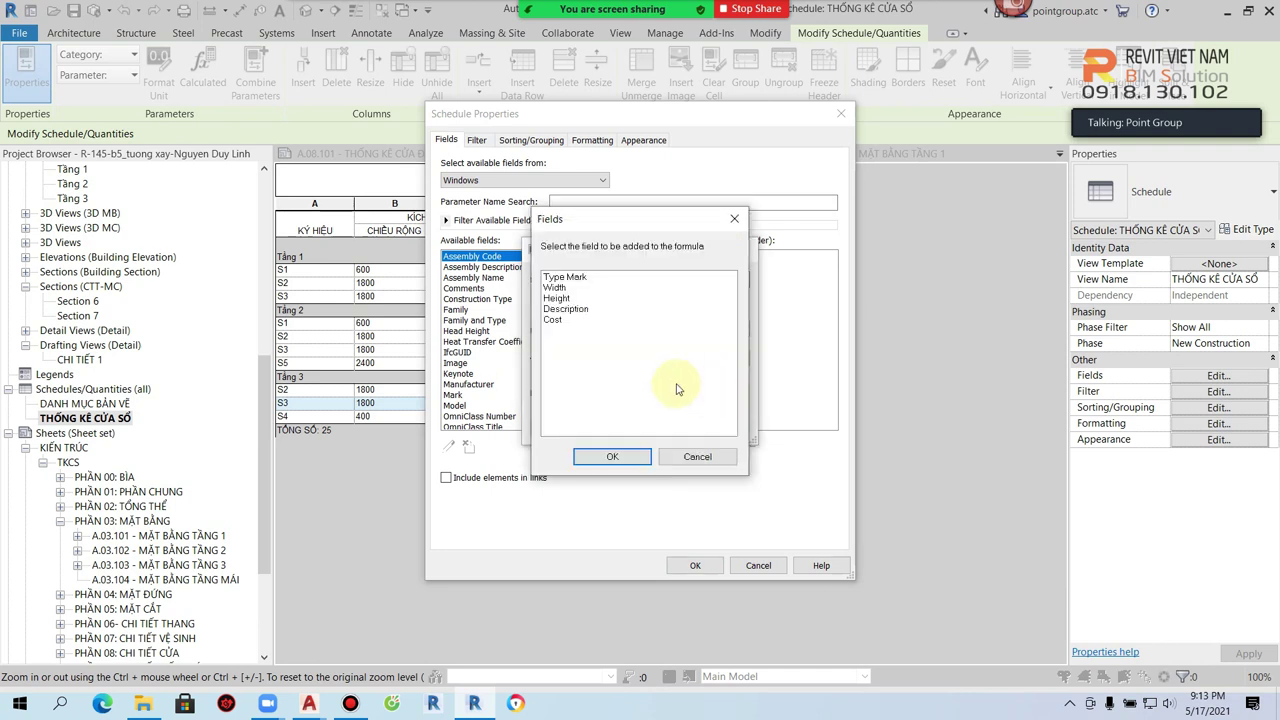
{"action": "left_click", "coordinate": [578, 290]}
{"action": "left_click", "coordinate": [612, 456]}
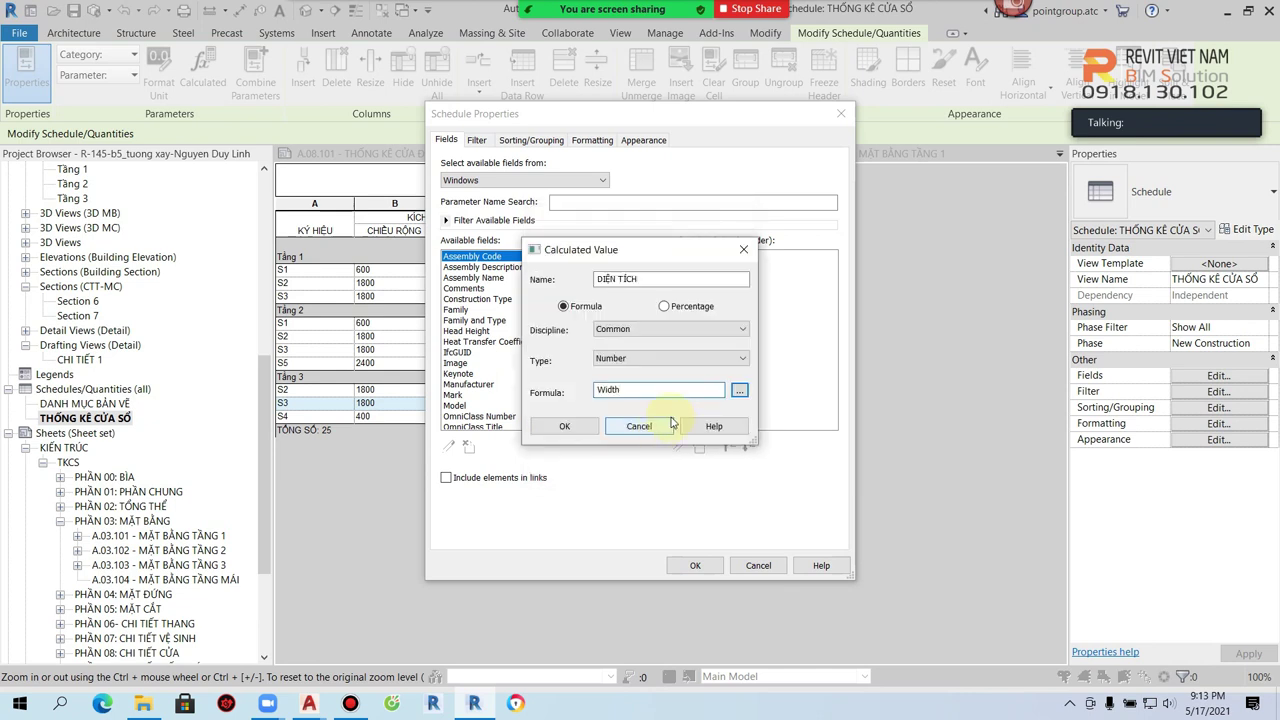
{"action": "type", "text": "*"}
{"action": "left_click", "coordinate": [739, 390]}
{"action": "left_click", "coordinate": [557, 298]}
{"action": "left_click", "coordinate": [610, 457]}
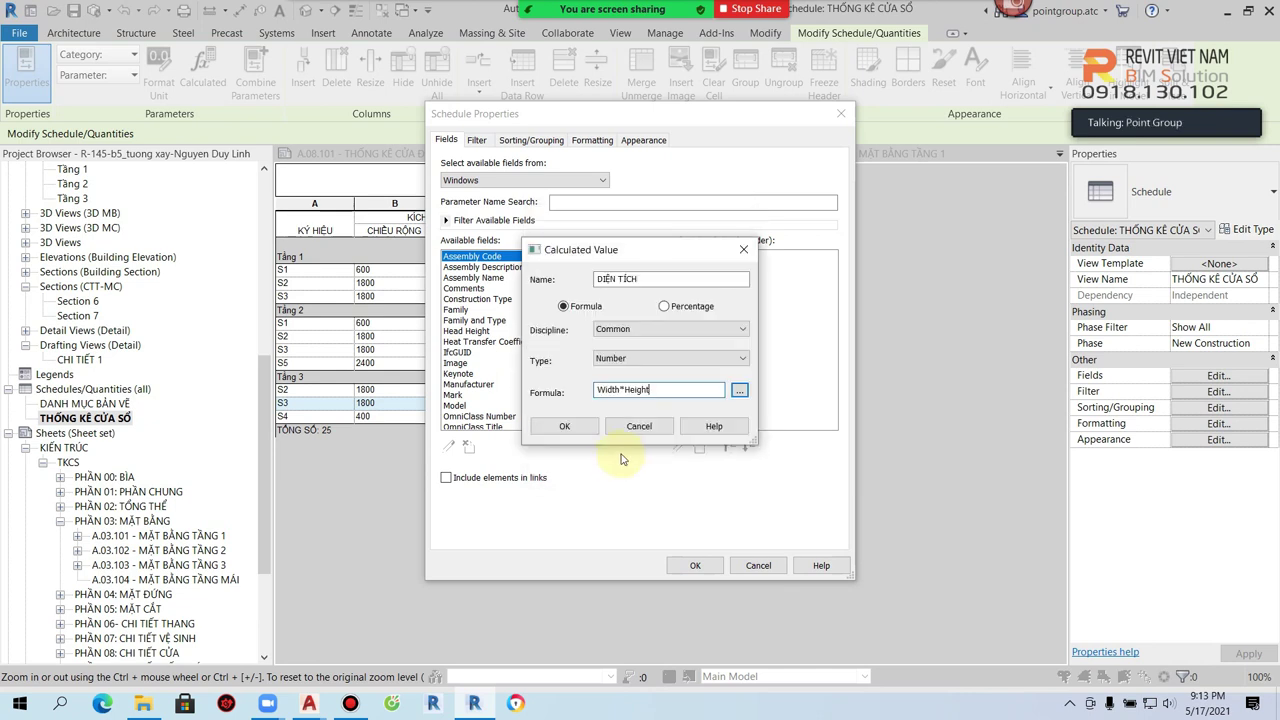
Step: Set the DIỆN TÍCH field type to Area and add it to the schedule
{"action": "left_click", "coordinate": [564, 426]}
{"action": "left_click", "coordinate": [740, 354]}
{"action": "left_click", "coordinate": [660, 394]}
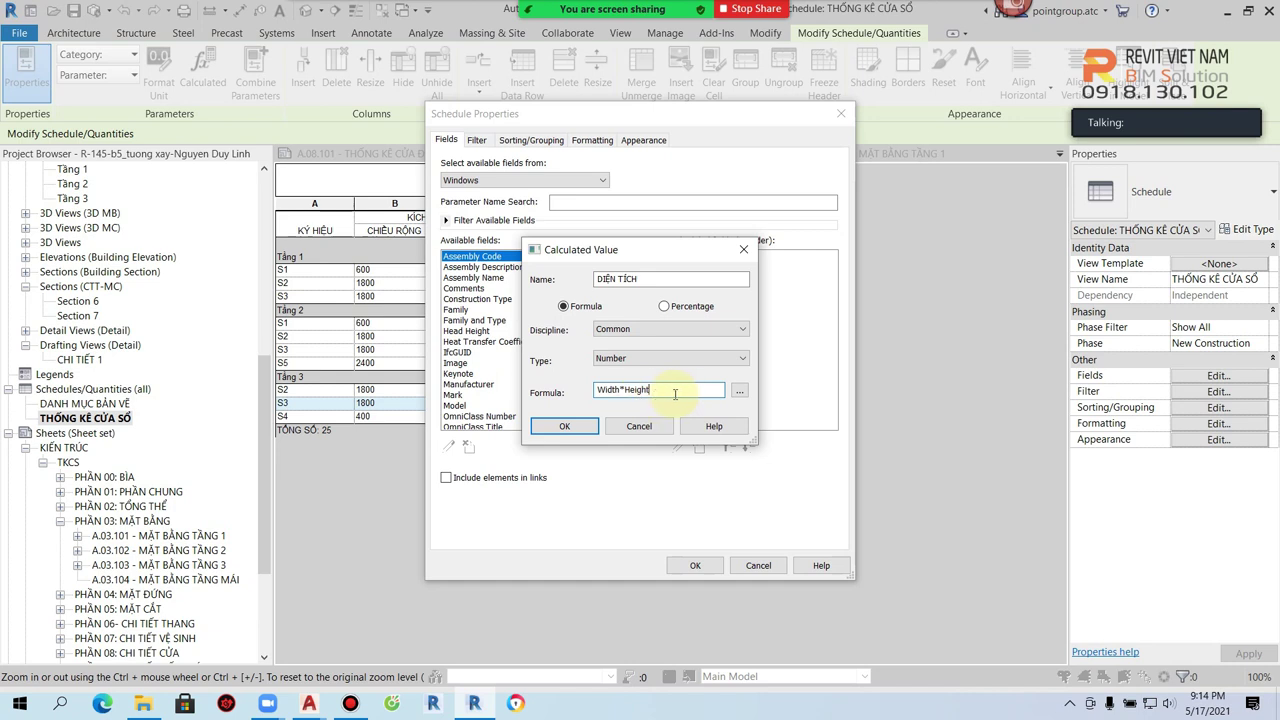
{"action": "left_click", "coordinate": [663, 358]}
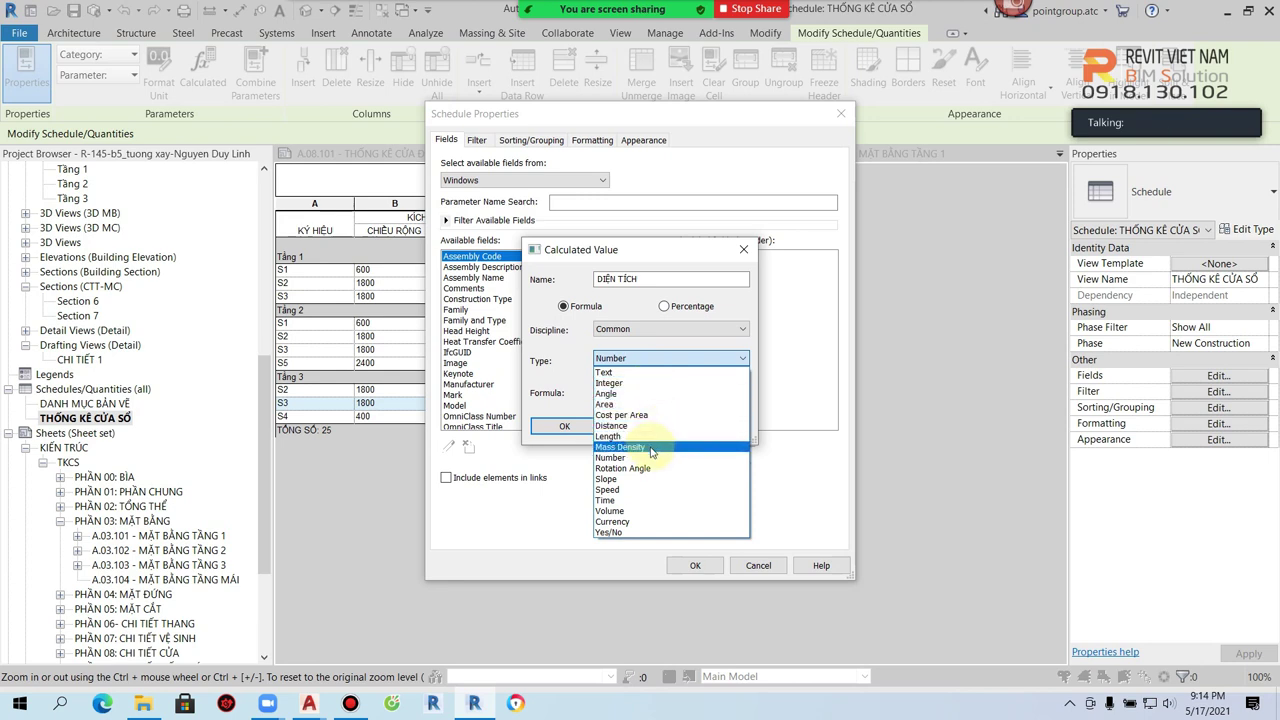
{"action": "left_click", "coordinate": [625, 404]}
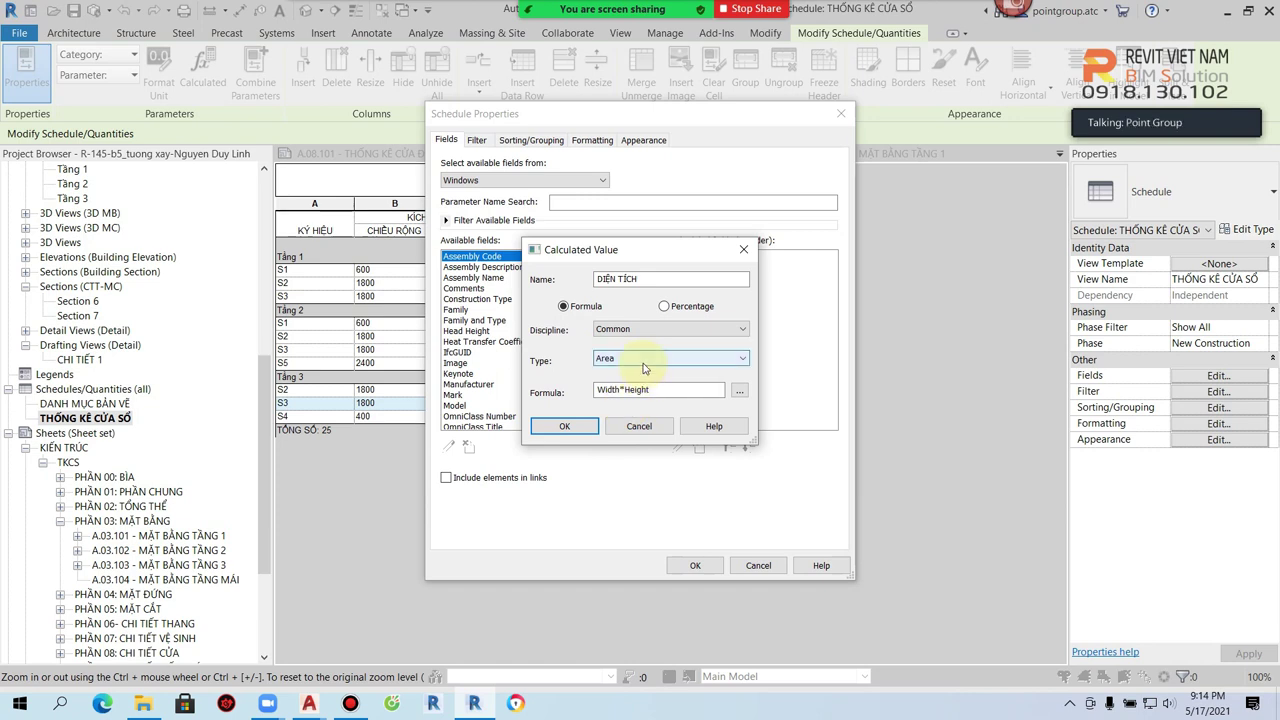
{"action": "left_click", "coordinate": [566, 426]}
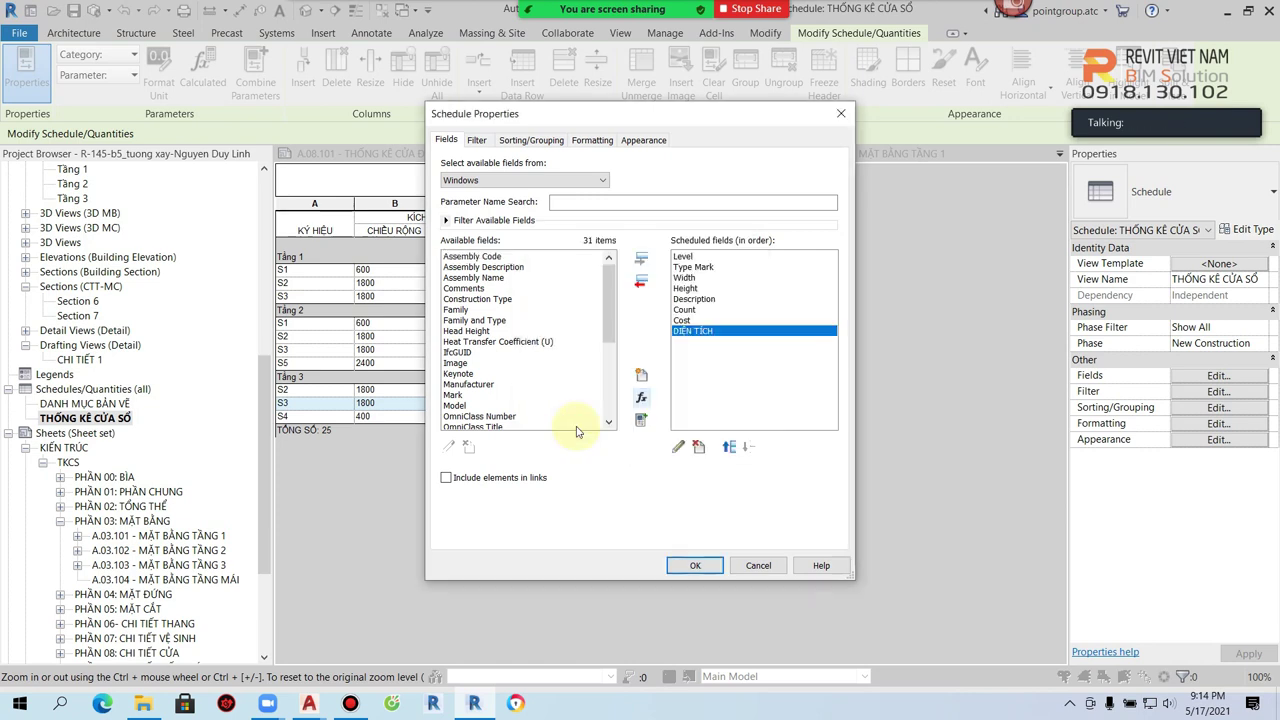
{"action": "left_click", "coordinate": [695, 565]}
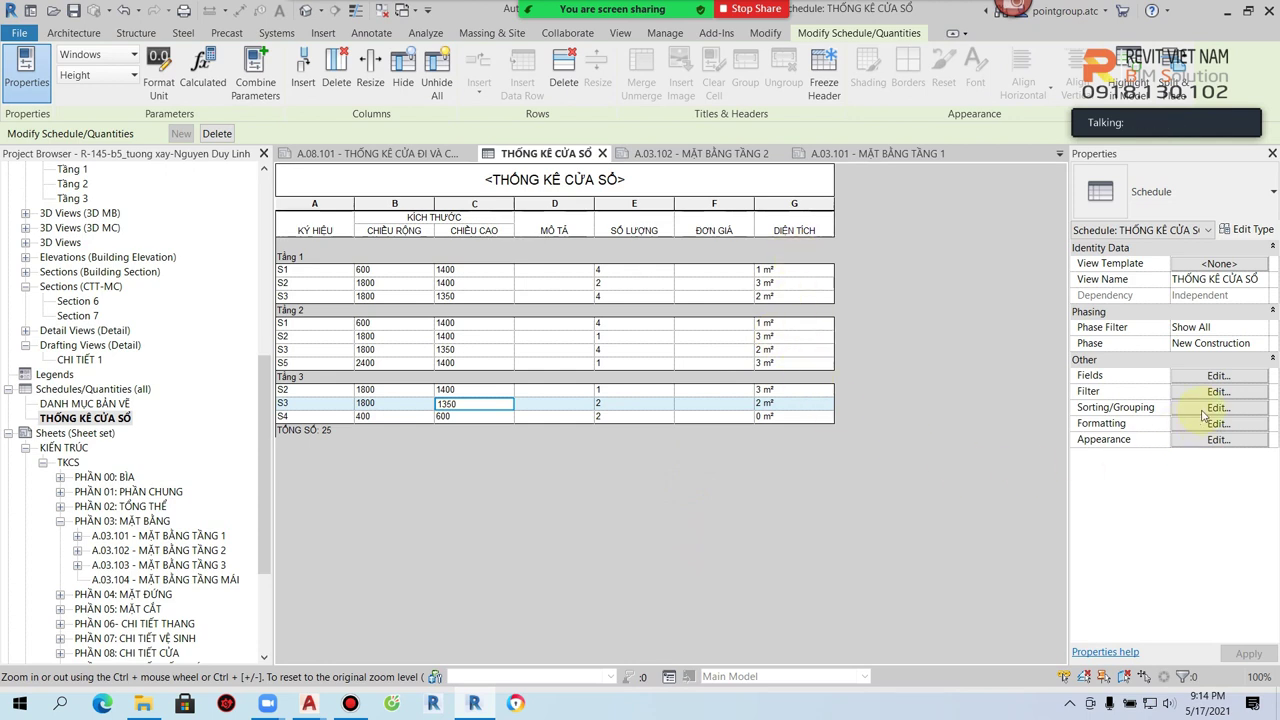
Step: Move DIỆN TÍCH up in the field order so it follows CHIỀU CAO
{"action": "left_click", "coordinate": [1210, 378]}
{"action": "left_click", "coordinate": [690, 331]}
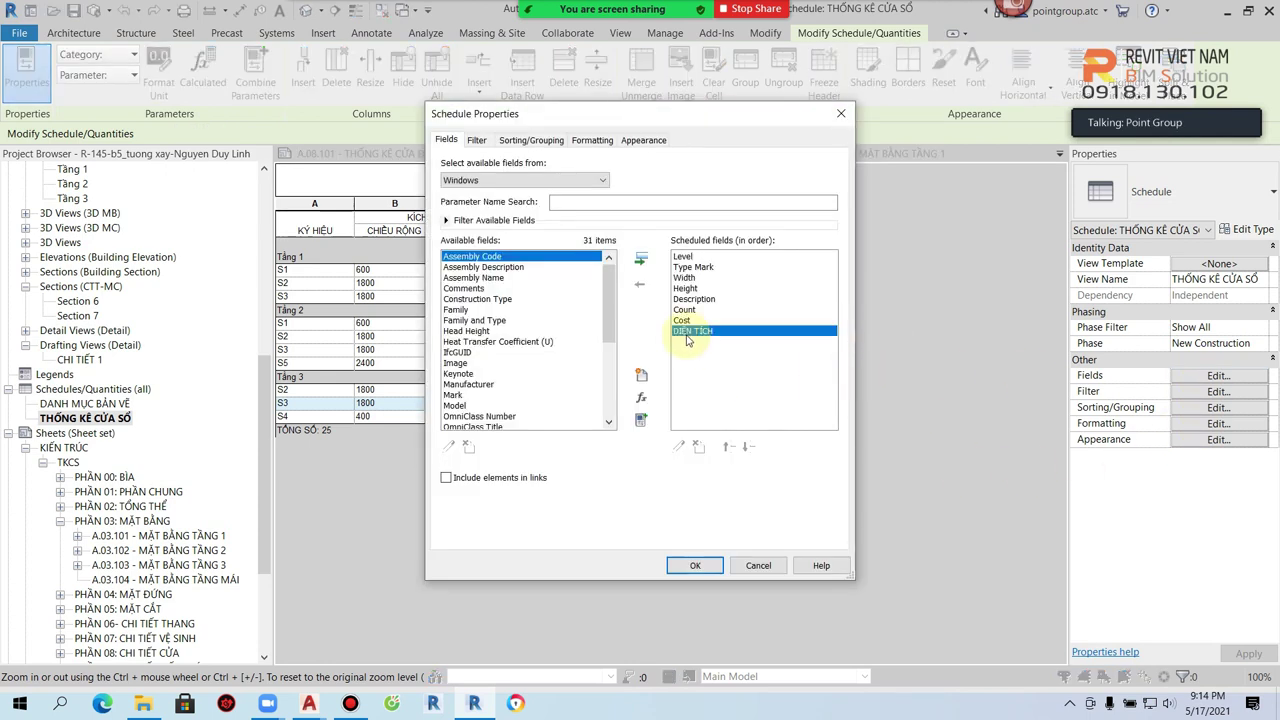
{"action": "left_click", "coordinate": [727, 449]}
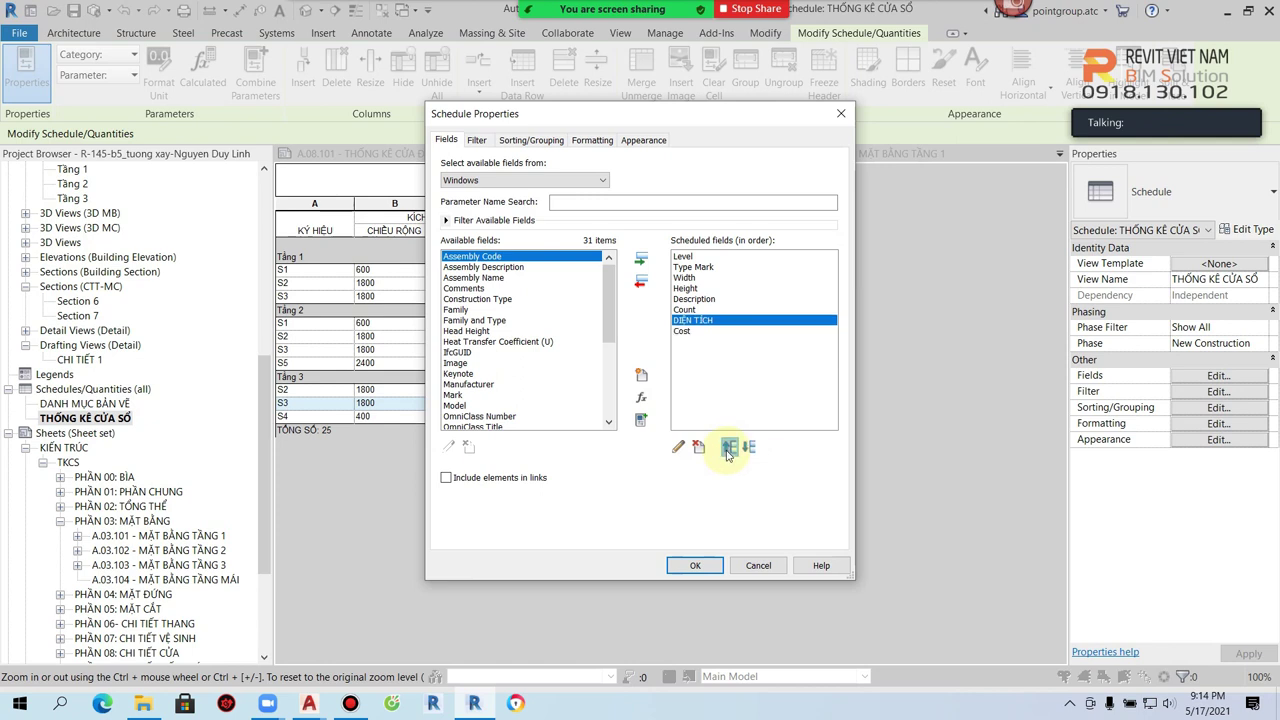
{"action": "left_click", "coordinate": [727, 449]}
{"action": "left_click", "coordinate": [727, 449]}
{"action": "left_click", "coordinate": [695, 565]}
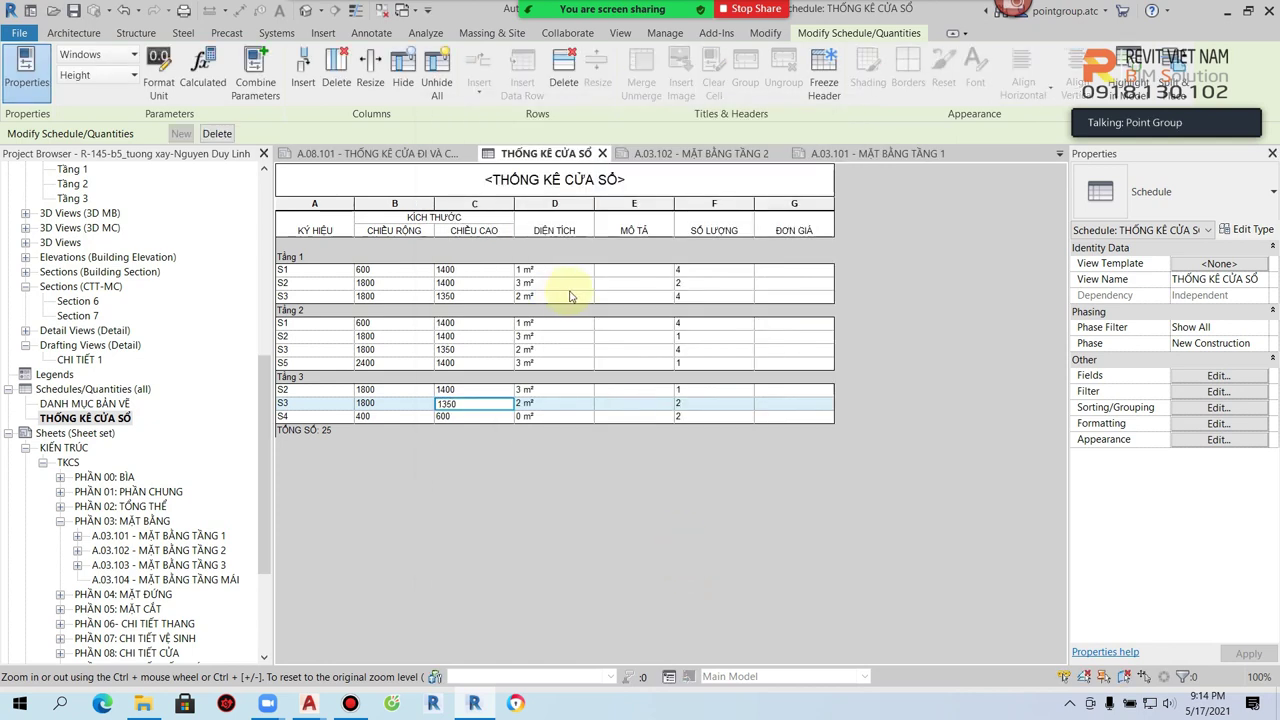
{"action": "type", "text": "UN"}
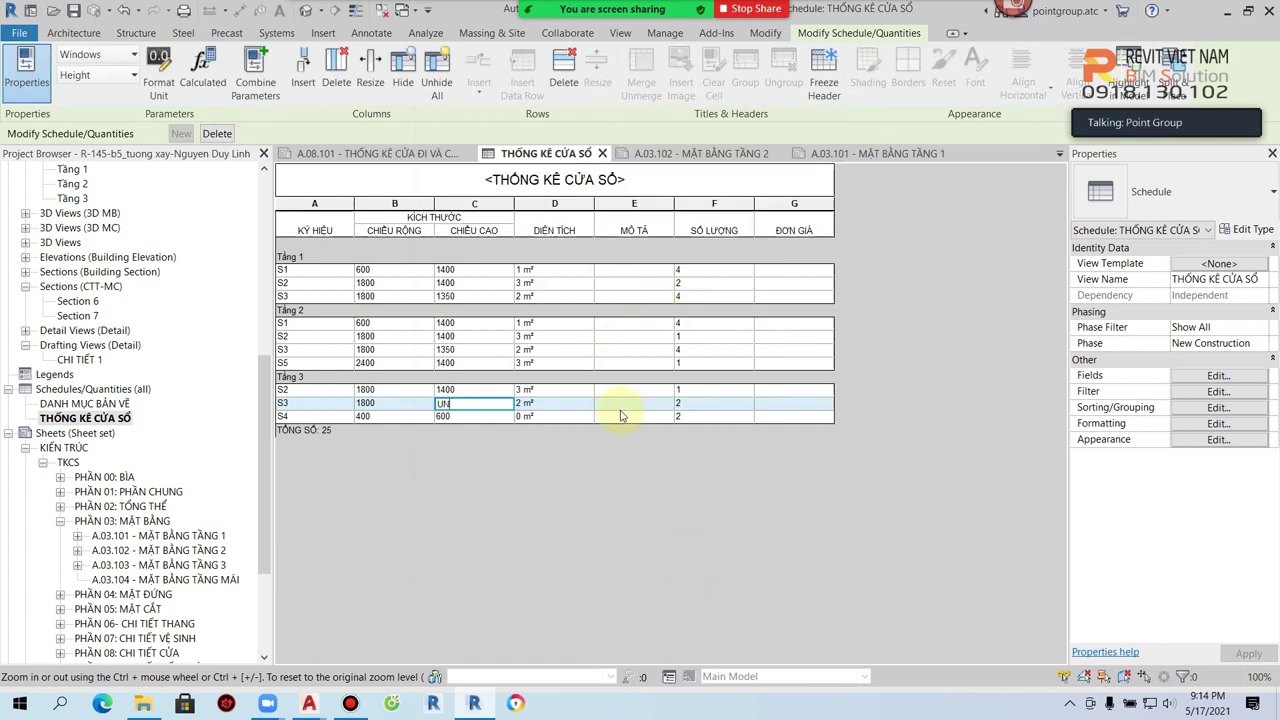
Step: Set the project Area units to m² rounded to 2 decimal places
{"action": "left_click", "coordinate": [665, 33]}
{"action": "left_click", "coordinate": [358, 95]}
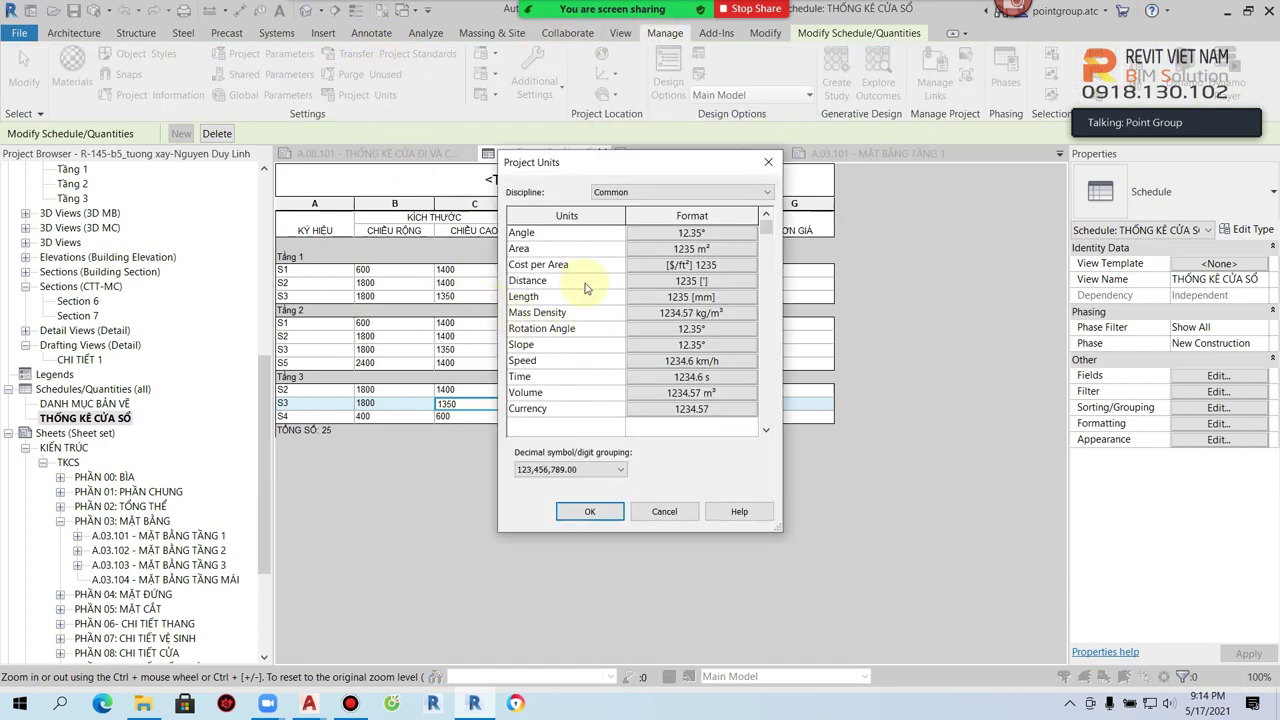
{"action": "left_click", "coordinate": [681, 255]}
{"action": "left_click", "coordinate": [570, 300]}
{"action": "left_click", "coordinate": [573, 358]}
{"action": "left_click", "coordinate": [570, 340]}
{"action": "left_click", "coordinate": [565, 351]}
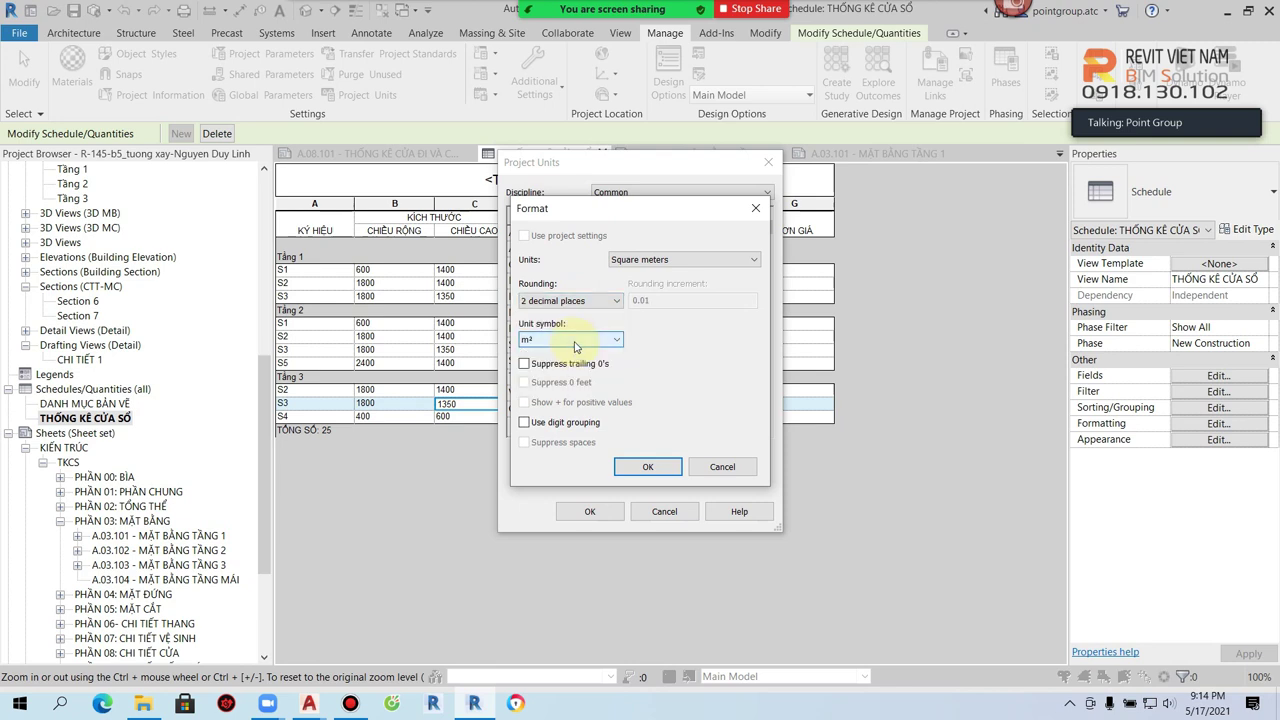
{"action": "left_click", "coordinate": [647, 467]}
{"action": "left_click", "coordinate": [605, 511]}
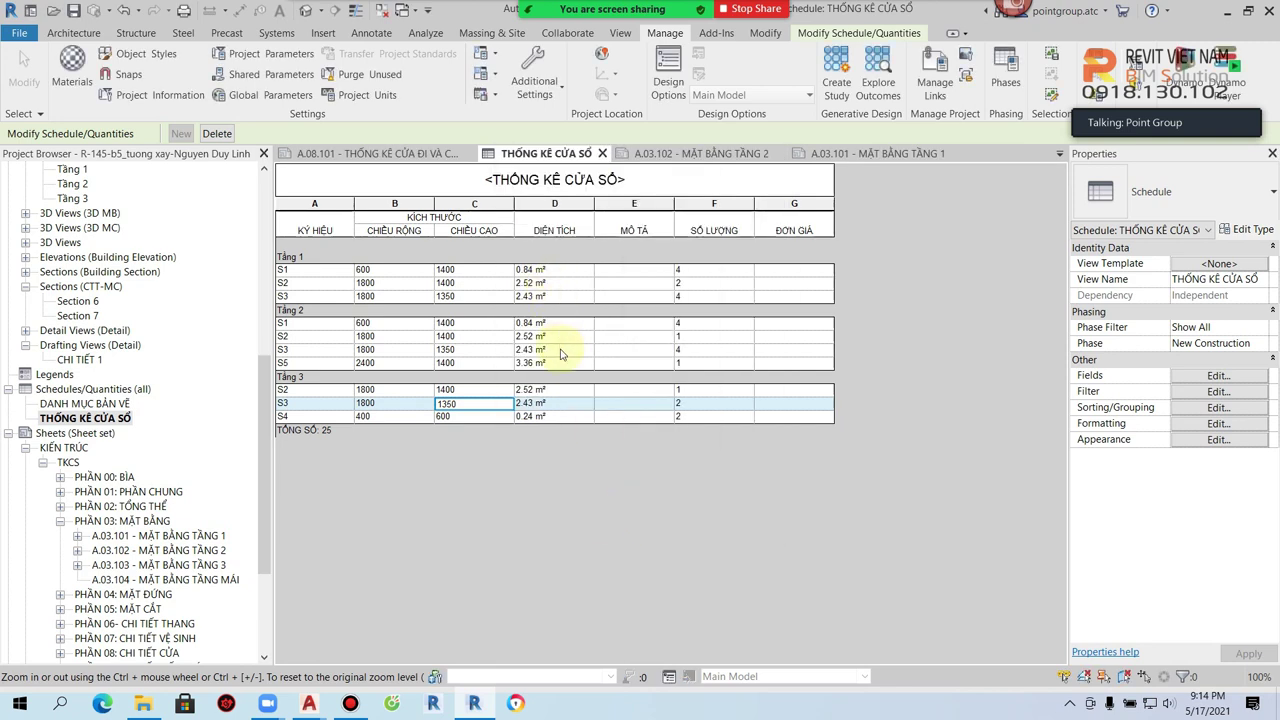
{"action": "left_click_drag", "start_coordinate": [674, 210], "coordinate": [730, 210]}
Step: Enter description CỬA NHÔM KÍNH in MÔ TẢ for all S1 windows
{"action": "left_click", "coordinate": [636, 282]}
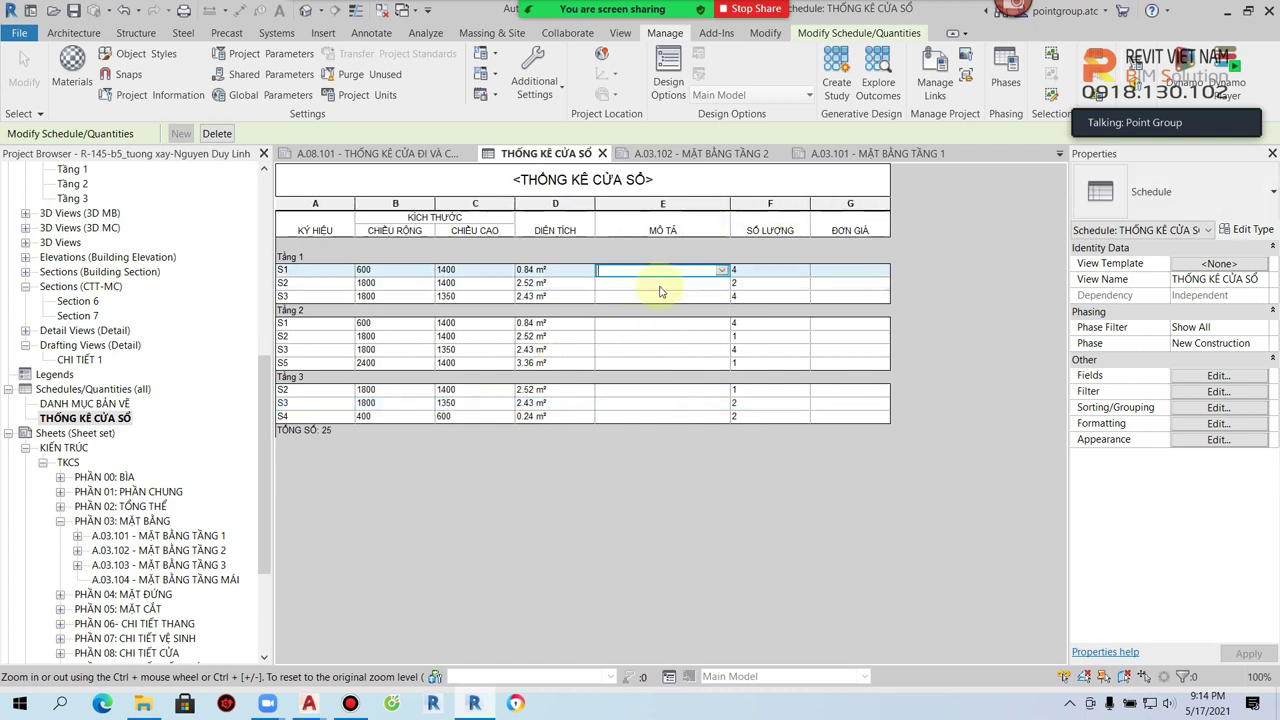
{"action": "left_click", "coordinate": [642, 270]}
{"action": "type", "text": "CỬA"}
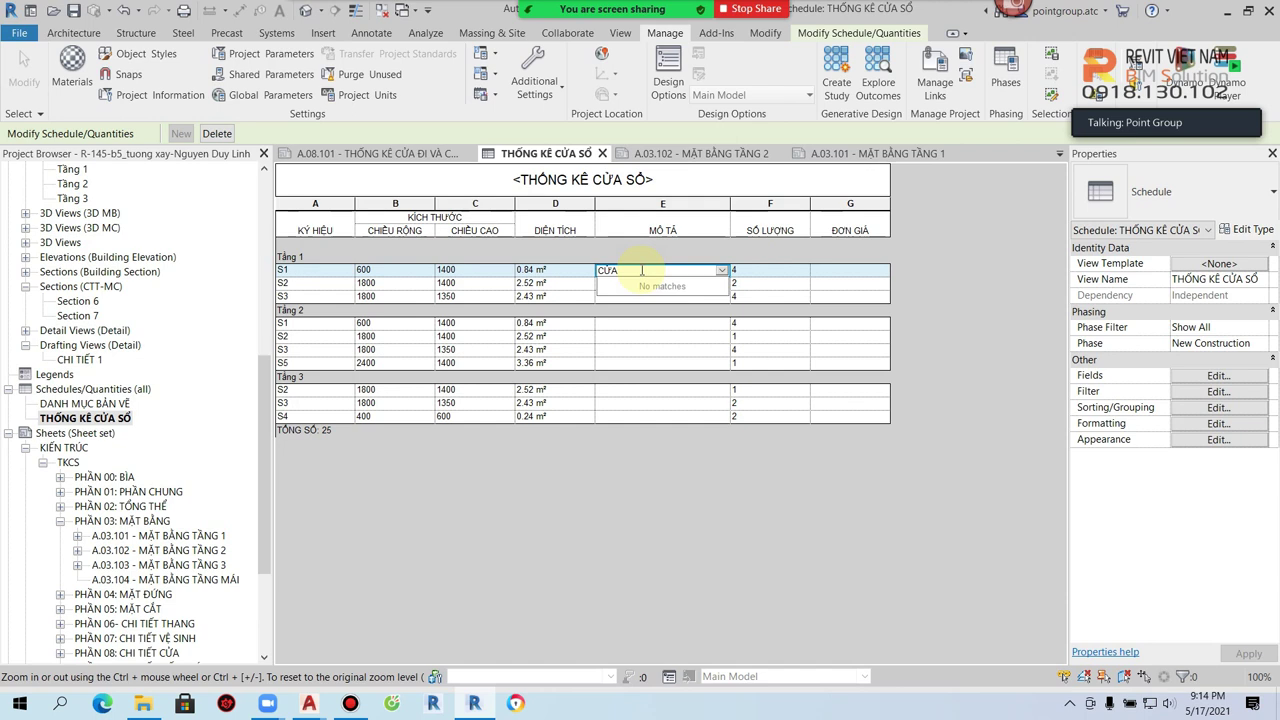
{"action": "type", "text": " NHÔM KÍNH"}
{"action": "key", "text": "Return"}
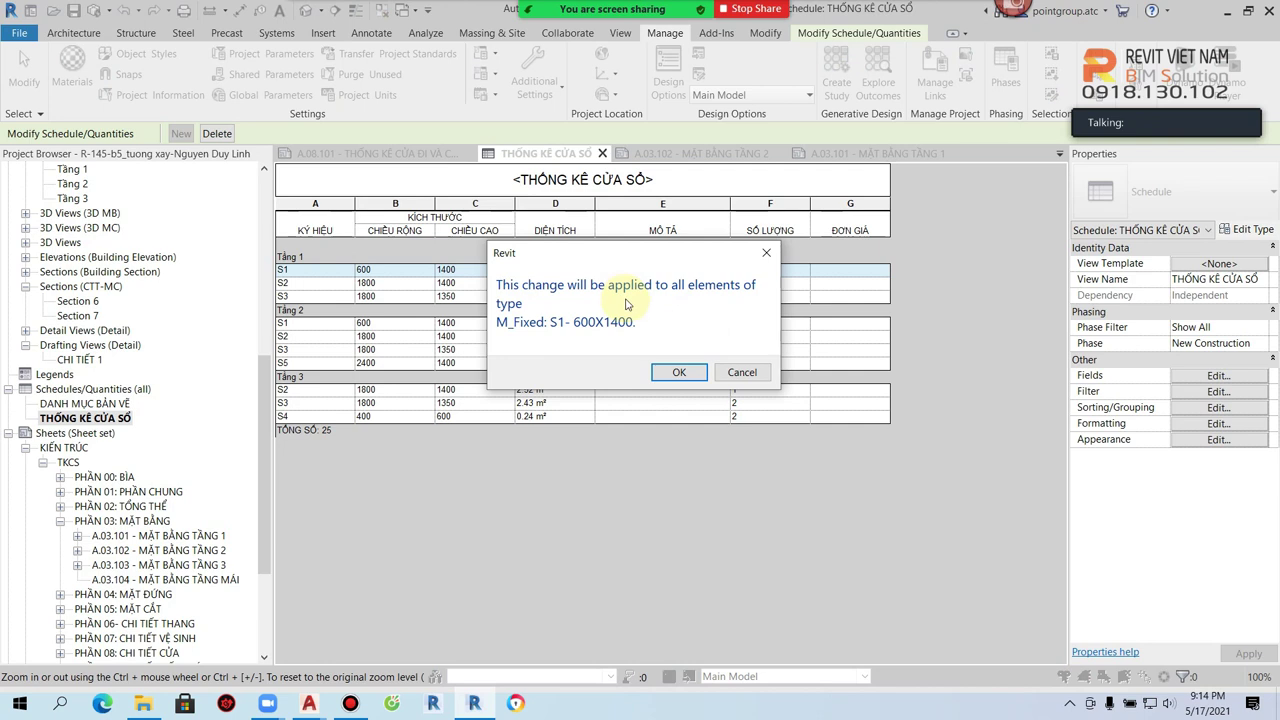
{"action": "left_click", "coordinate": [751, 371]}
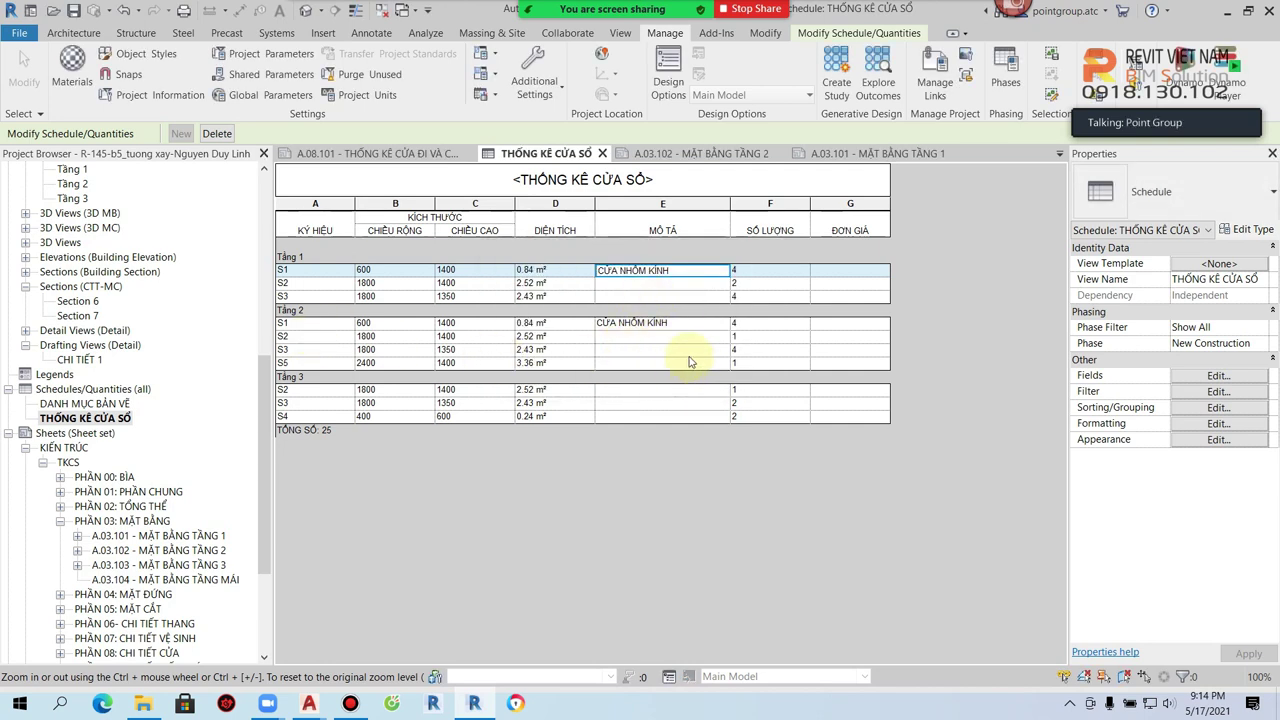
{"action": "double_click", "coordinate": [186, 549]}
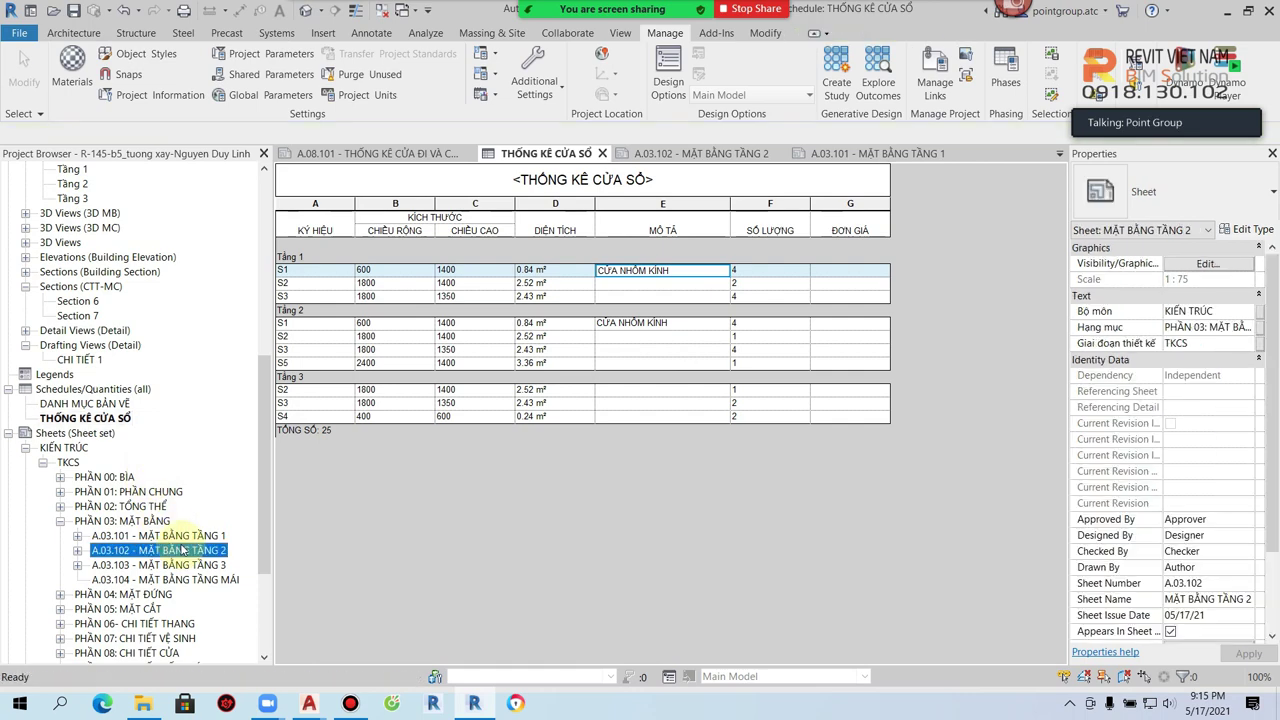
Step: Select one S1 window on sheet A.03.102's top wall and open its Type Properties
{"action": "scroll", "coordinate": [503, 403], "scroll_direction": "down", "scroll_amount": 3}
{"action": "scroll", "coordinate": [837, 334], "scroll_direction": "up", "scroll_amount": 3}
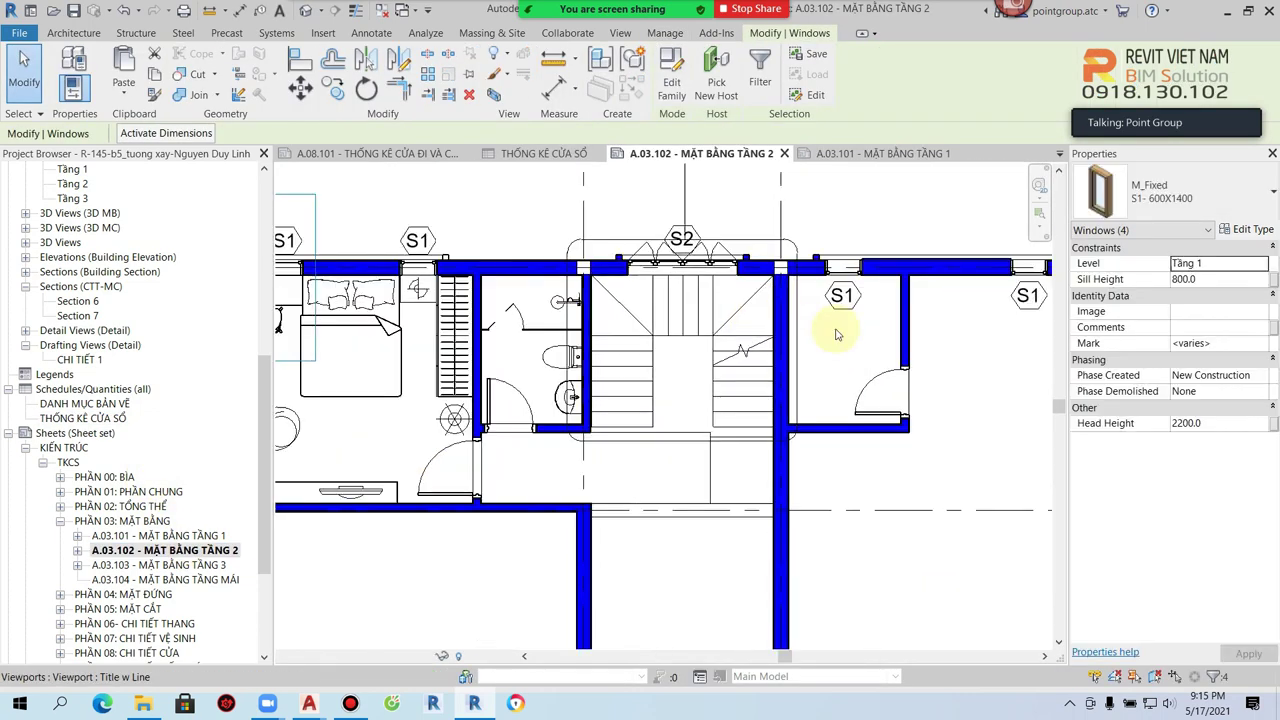
{"action": "scroll", "coordinate": [817, 388], "scroll_direction": "down", "scroll_amount": 1}
{"action": "left_click", "coordinate": [765, 393]}
{"action": "left_click", "coordinate": [790, 300]}
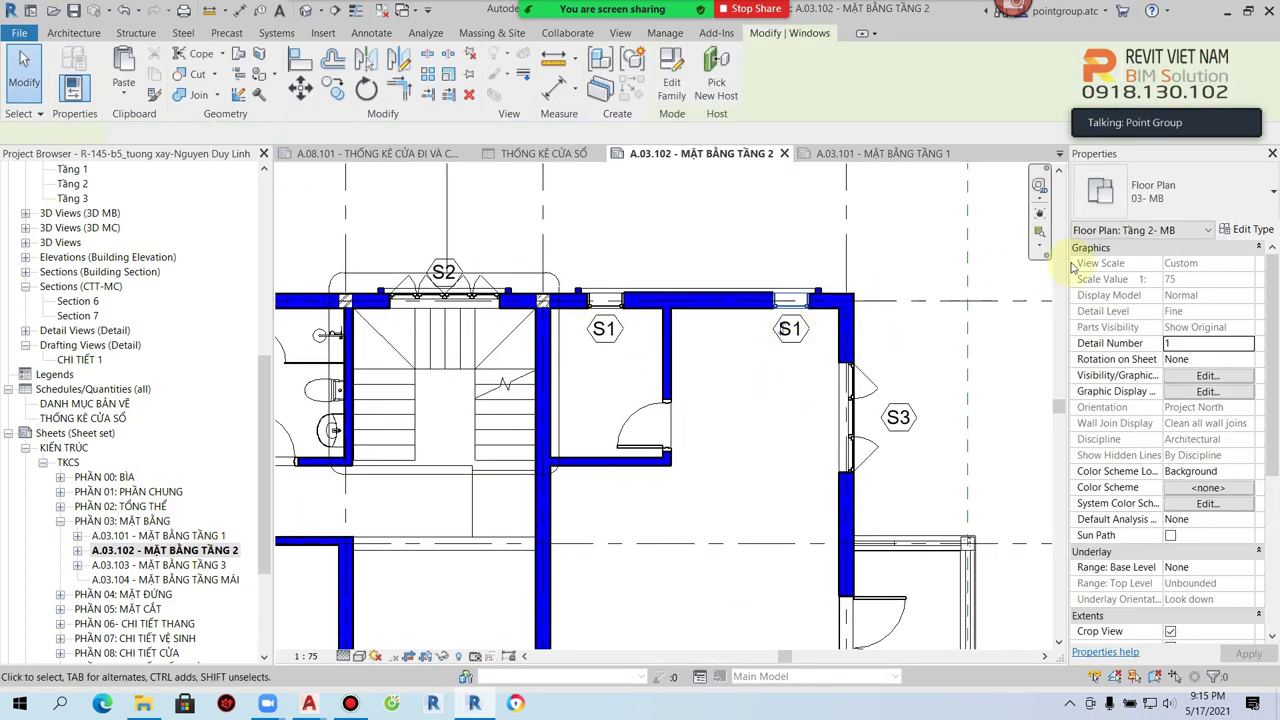
{"action": "left_click", "coordinate": [1253, 230]}
Step: Scroll Type Properties to Identity Data to check the CỬA NHÔM KÍNH description
{"action": "scroll", "coordinate": [620, 410], "scroll_direction": "down", "scroll_amount": 3}
{"action": "scroll", "coordinate": [614, 420], "scroll_direction": "down", "scroll_amount": 4}
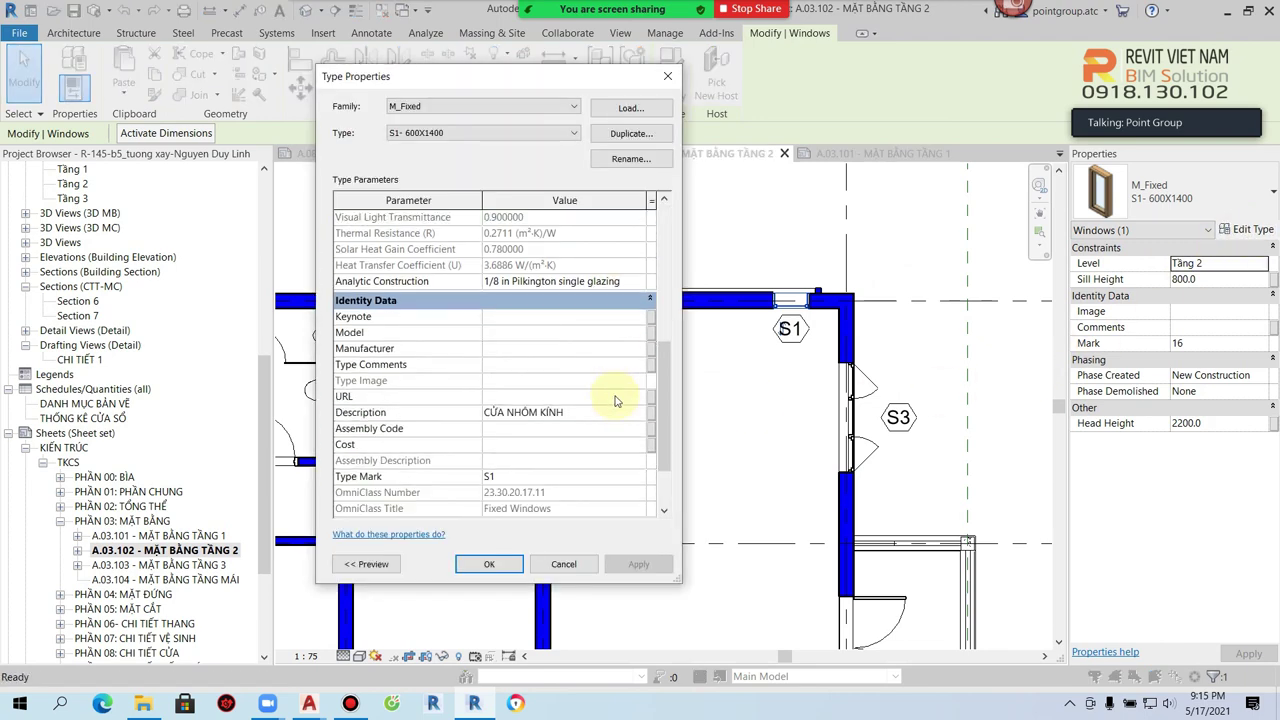
{"action": "scroll", "coordinate": [577, 420], "scroll_direction": "down", "scroll_amount": 2}
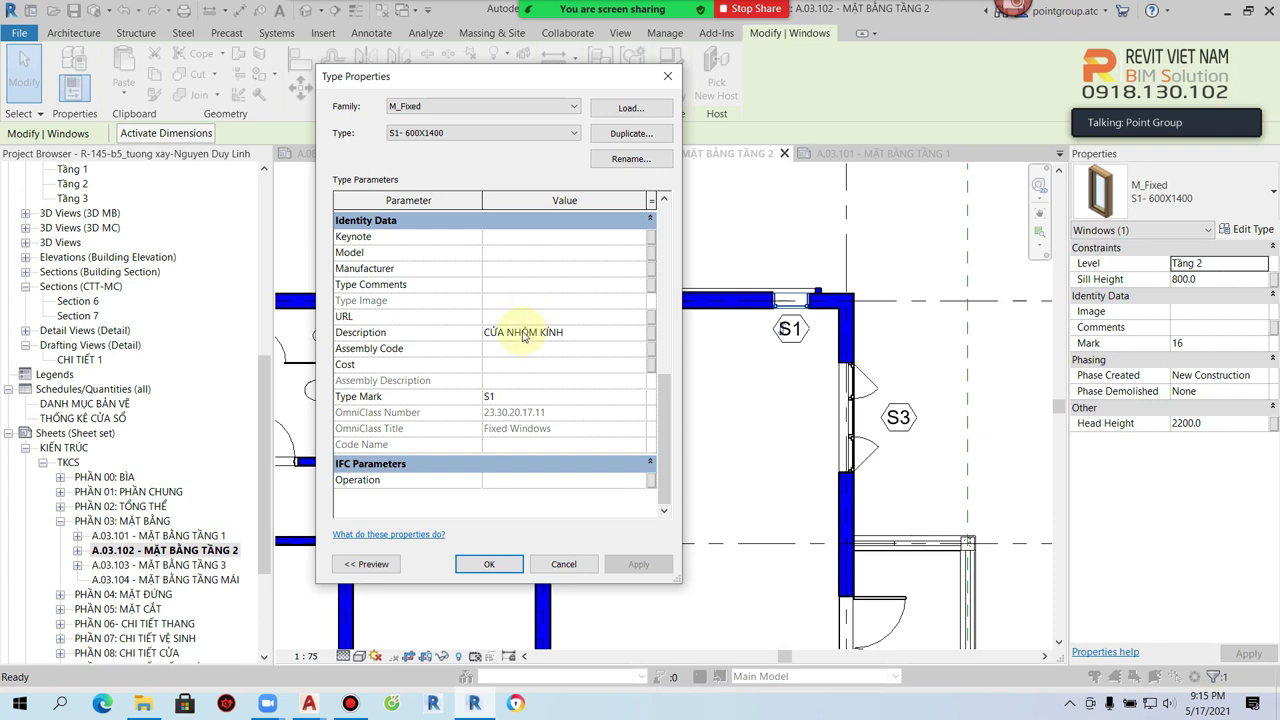
{"action": "scroll", "coordinate": [520, 340], "scroll_direction": "up", "scroll_amount": 2}
{"action": "scroll", "coordinate": [520, 346], "scroll_direction": "up", "scroll_amount": 3}
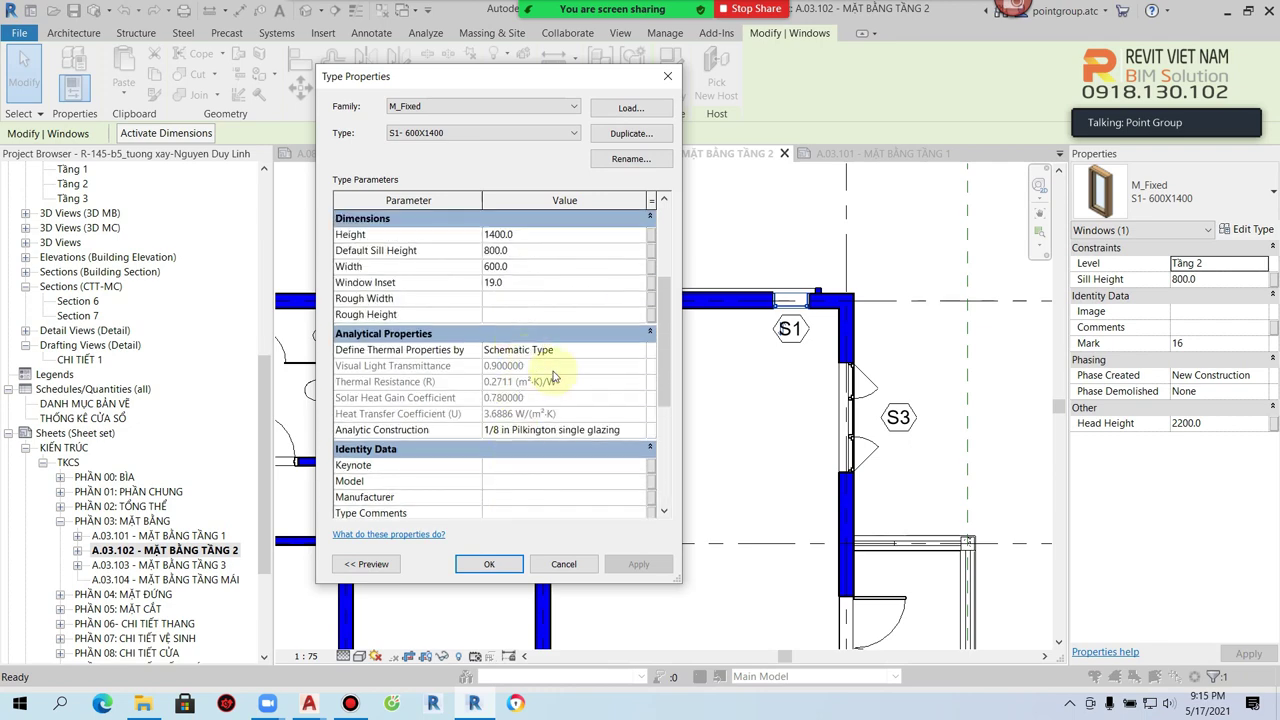
{"action": "scroll", "coordinate": [510, 355], "scroll_direction": "up", "scroll_amount": 4}
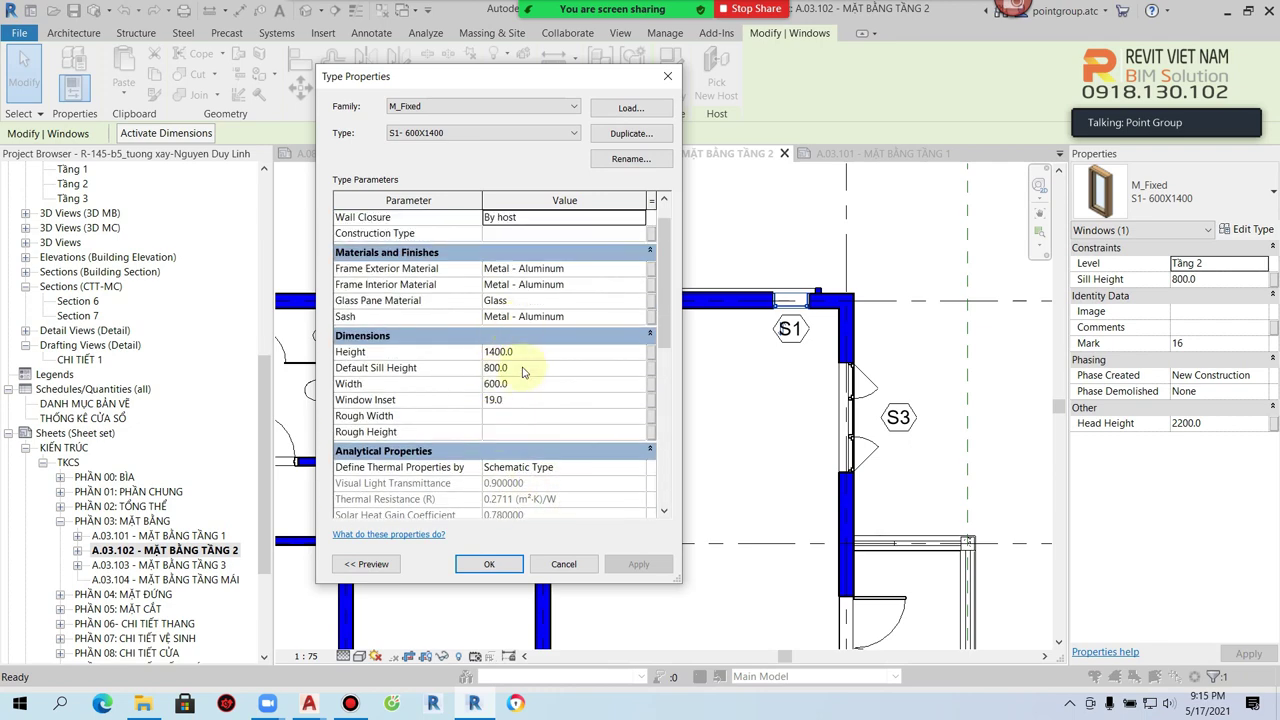
{"action": "scroll", "coordinate": [525, 368], "scroll_direction": "up", "scroll_amount": 1}
{"action": "scroll", "coordinate": [540, 390], "scroll_direction": "down", "scroll_amount": 6}
{"action": "scroll", "coordinate": [547, 396], "scroll_direction": "down", "scroll_amount": 4}
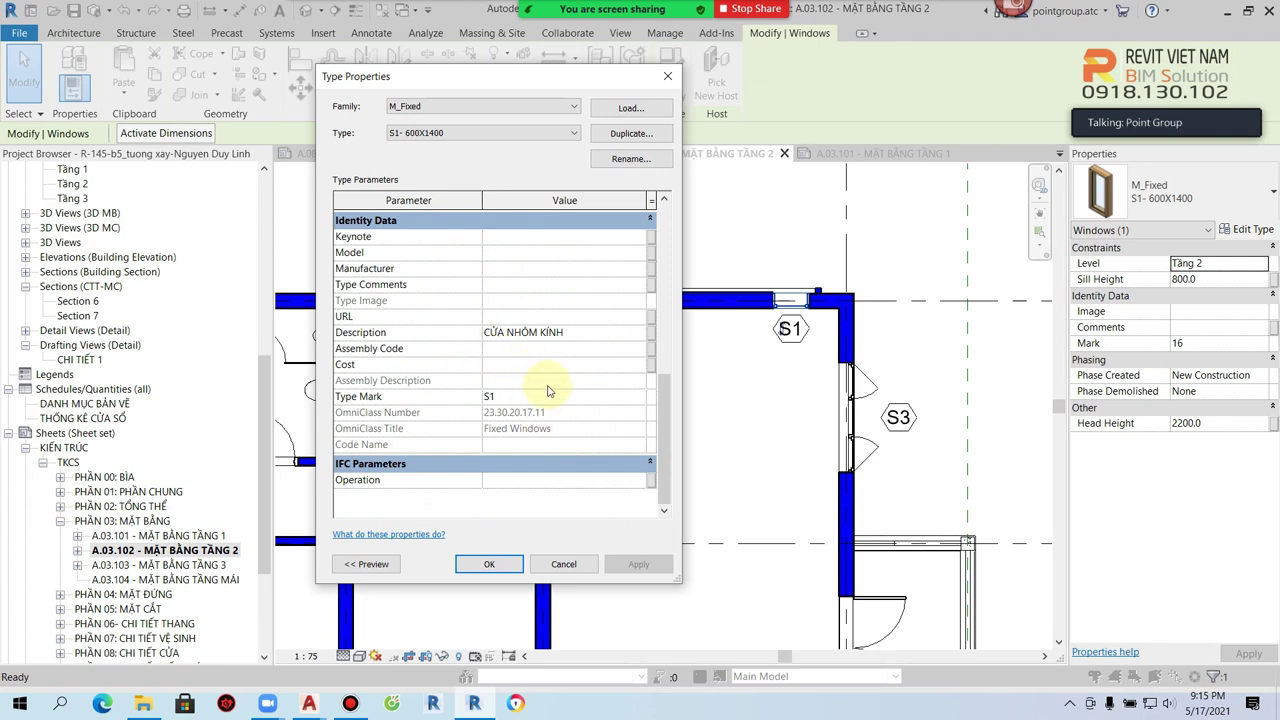
{"action": "scroll", "coordinate": [548, 391], "scroll_direction": "up", "scroll_amount": 3}
{"action": "scroll", "coordinate": [548, 391], "scroll_direction": "up", "scroll_amount": 3}
{"action": "scroll", "coordinate": [552, 391], "scroll_direction": "up", "scroll_amount": 1}
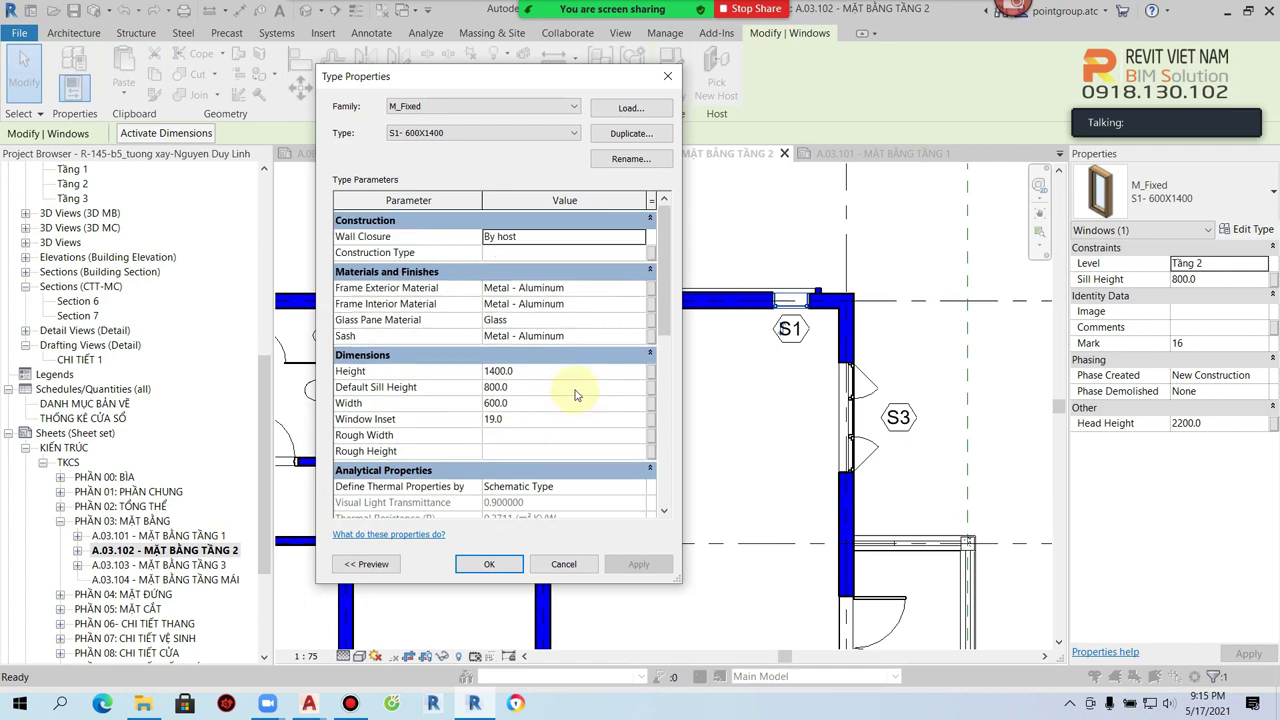